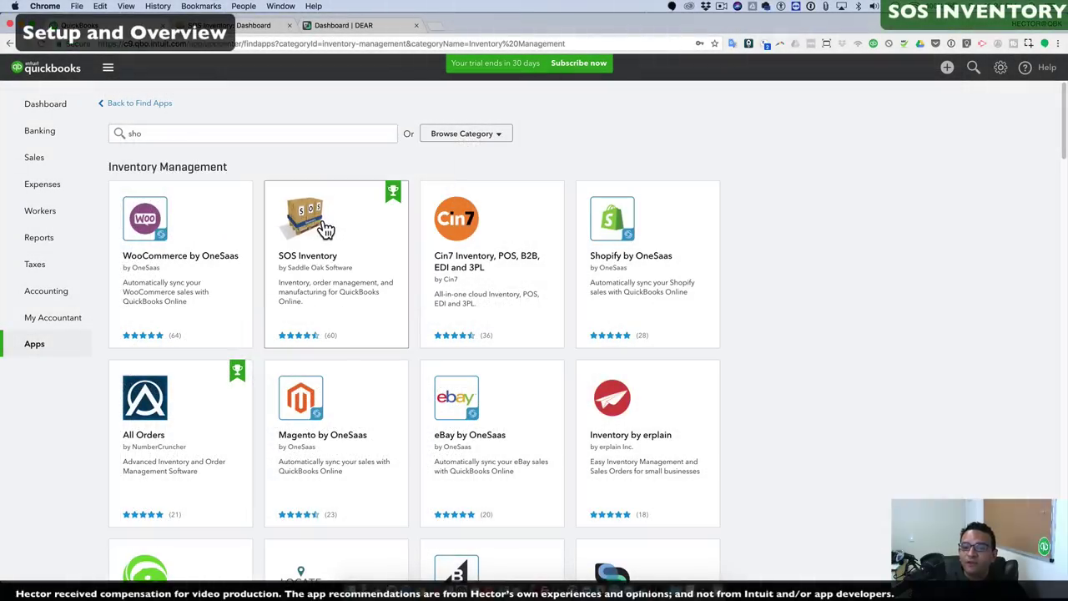
Step: Open the SOS Inventory app and start a new record in its inventory items list
click(323, 226)
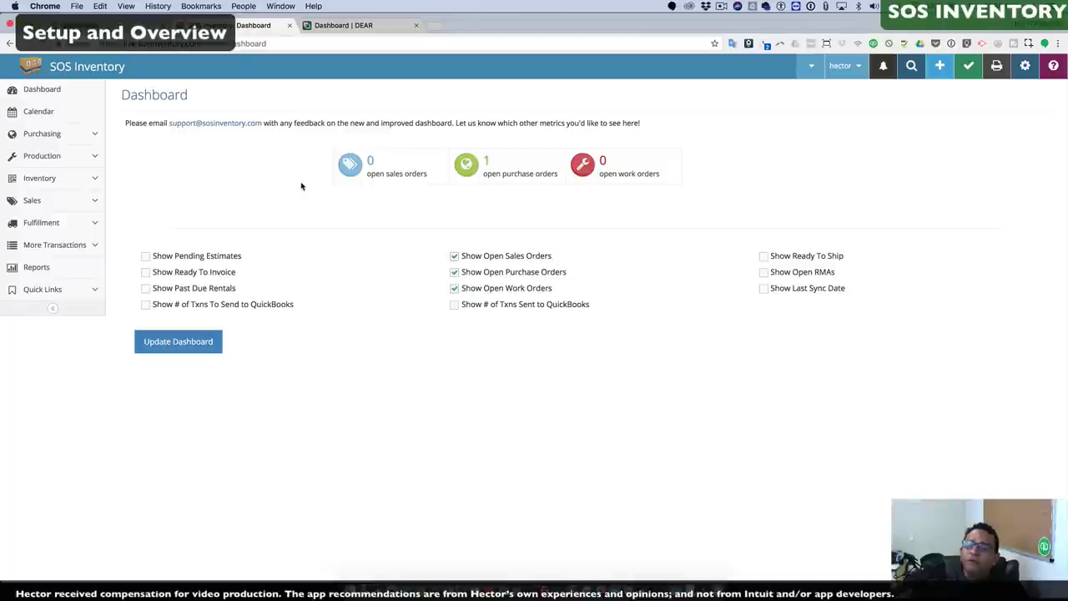
click(52, 179)
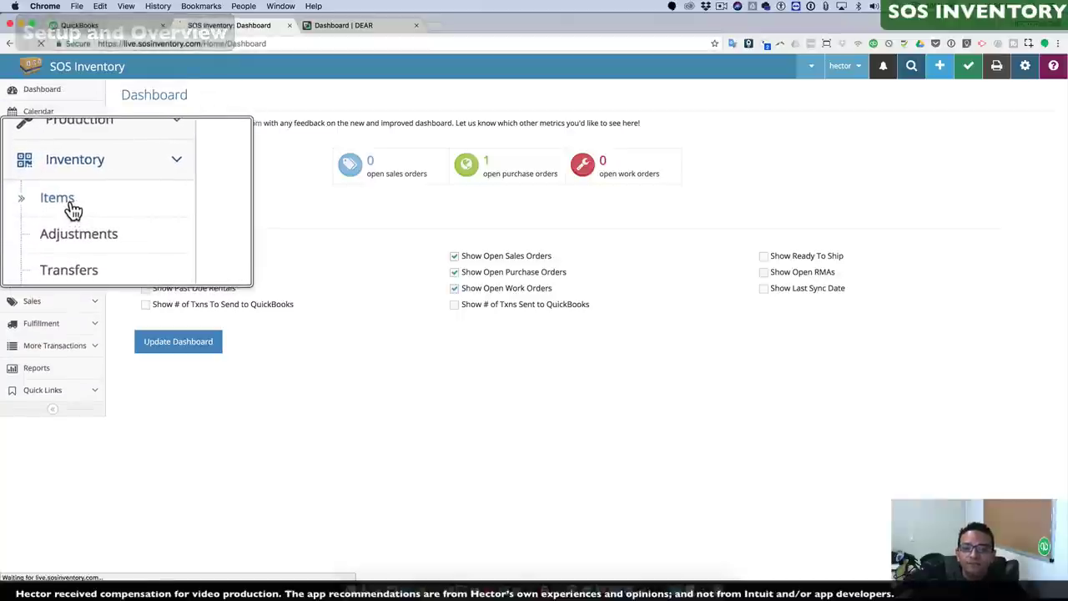
click(33, 202)
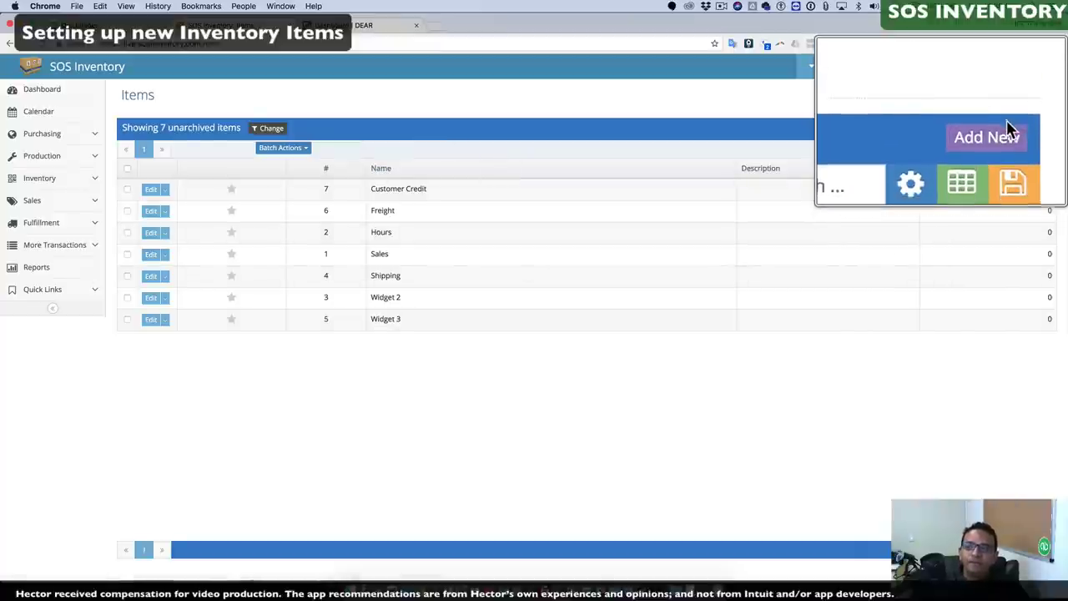
click(1031, 129)
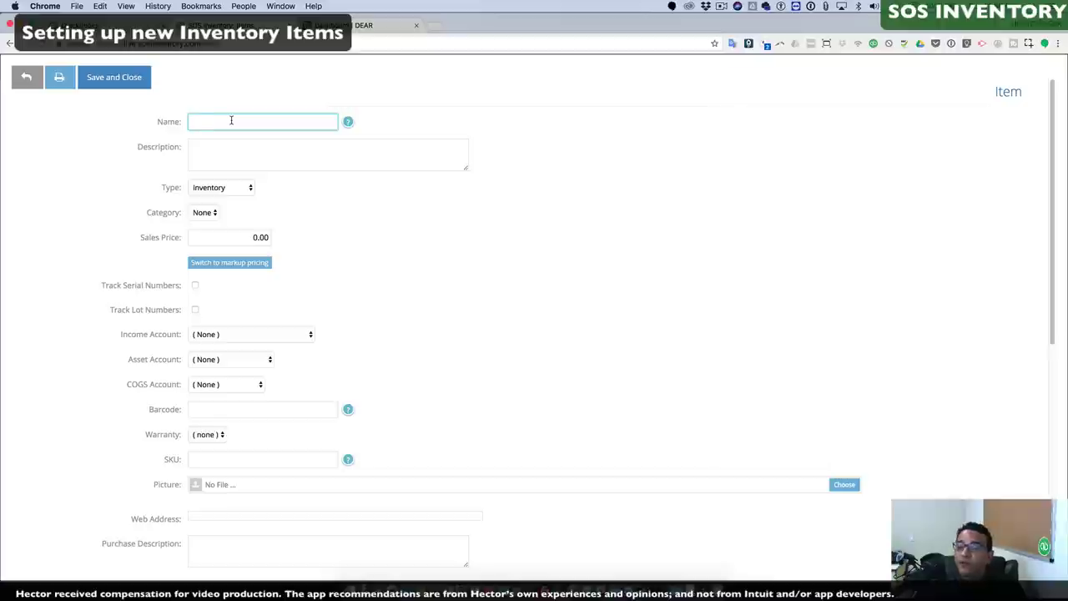
Step: Name the new item "Inventory Item 123" and set its sales price to 100
text(Inventory Item 123)
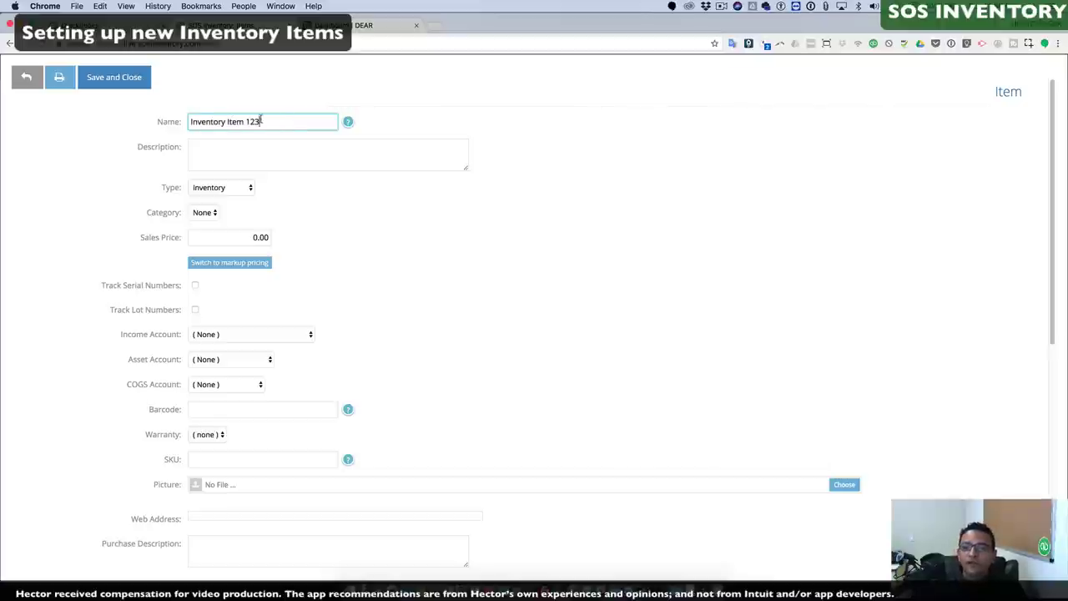
drag(260, 121, 193, 117)
click(263, 237)
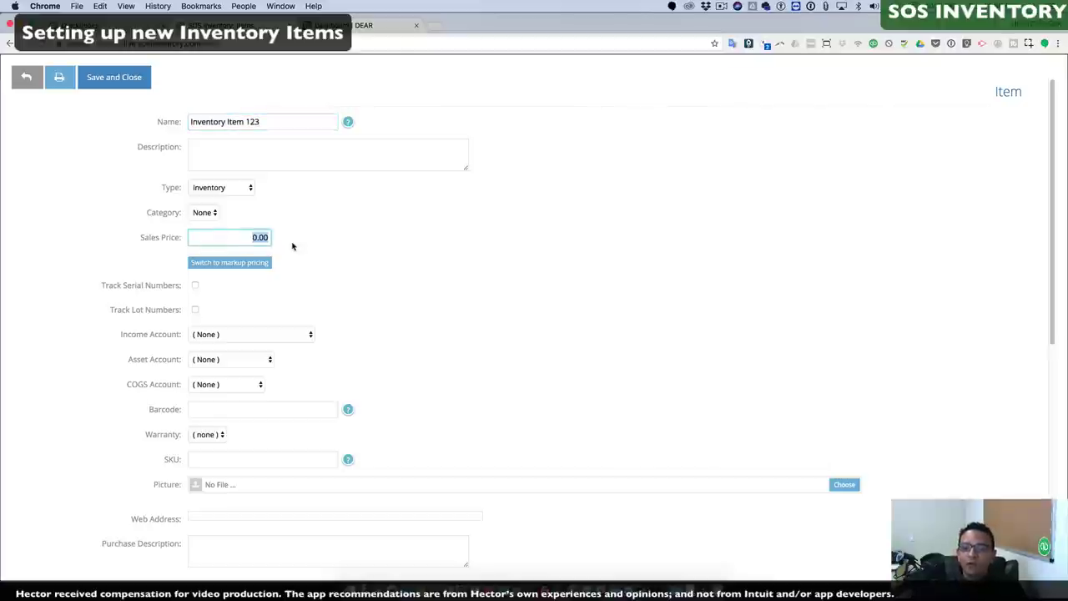
text(100)
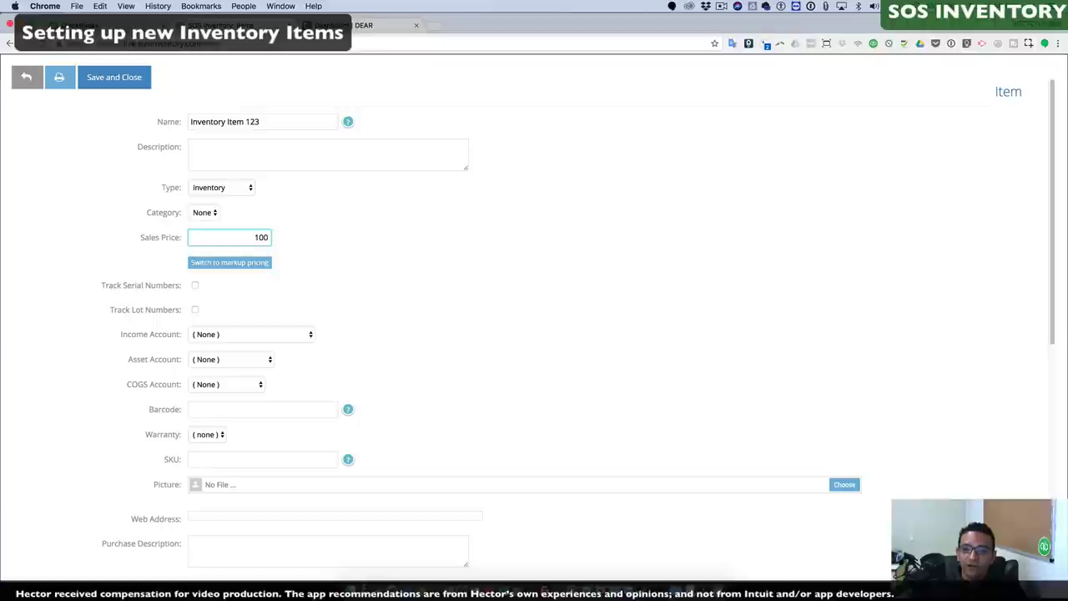
Step: Assign Sales as the item's income account, Inventory Asset as its asset account and Cost of Goods Sold as its COGS account
click(250, 334)
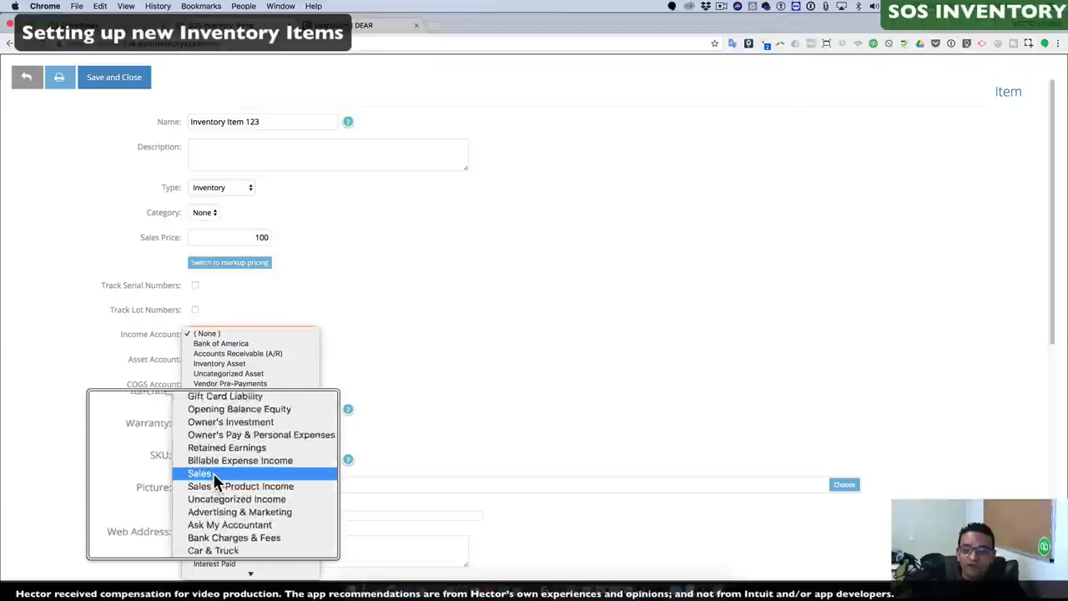
click(205, 473)
click(235, 361)
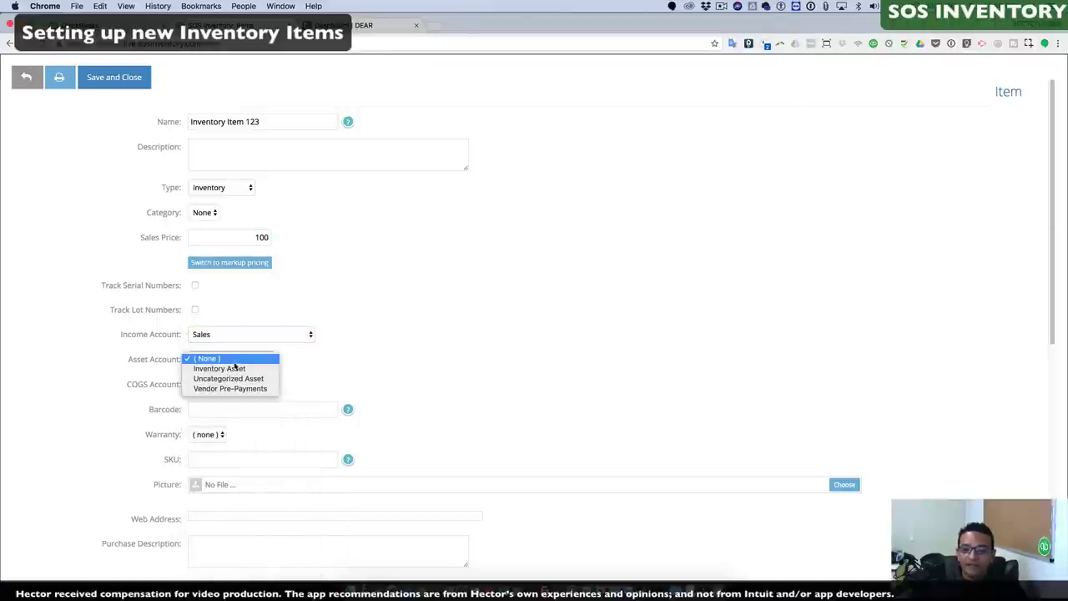
click(234, 369)
click(222, 385)
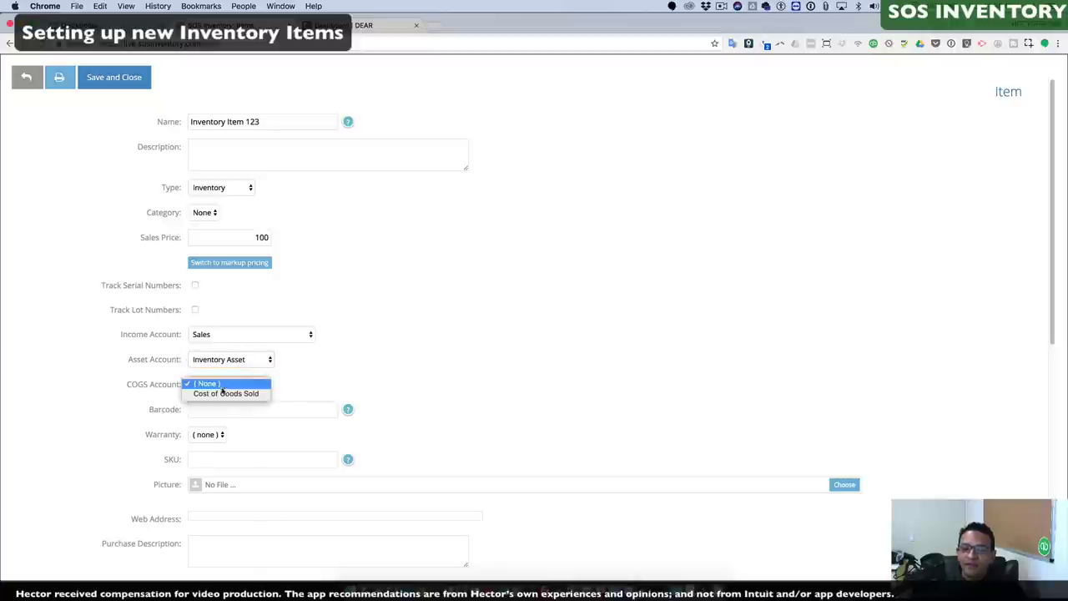
click(225, 393)
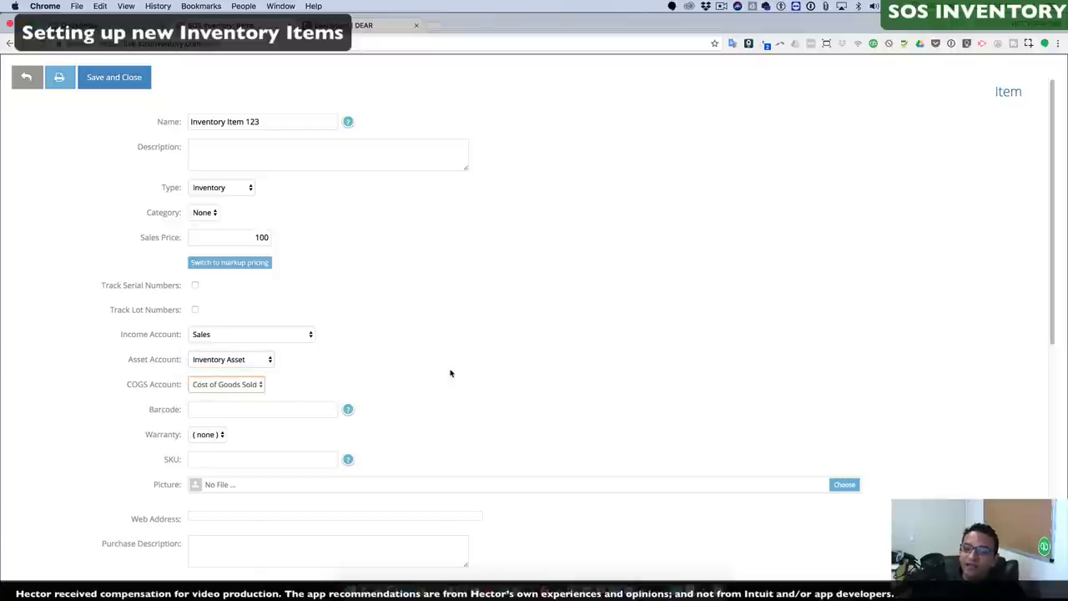
click(215, 410)
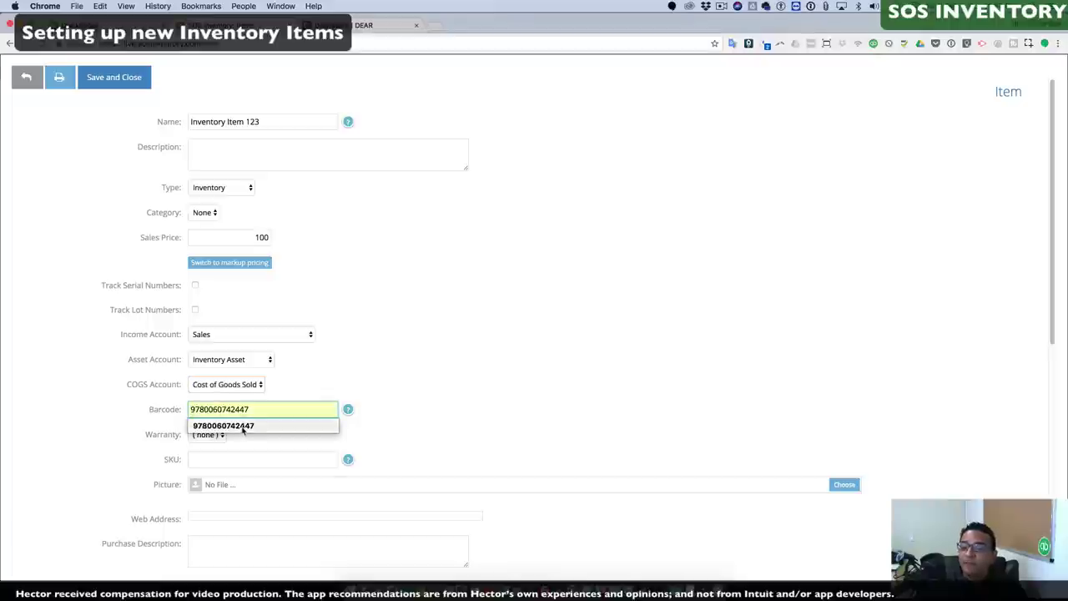
click(246, 427)
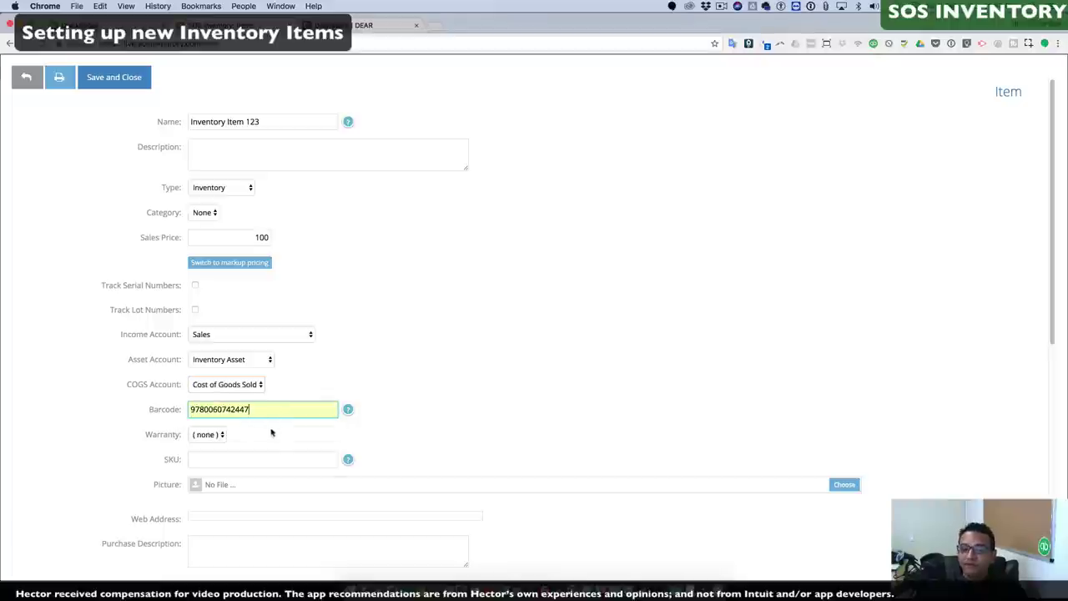
scroll(445, 429, down, 2)
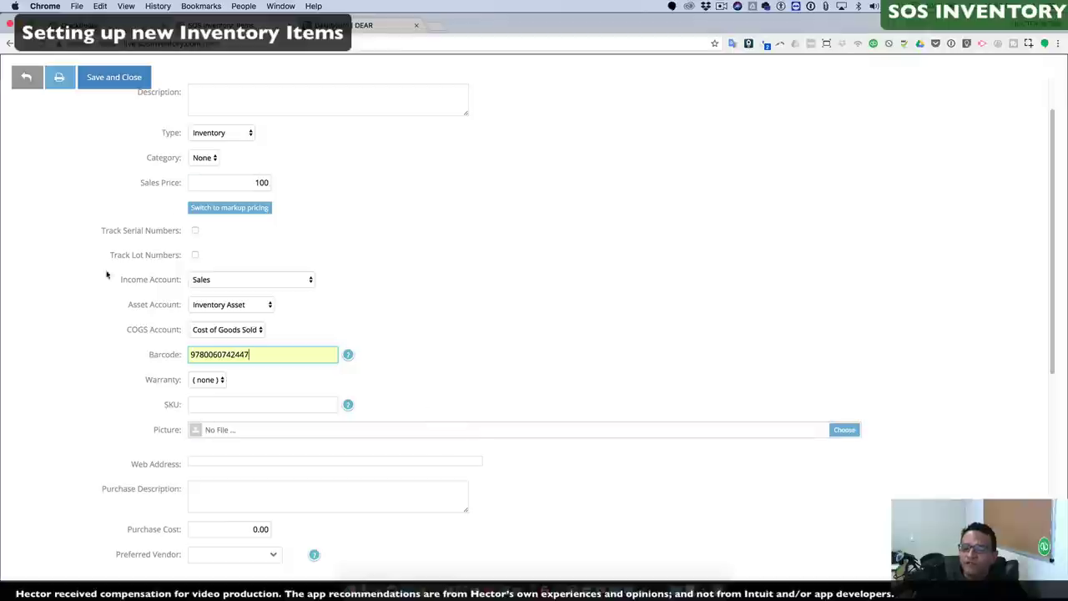
scroll(337, 470, down, 1)
click(219, 361)
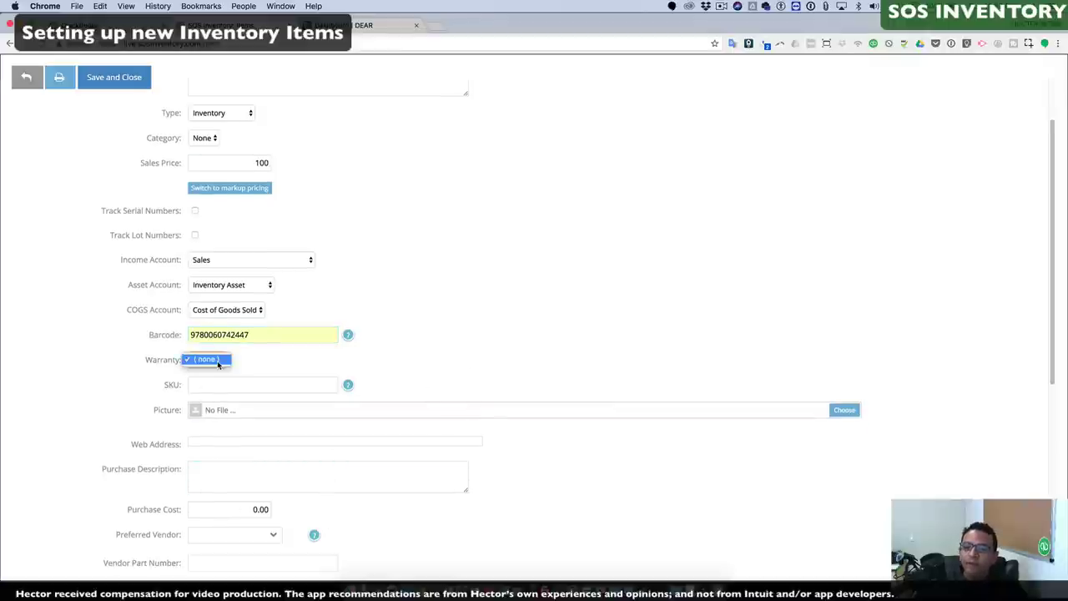
click(273, 393)
click(268, 387)
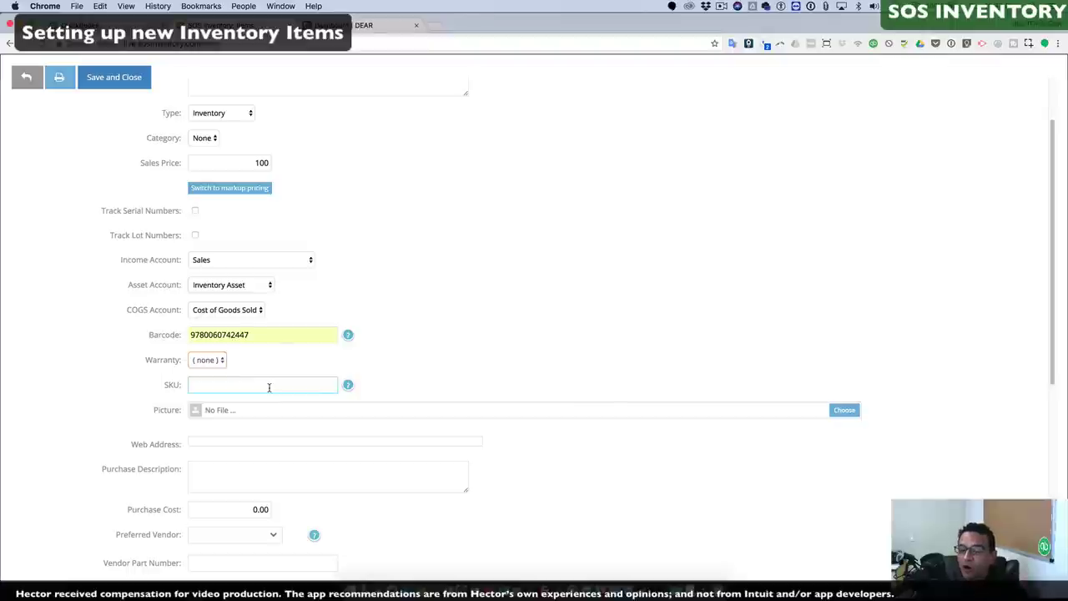
click(262, 441)
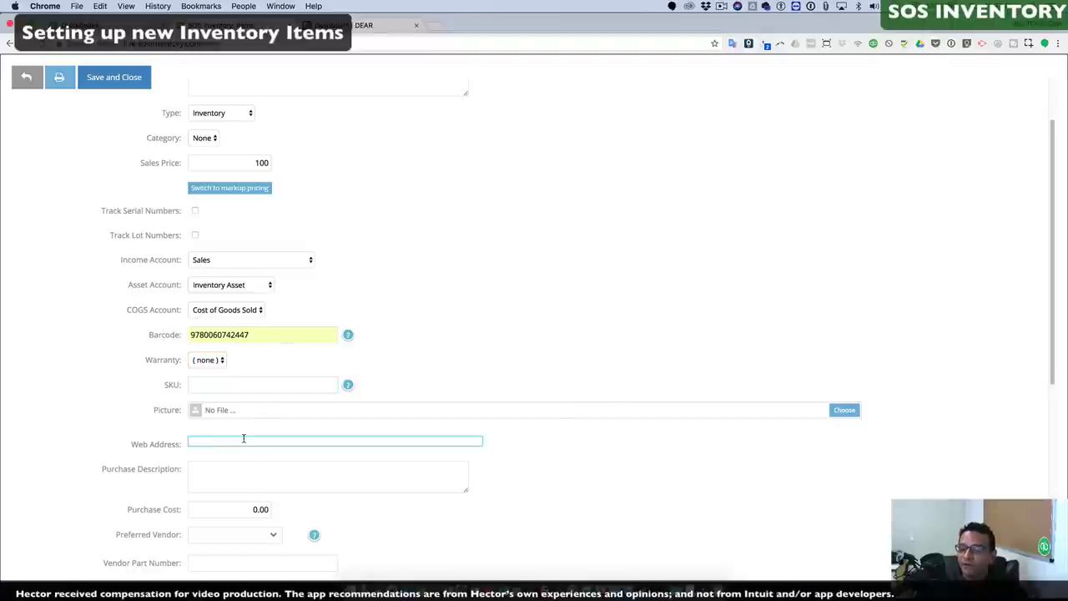
Step: Set the item's purchase cost to 50, with Asia Electronics LTD as preferred vendor and 77745584 as vendor part number
scroll(244, 438, down, 3)
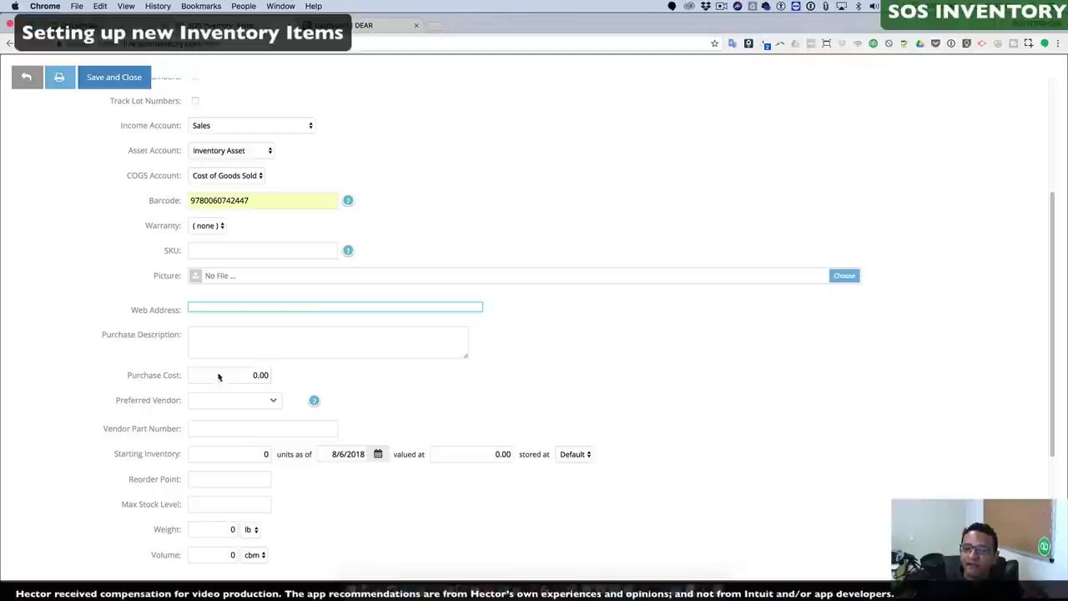
click(232, 375)
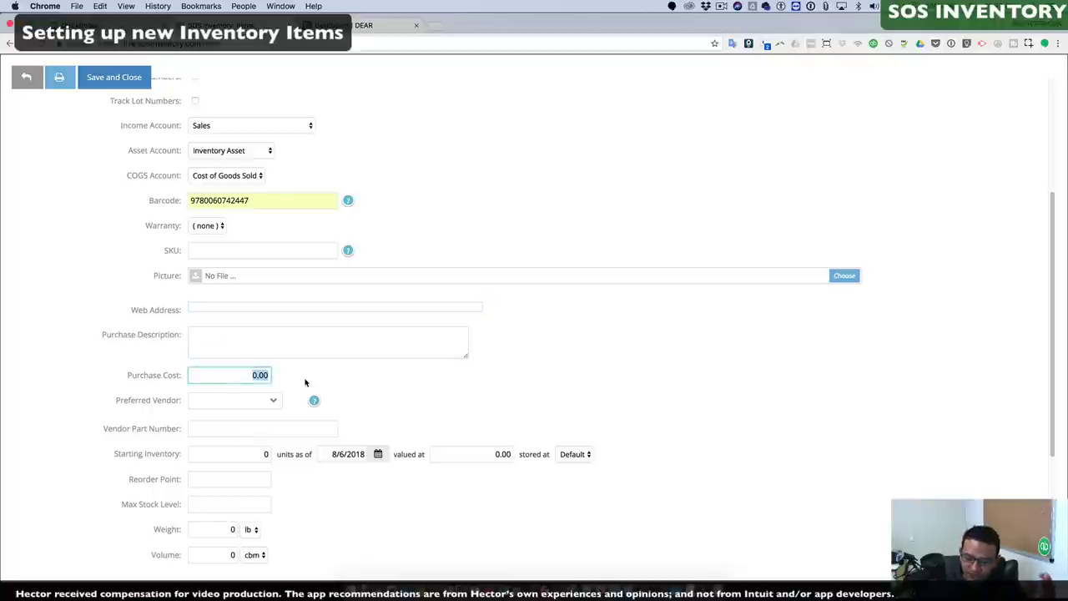
text(50)
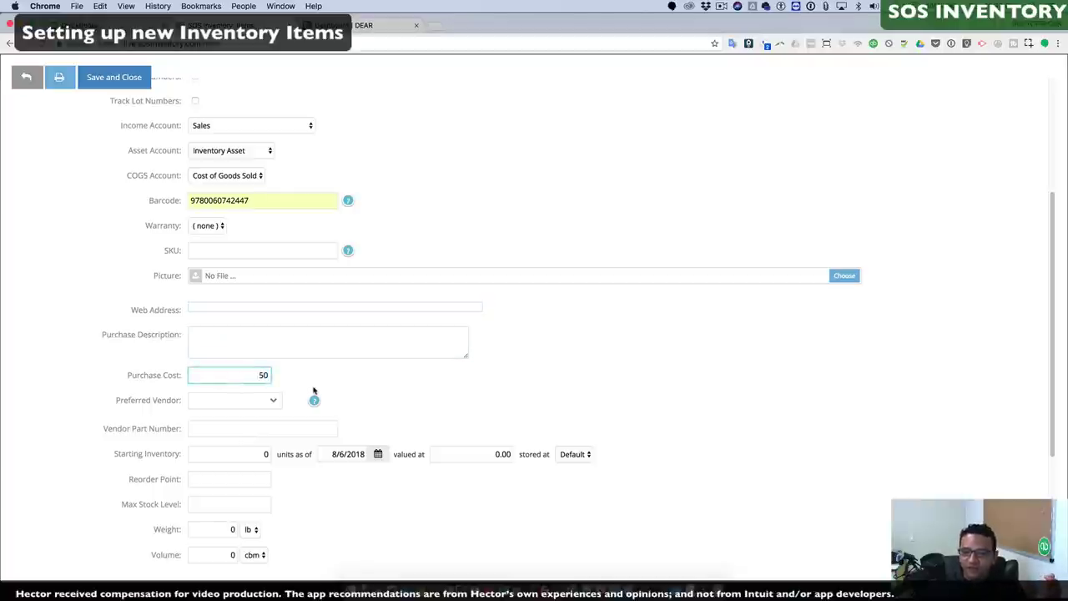
click(278, 403)
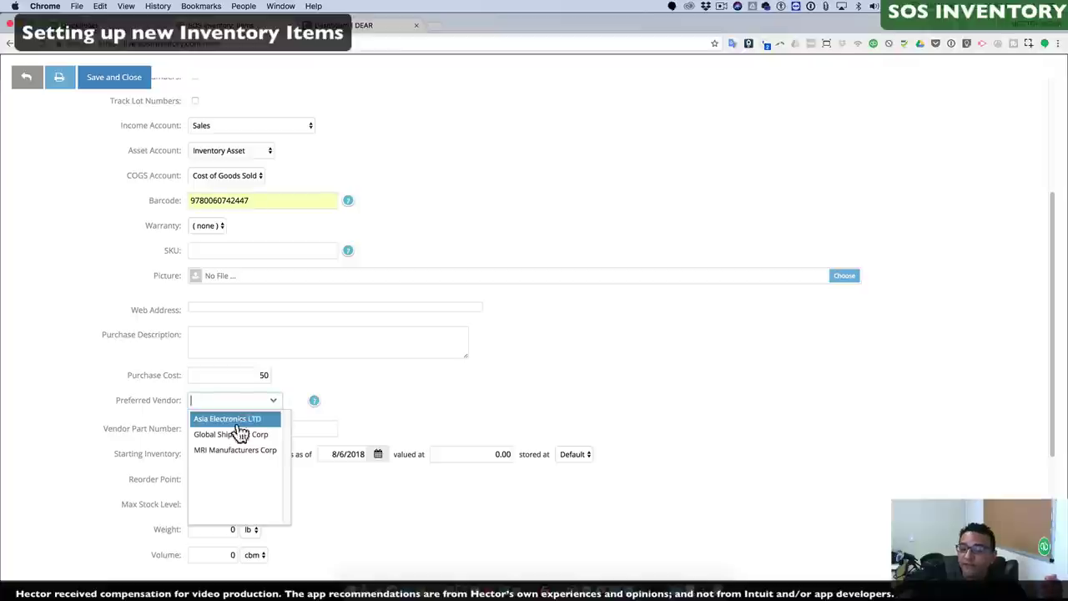
click(241, 417)
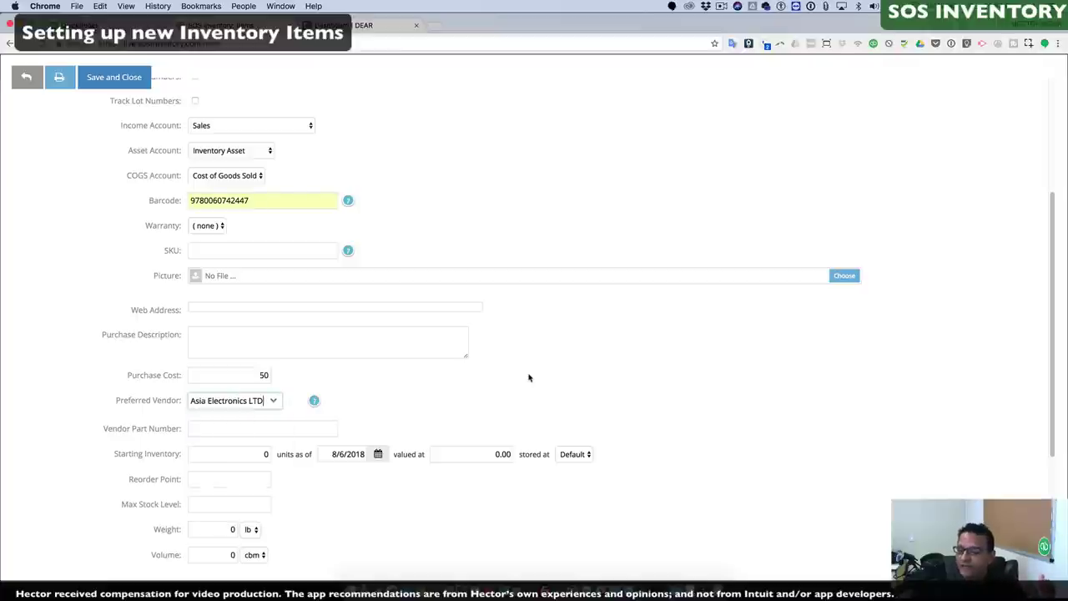
click(203, 429)
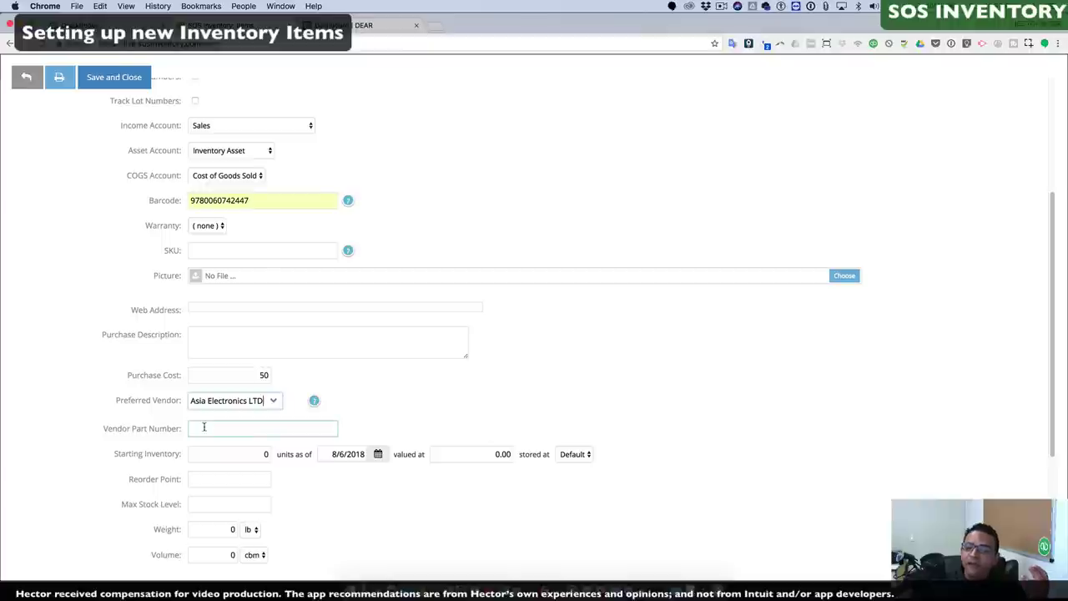
click(227, 446)
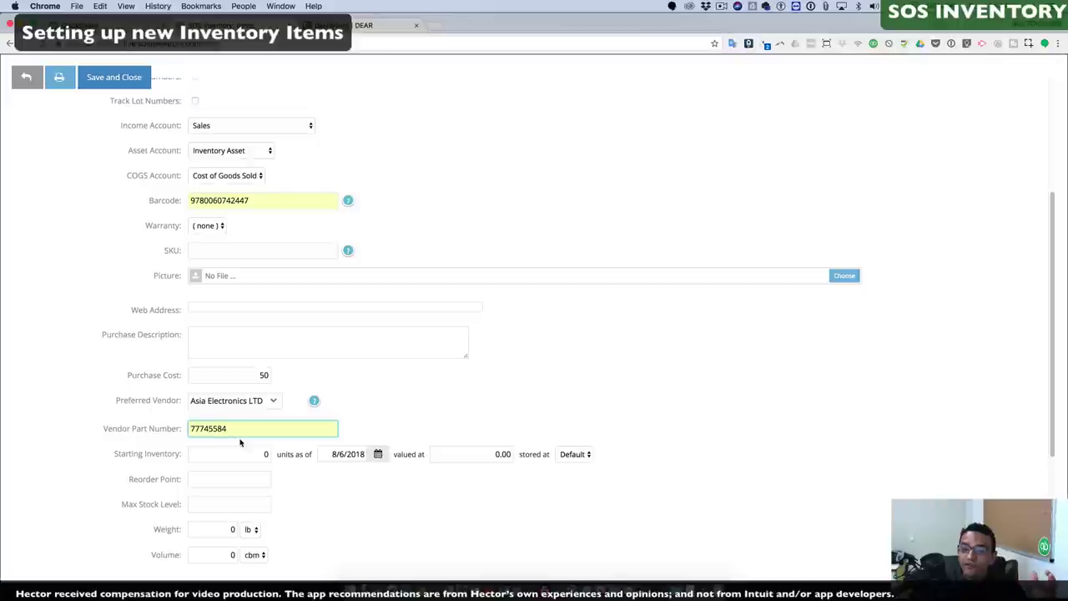
Step: Set the item's reorder point to 5 and its maximum stock level to 100
click(224, 478)
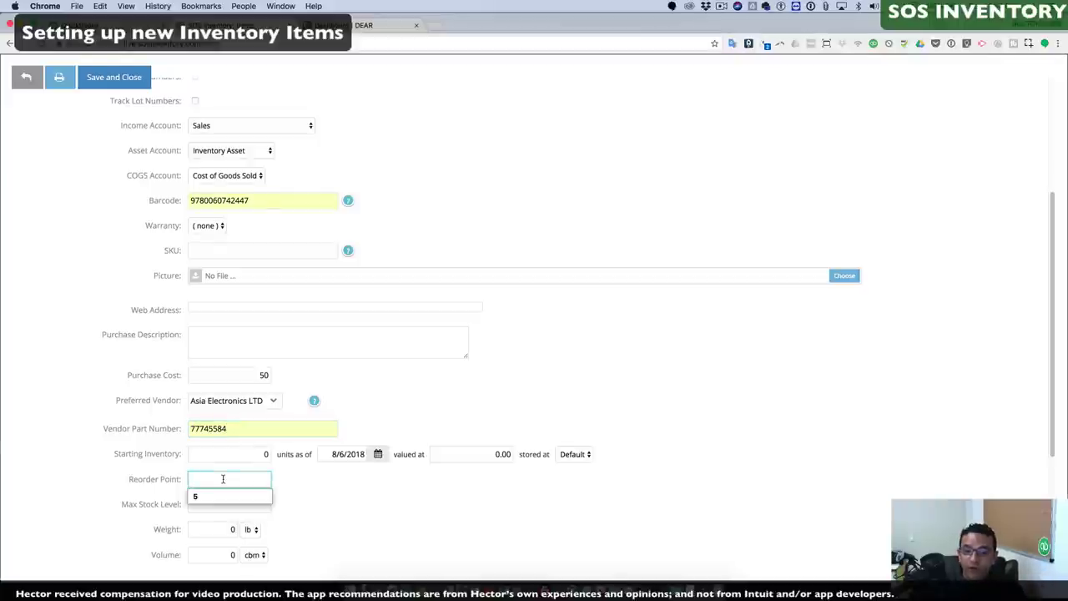
click(204, 498)
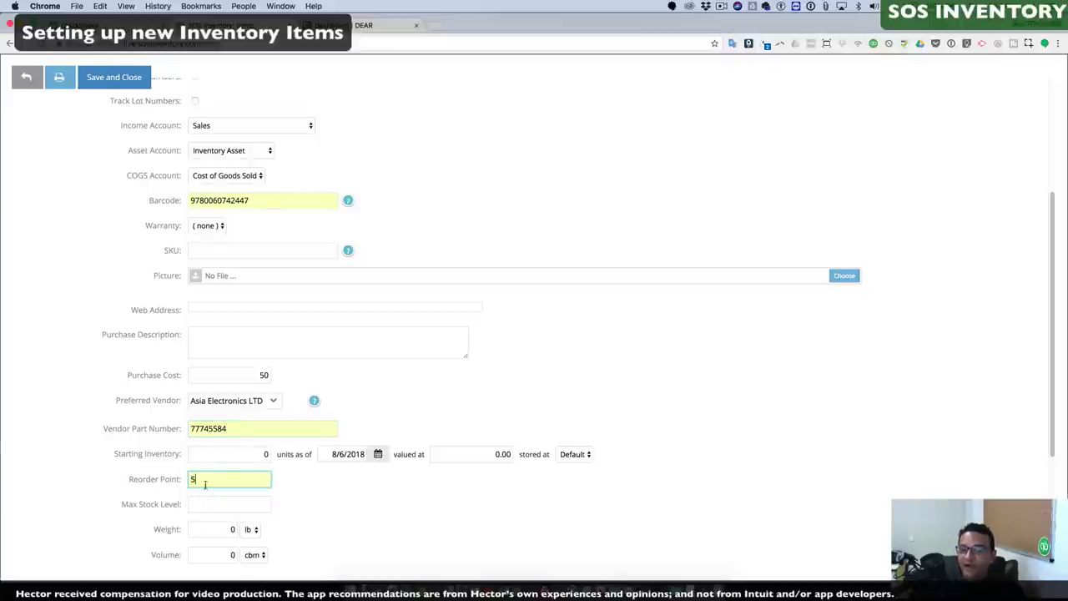
click(213, 505)
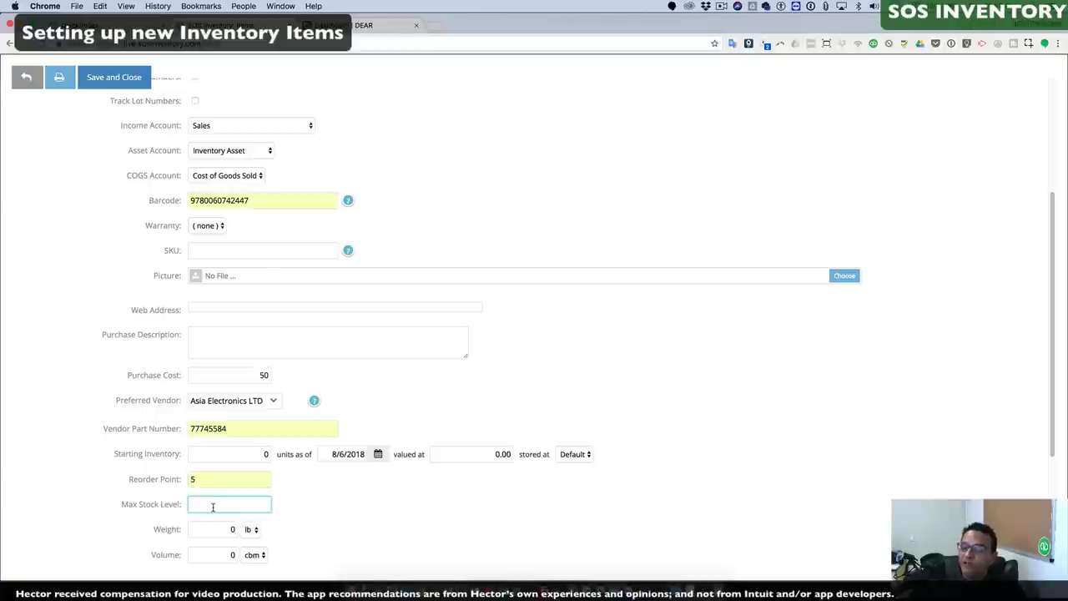
text(100)
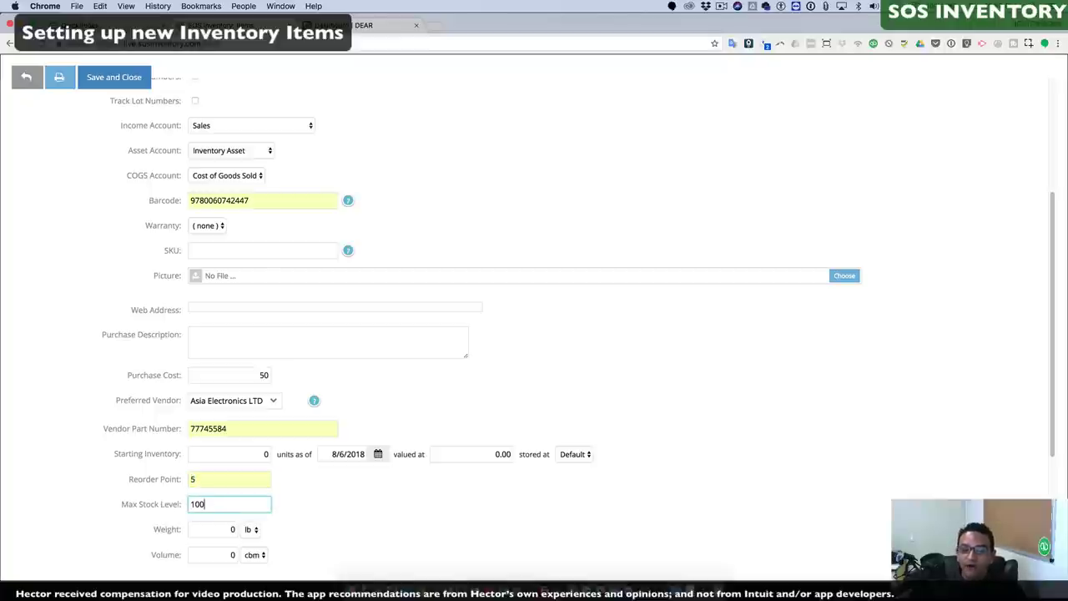
Step: Review the item's remaining weight, sync, tax and form-usage settings, and save and close the item
scroll(290, 505, down, 1)
scroll(289, 505, down, 5)
scroll(340, 402, down, 2)
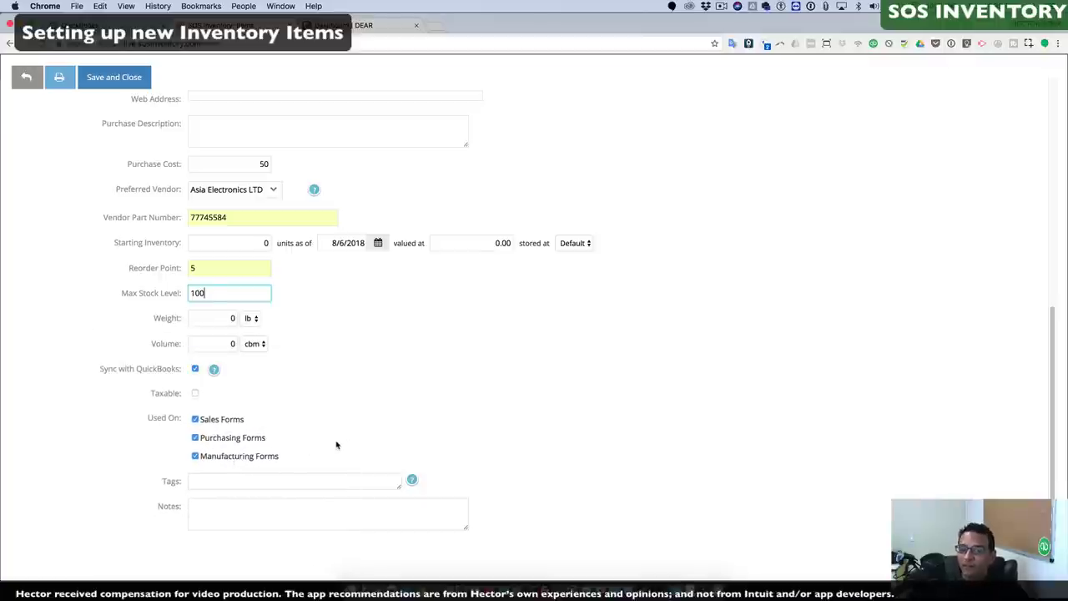
scroll(342, 442, up, 10)
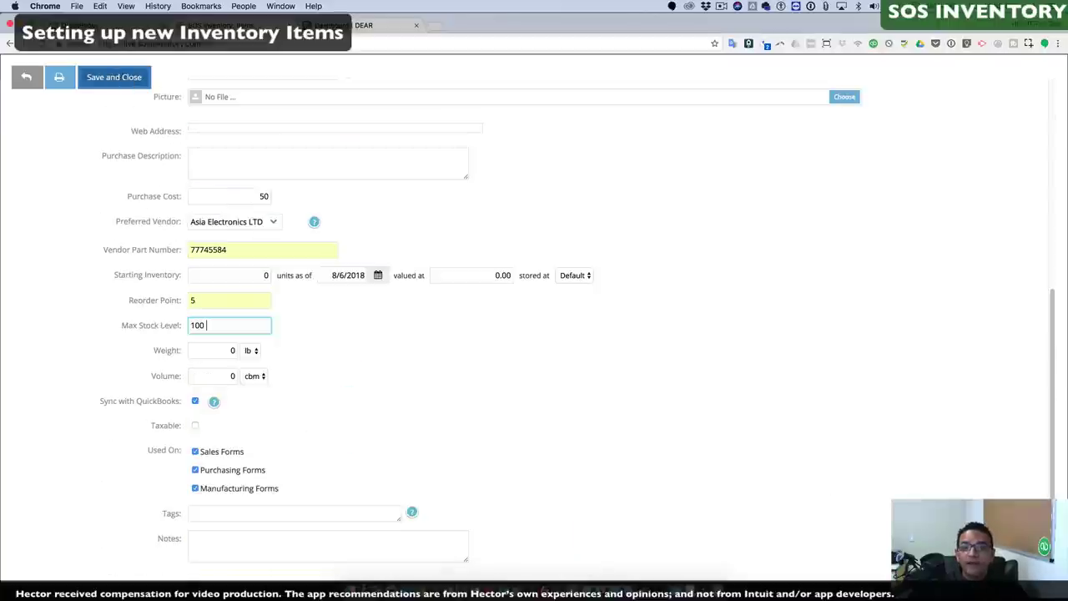
click(115, 79)
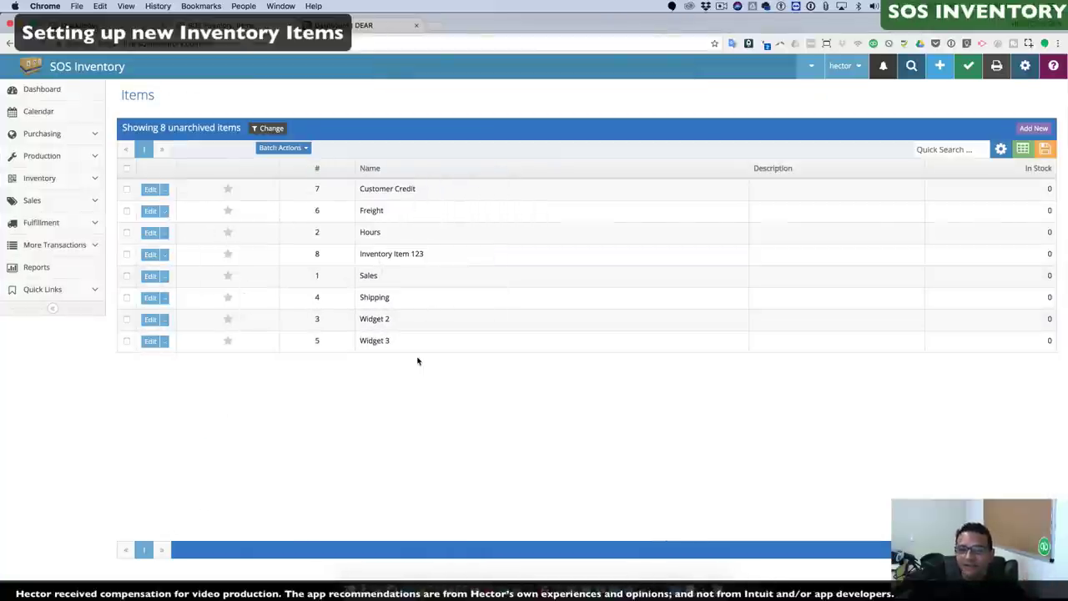
Step: Open the purchase orders list and start a new purchase order
click(65, 140)
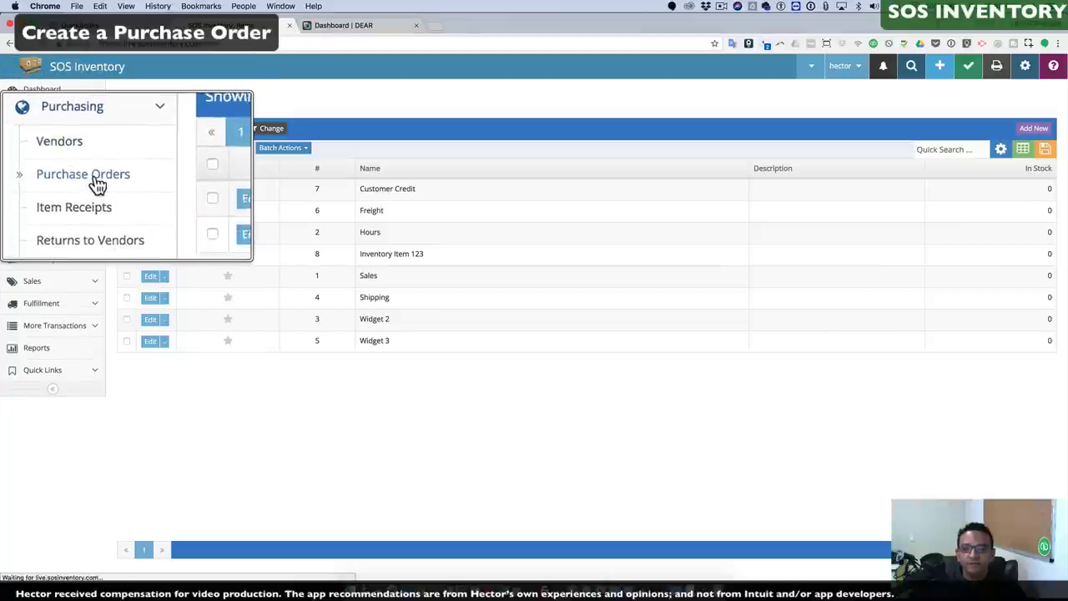
click(62, 176)
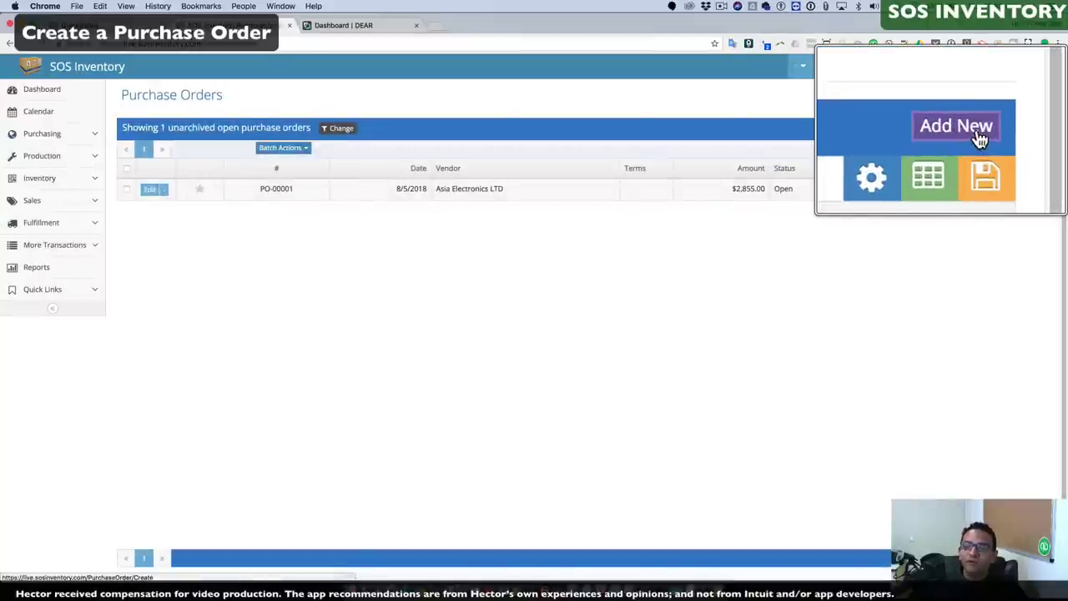
click(1033, 133)
Step: Fill in the purchase order header with date 8/5/2018, vendor MRI Manufacturers Corp and a custom PO number
click(170, 125)
click(121, 188)
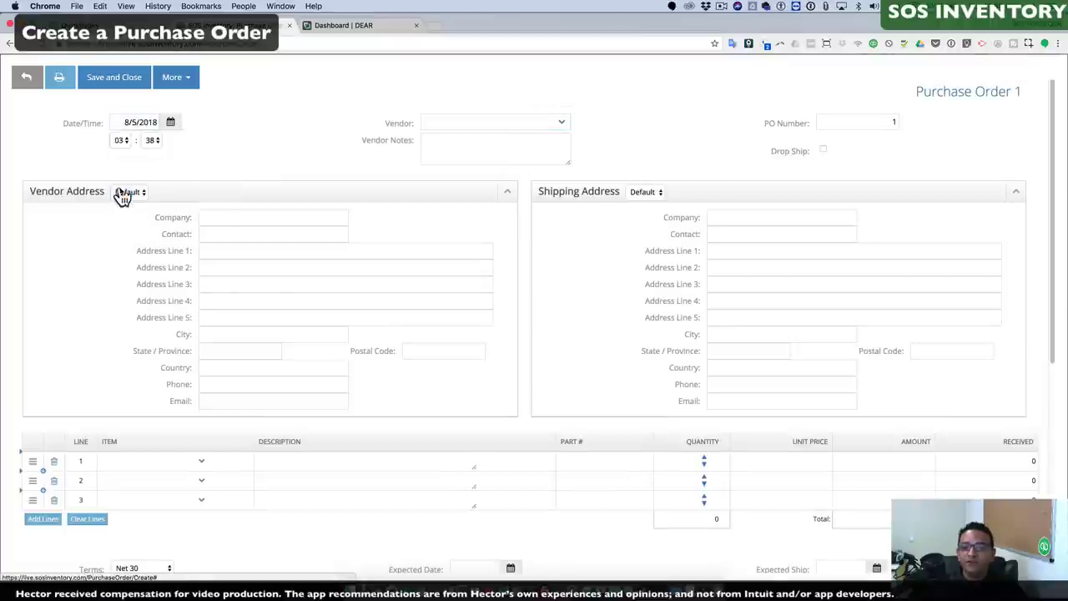
click(565, 125)
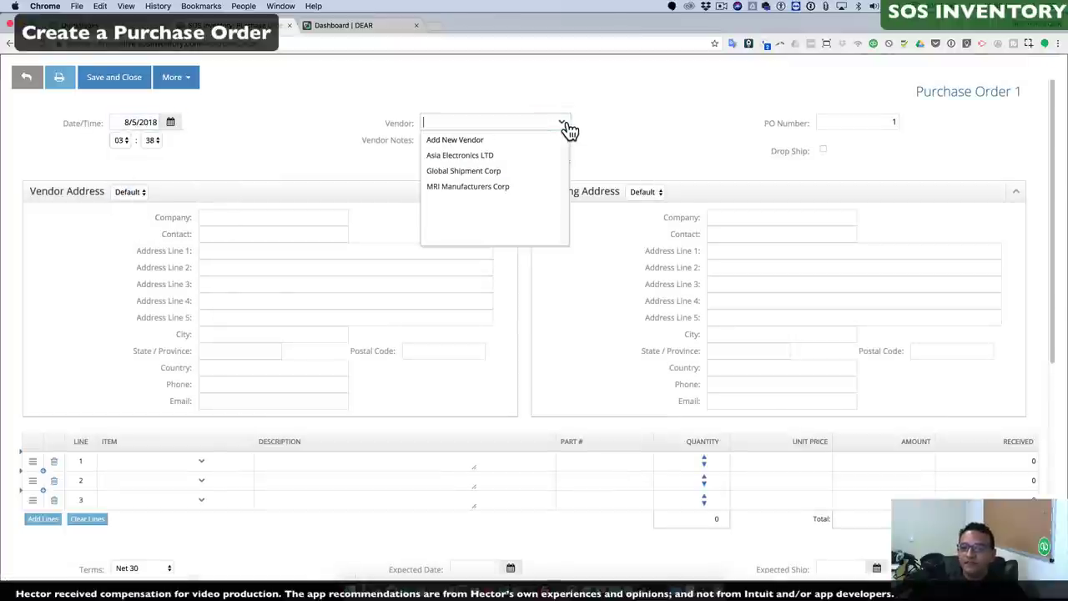
click(473, 186)
click(874, 123)
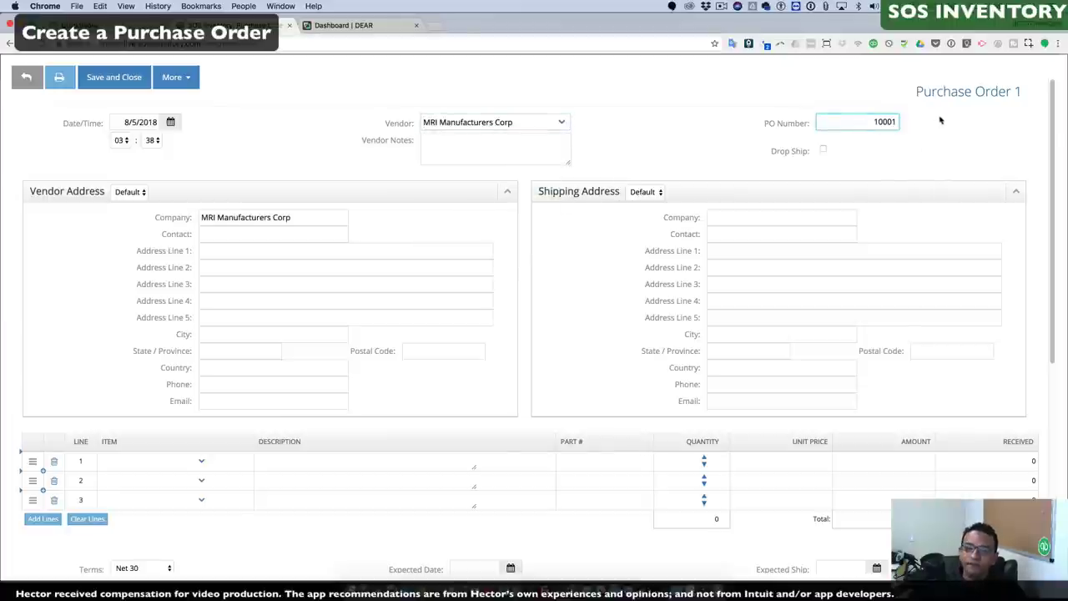
scroll(290, 438, down, 5)
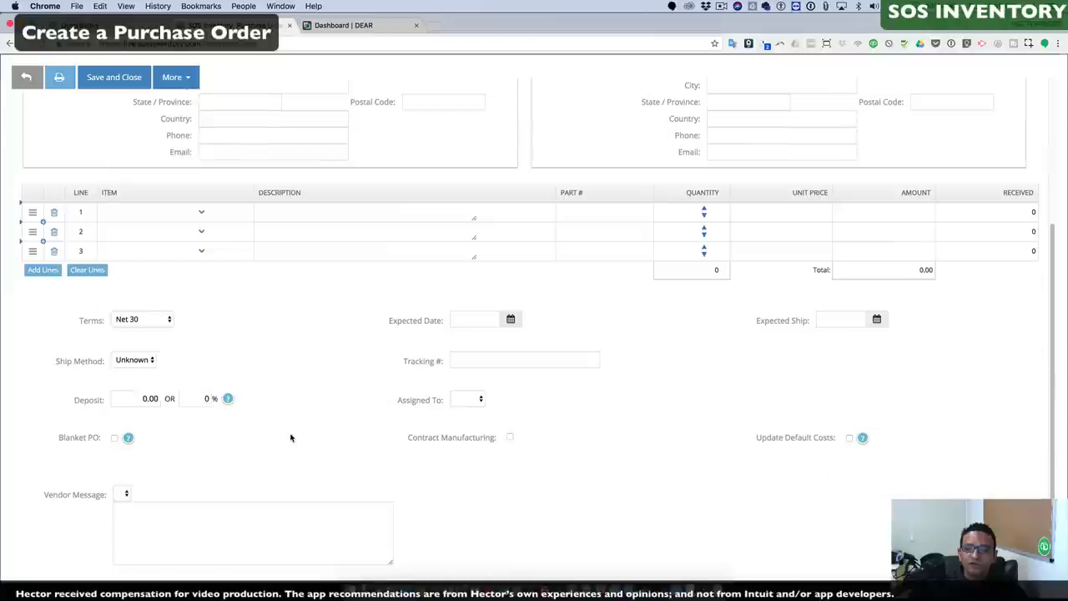
click(203, 215)
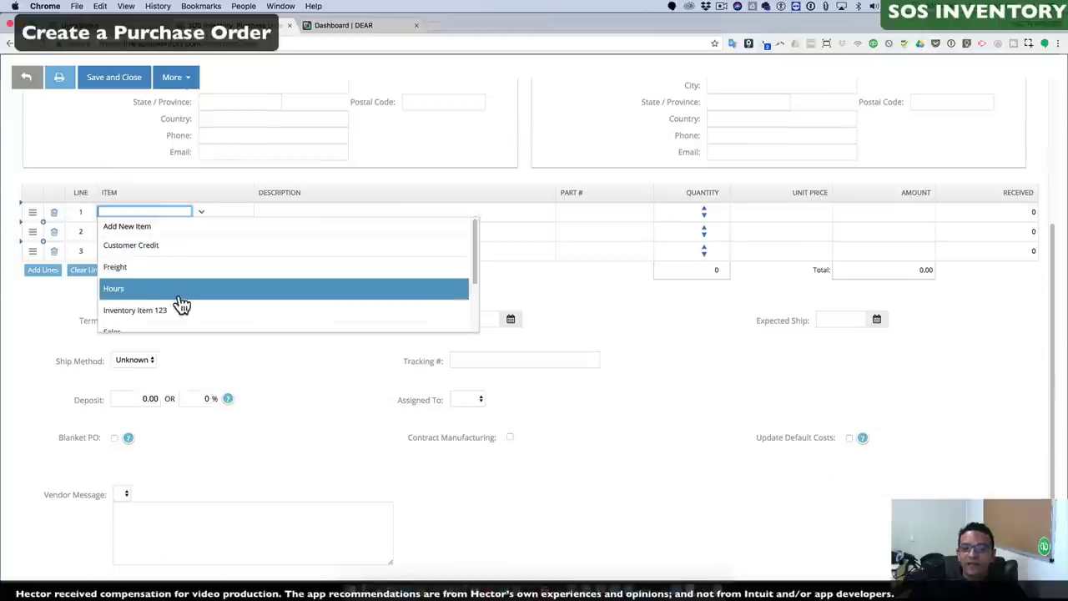
scroll(180, 303, down, 1)
scroll(165, 326, down, 1)
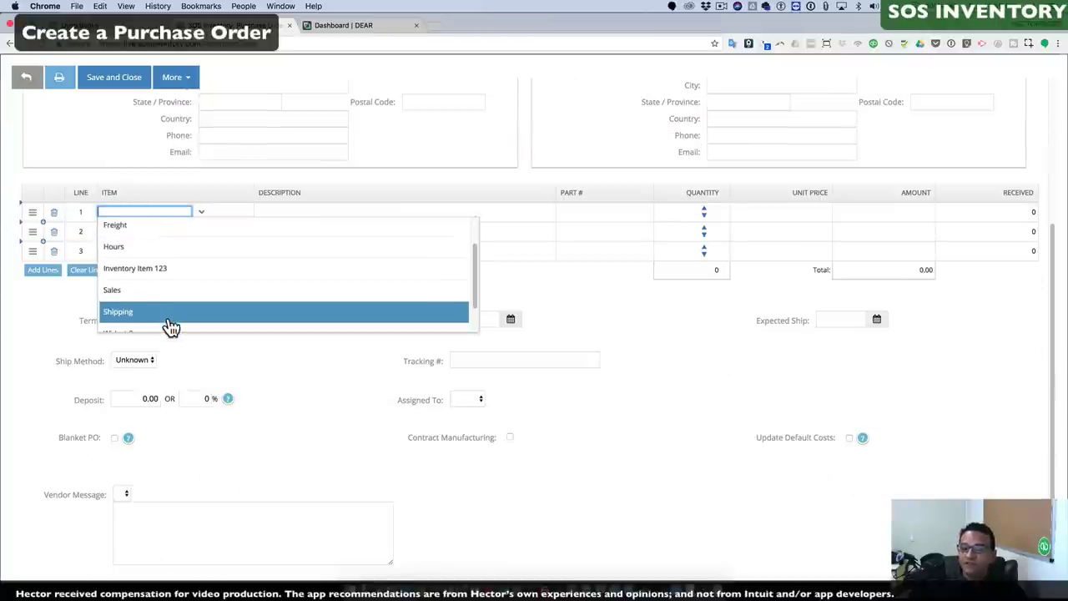
click(154, 268)
click(146, 231)
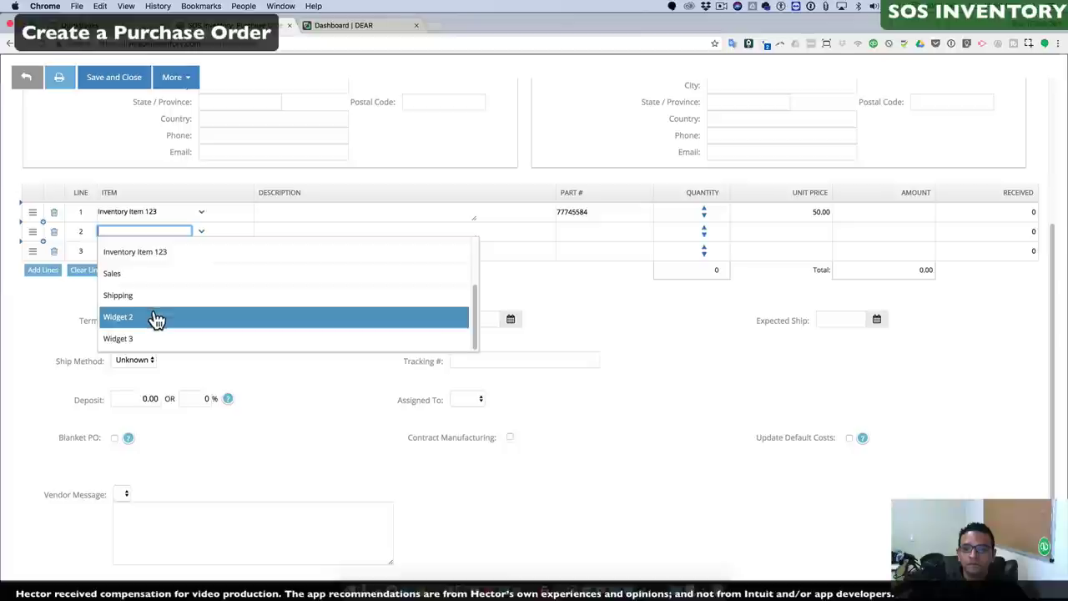
click(153, 315)
click(86, 269)
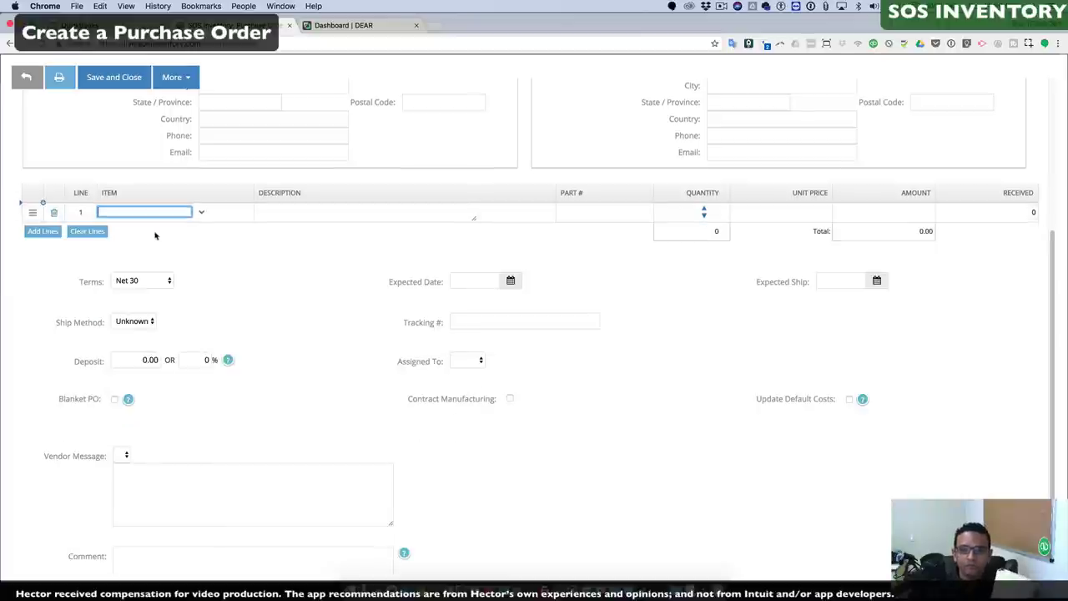
click(203, 215)
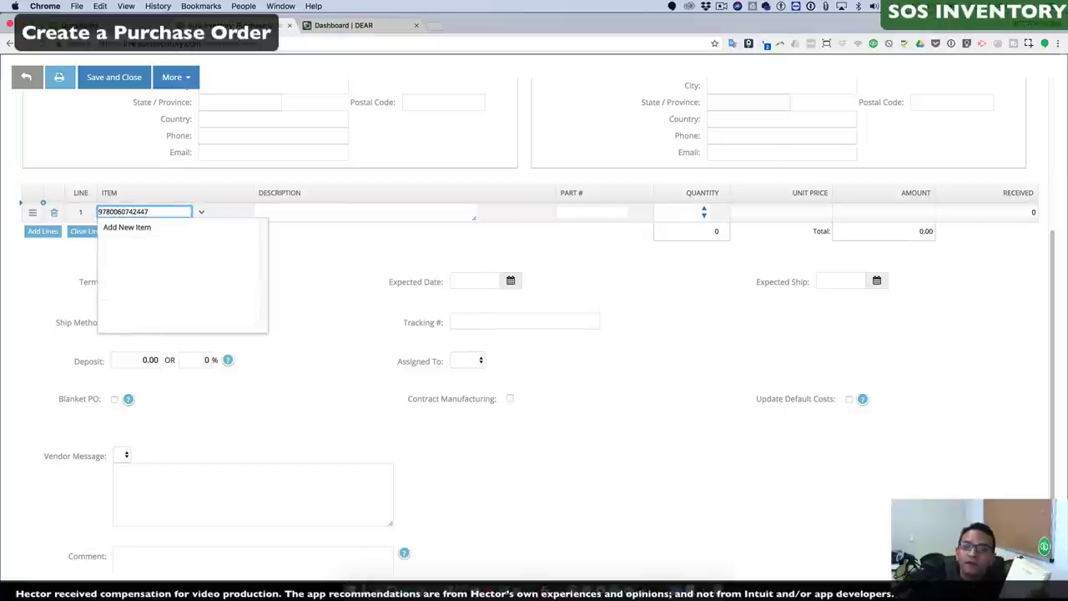
key(Return)
scroll(186, 296, down, 3)
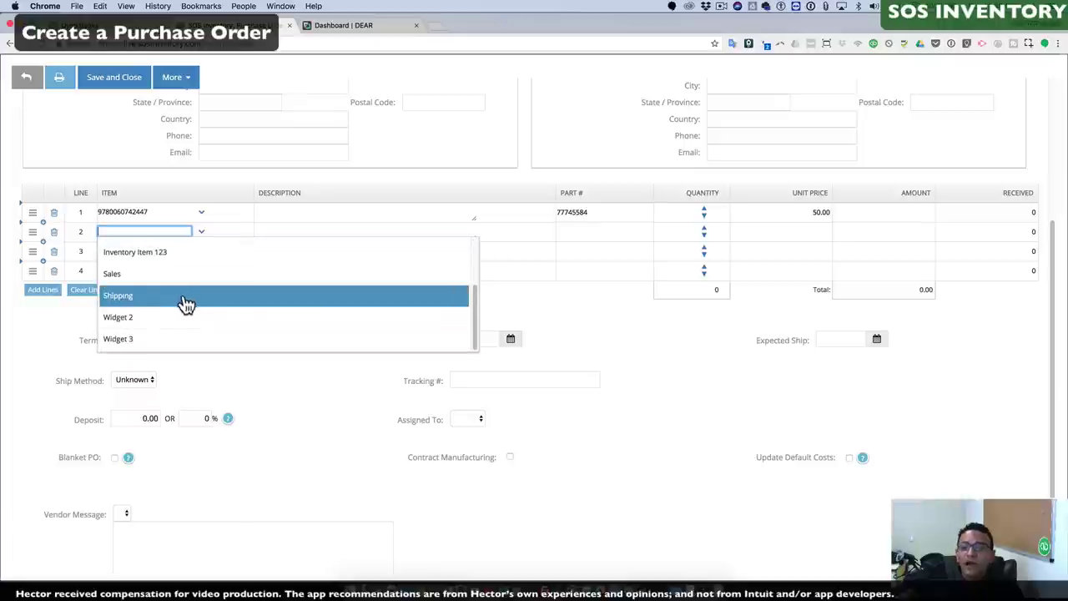
click(158, 318)
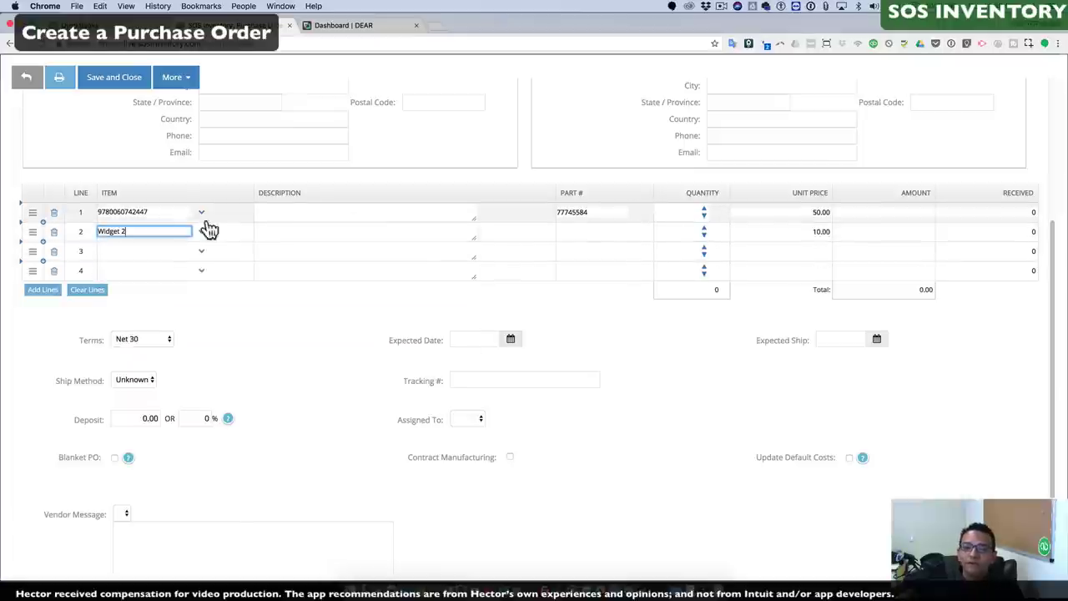
click(203, 255)
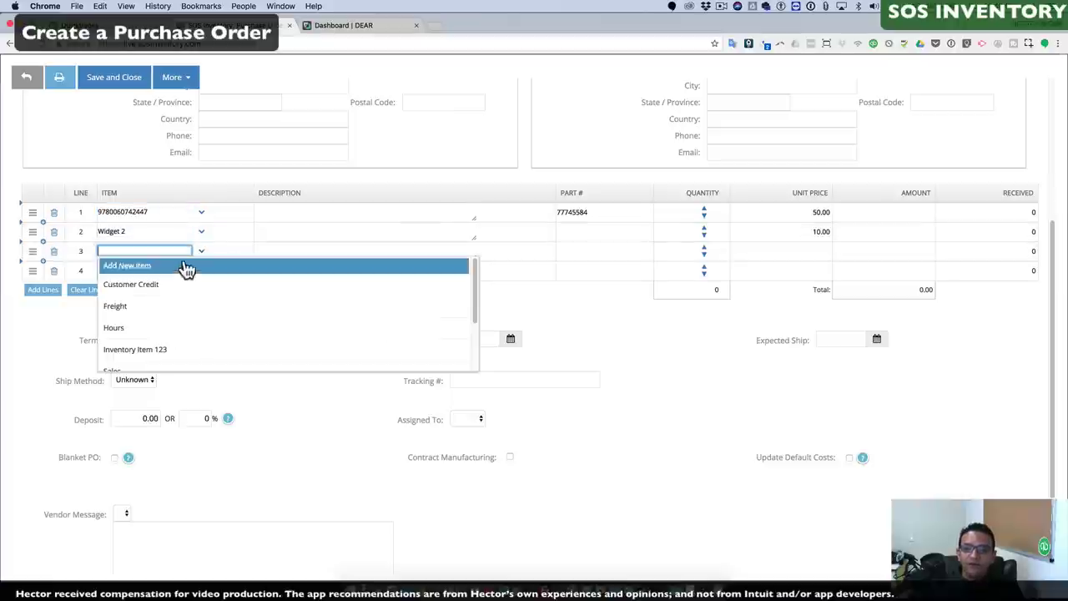
click(171, 350)
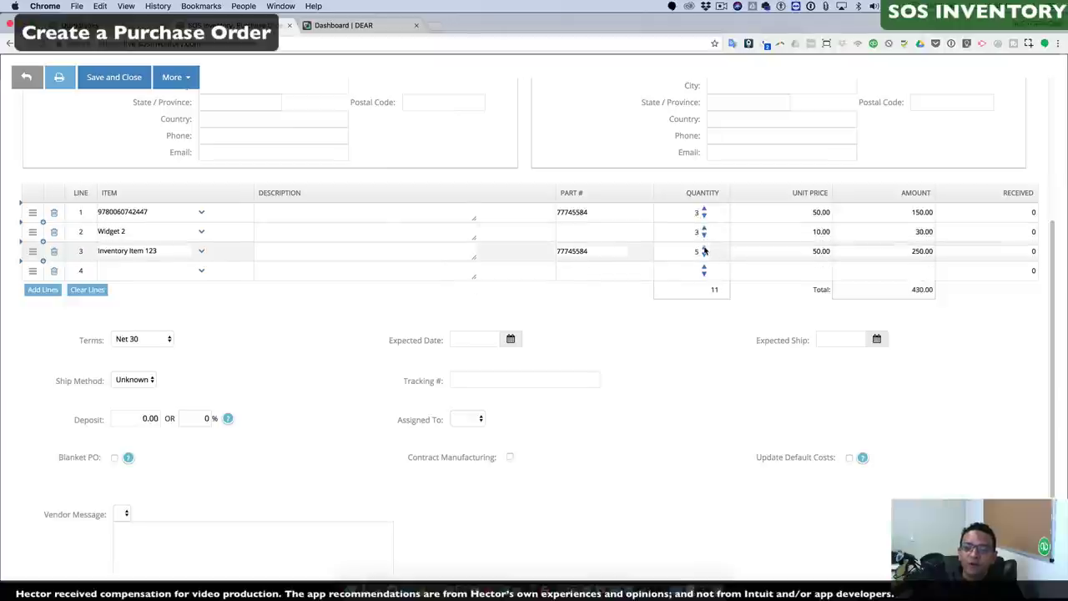
Step: Set the purchase order's expected date to 8/17/2018, and save and close the order
click(142, 339)
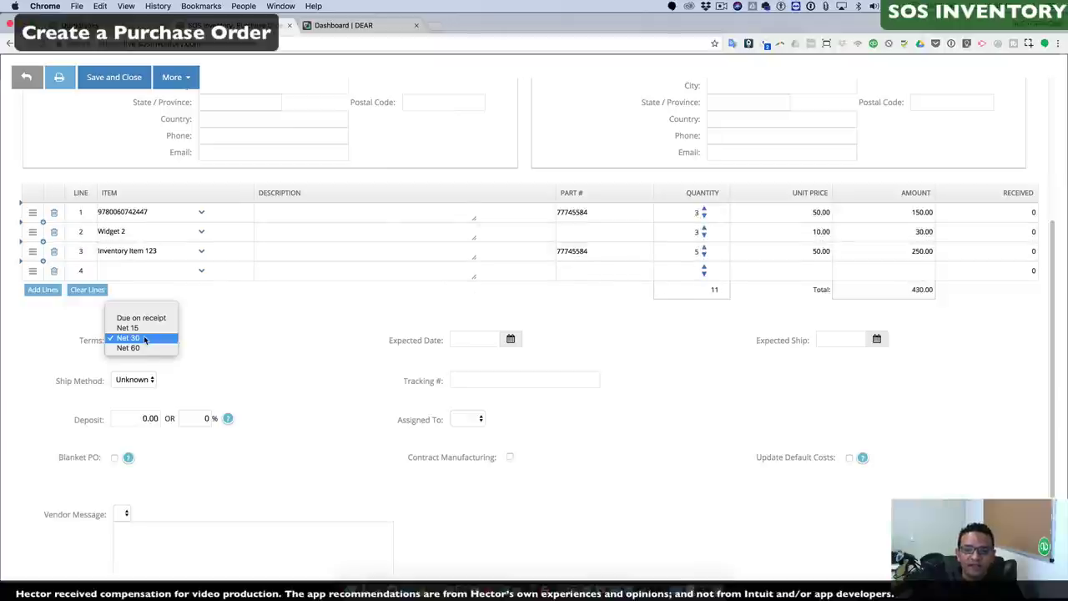
click(511, 339)
click(510, 341)
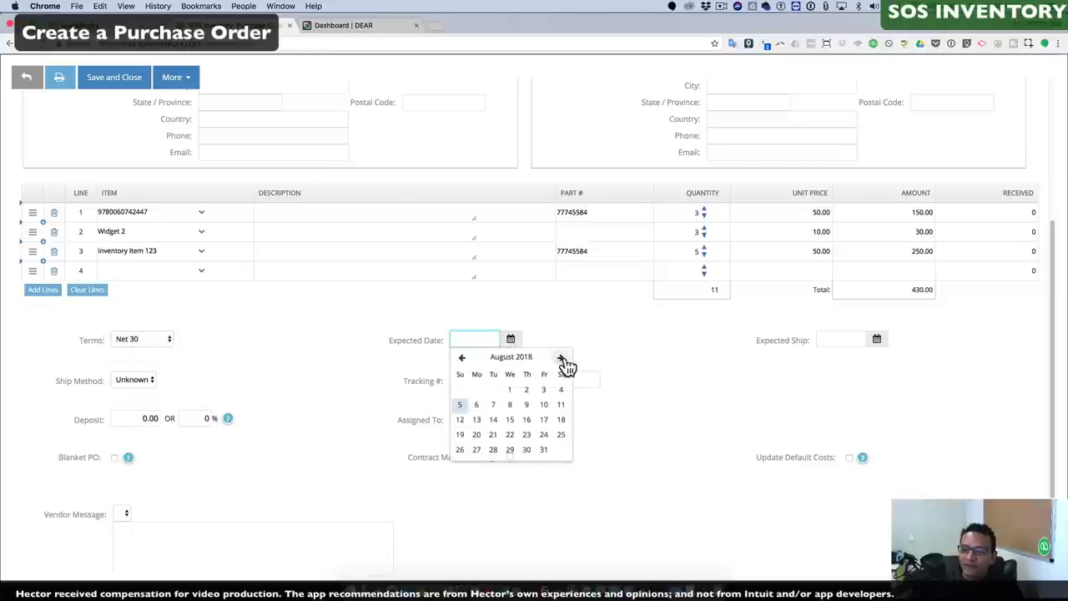
click(544, 420)
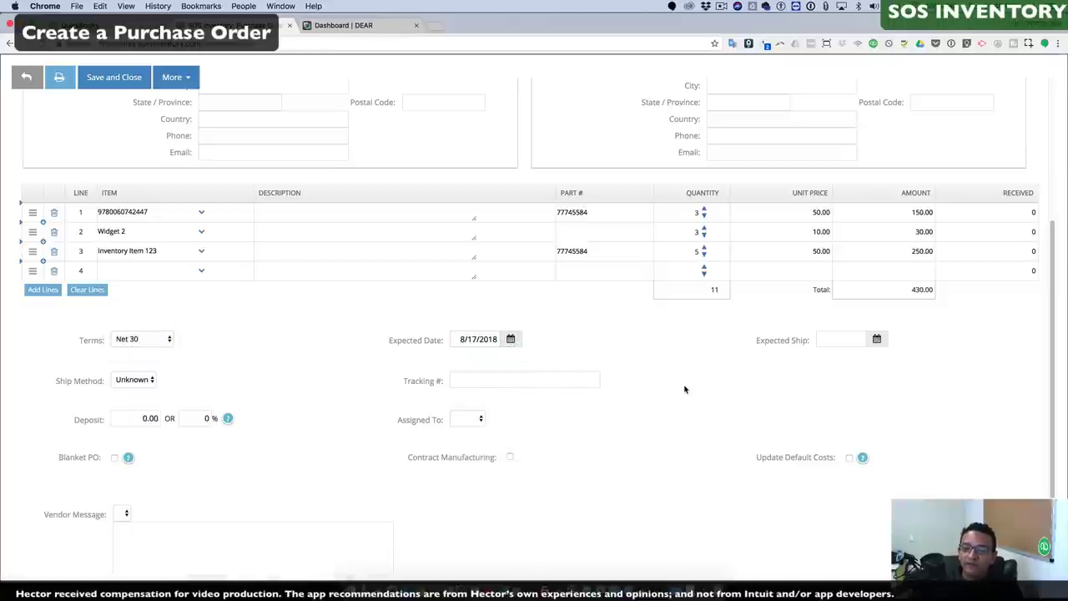
scroll(650, 394, down, 3)
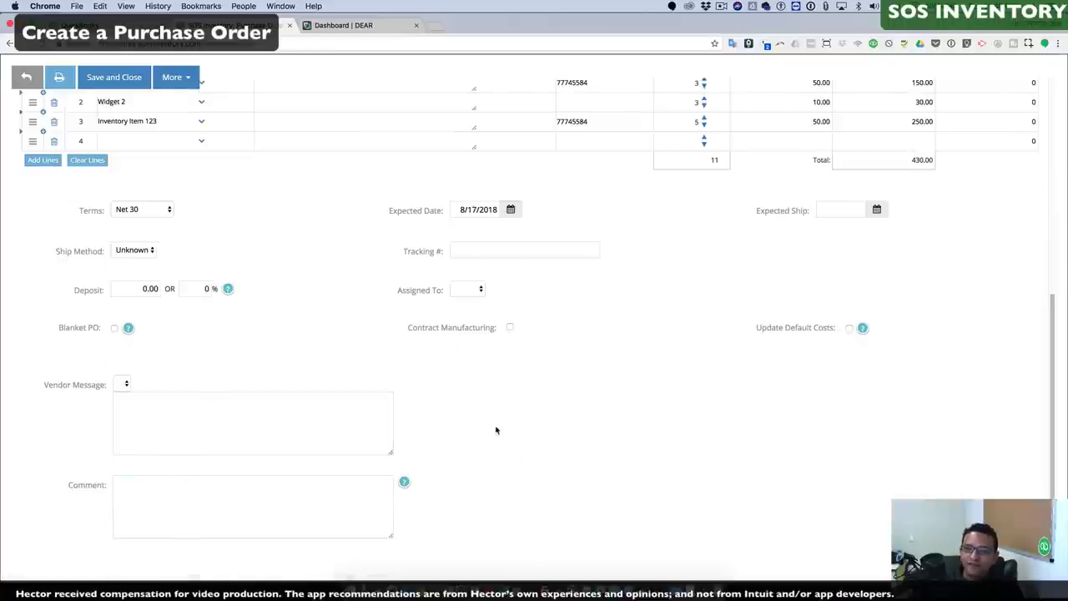
scroll(530, 368, up, 9)
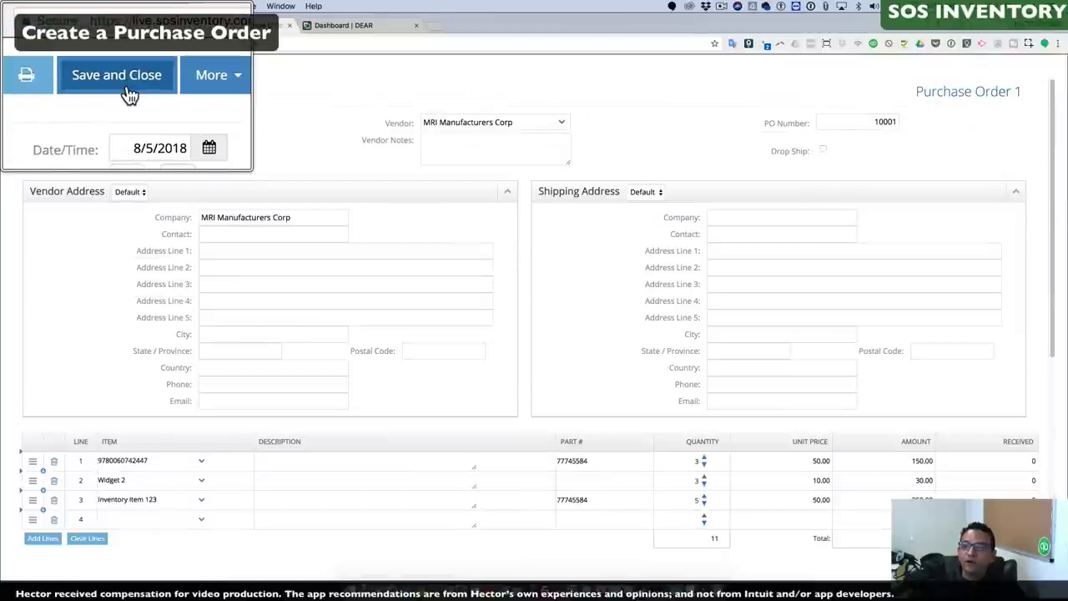
click(180, 77)
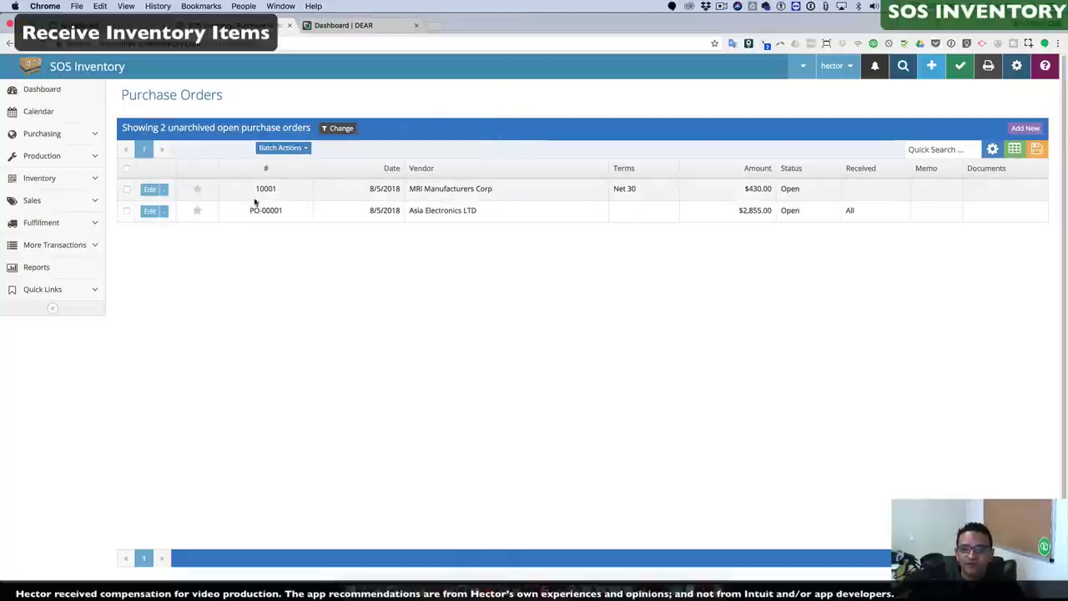
Step: Receive the MRI Manufacturers Corp purchase order, setting the received quantity of Widget 2 to 2
click(164, 190)
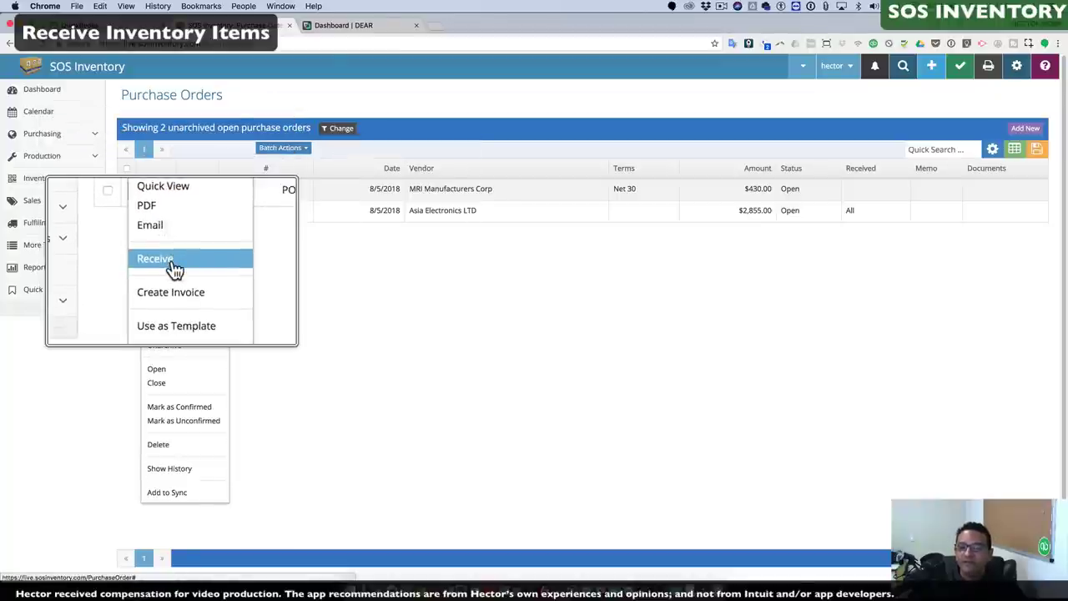
click(174, 267)
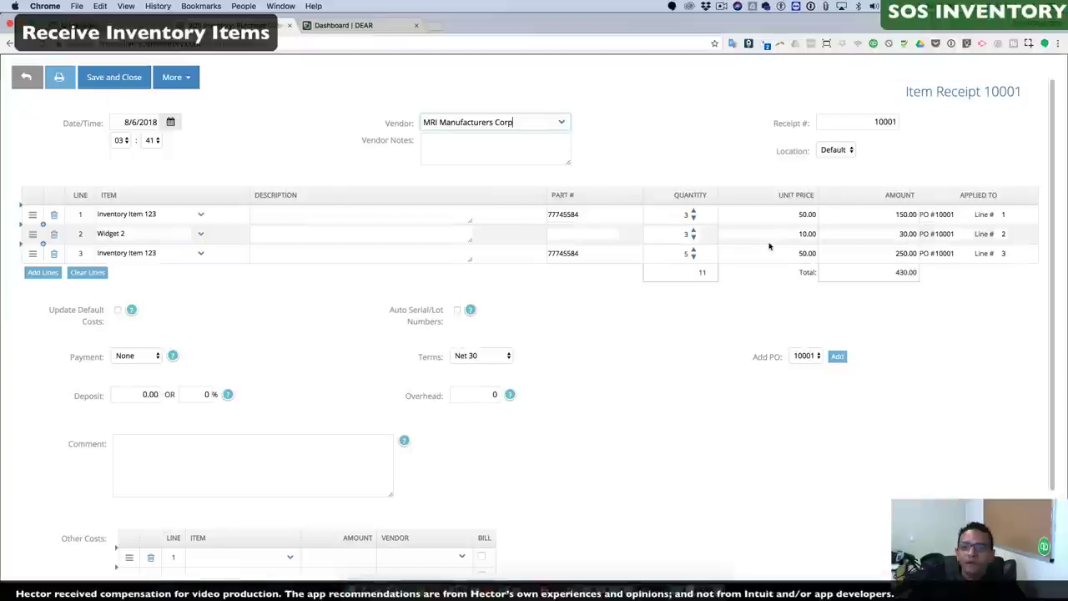
click(692, 219)
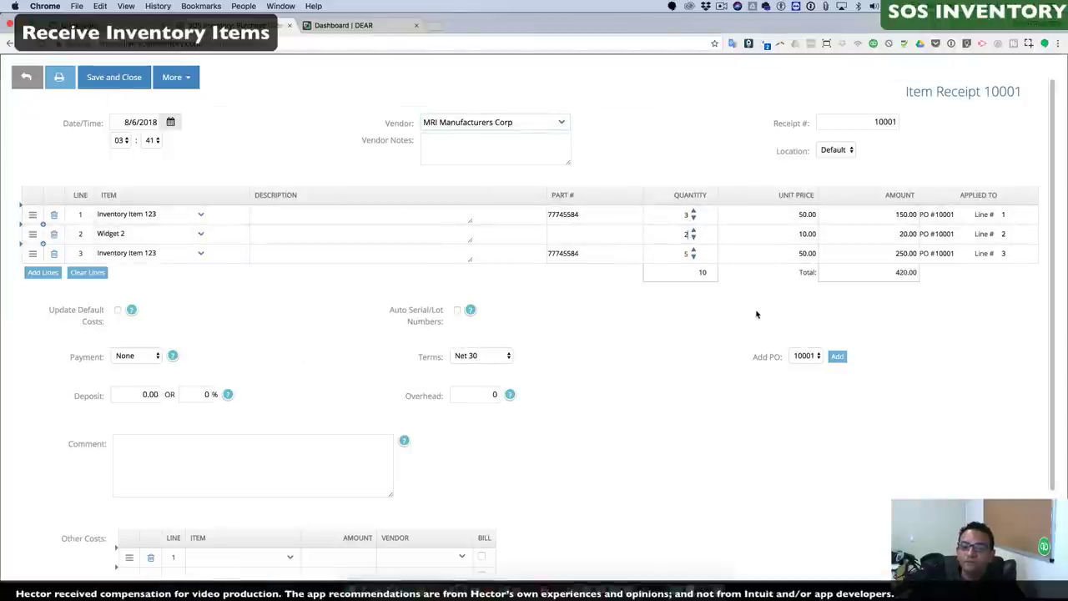
Step: Date the item receipt 8/5/2018, and save and close it
click(170, 122)
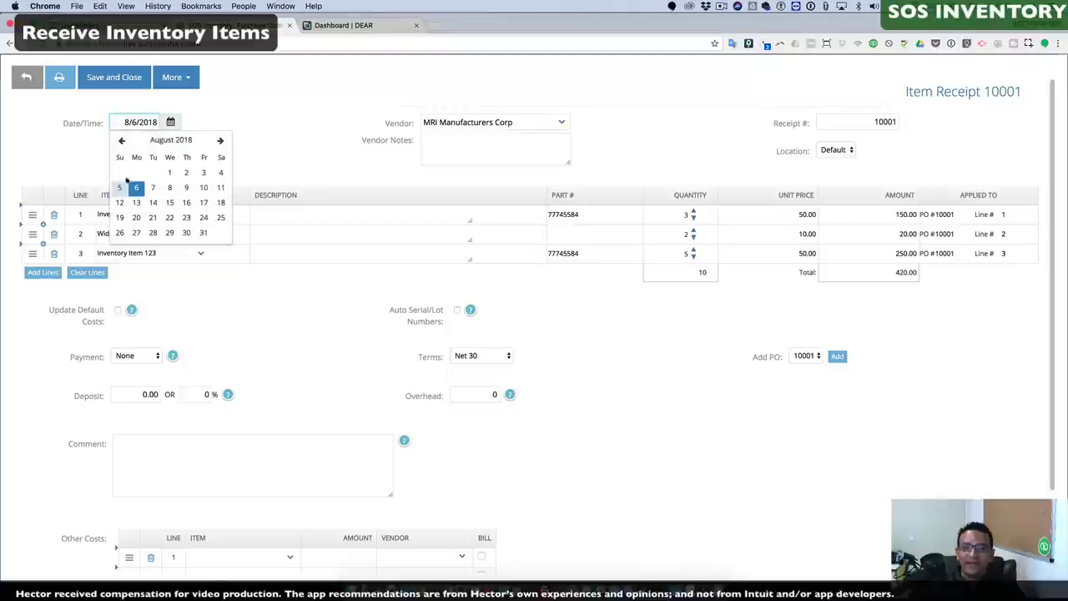
click(121, 188)
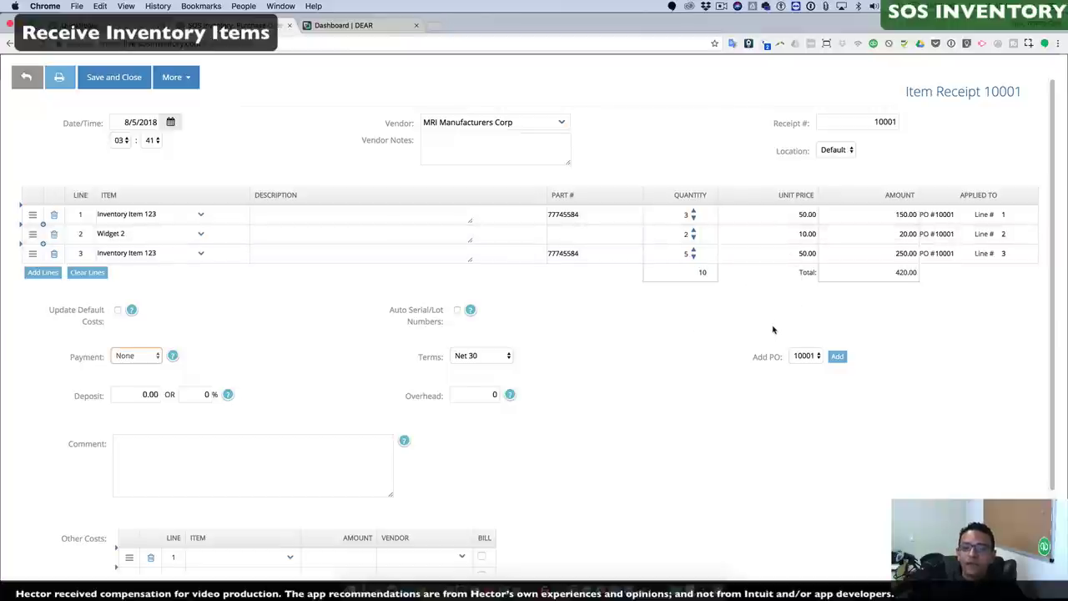
click(130, 94)
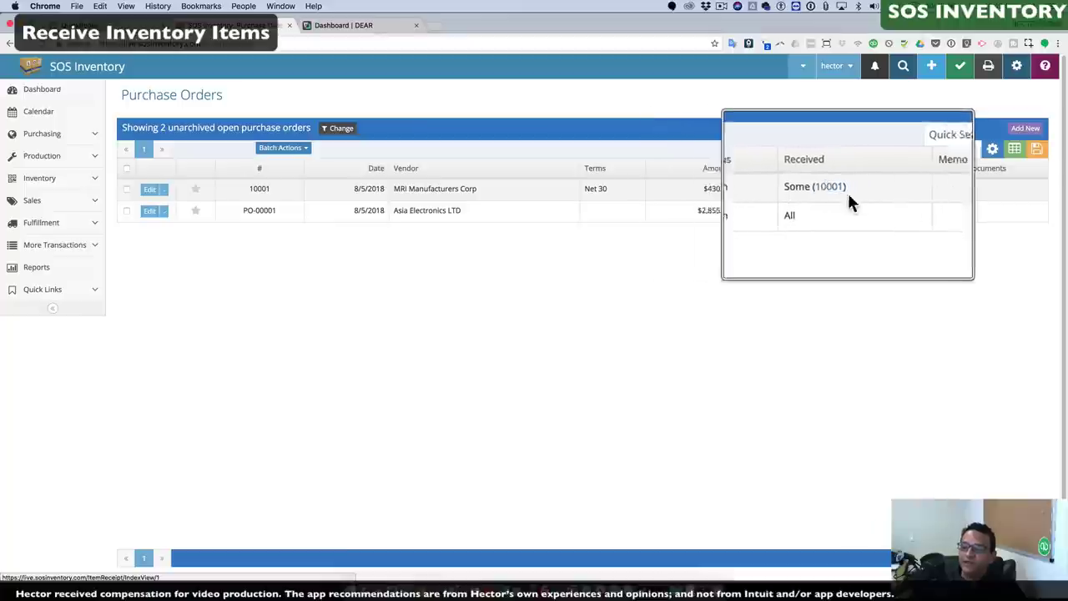
Step: Check stock quantities in the items list, and start a new sales order for the customer Individual Consumer
click(44, 181)
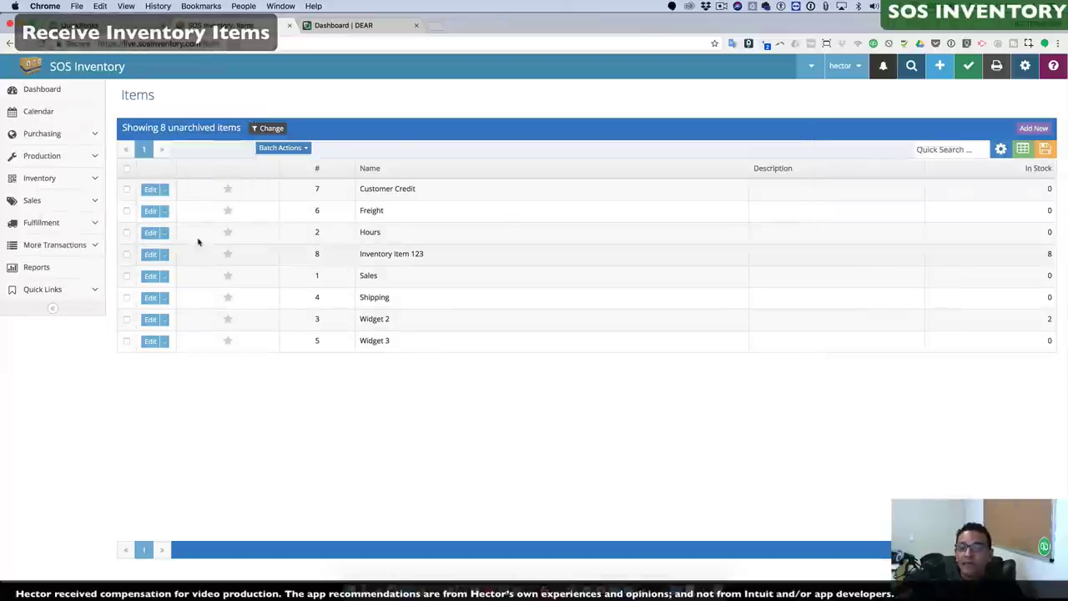
click(95, 206)
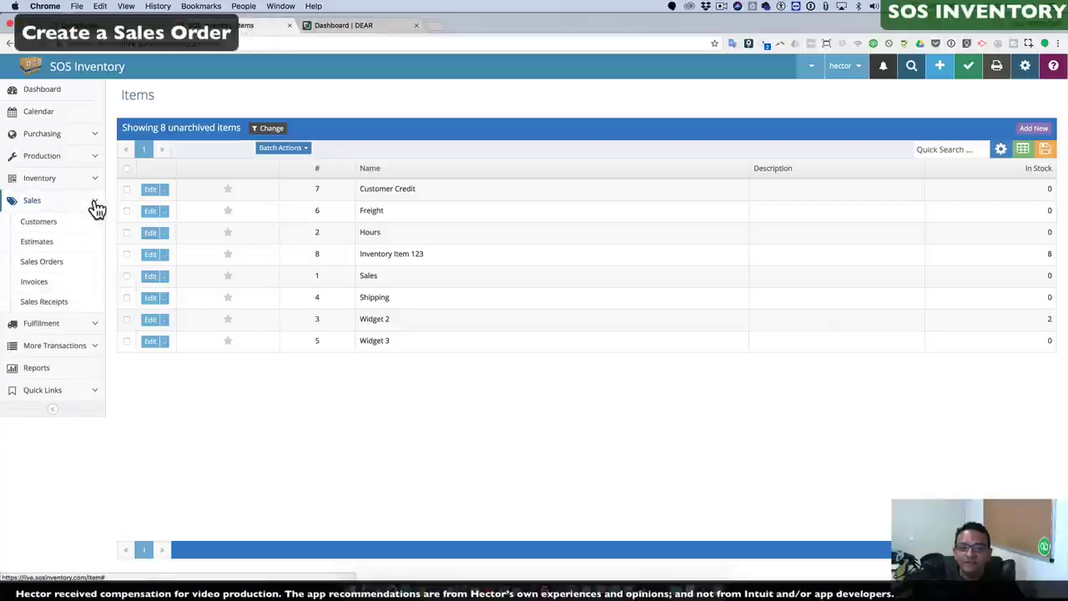
click(69, 267)
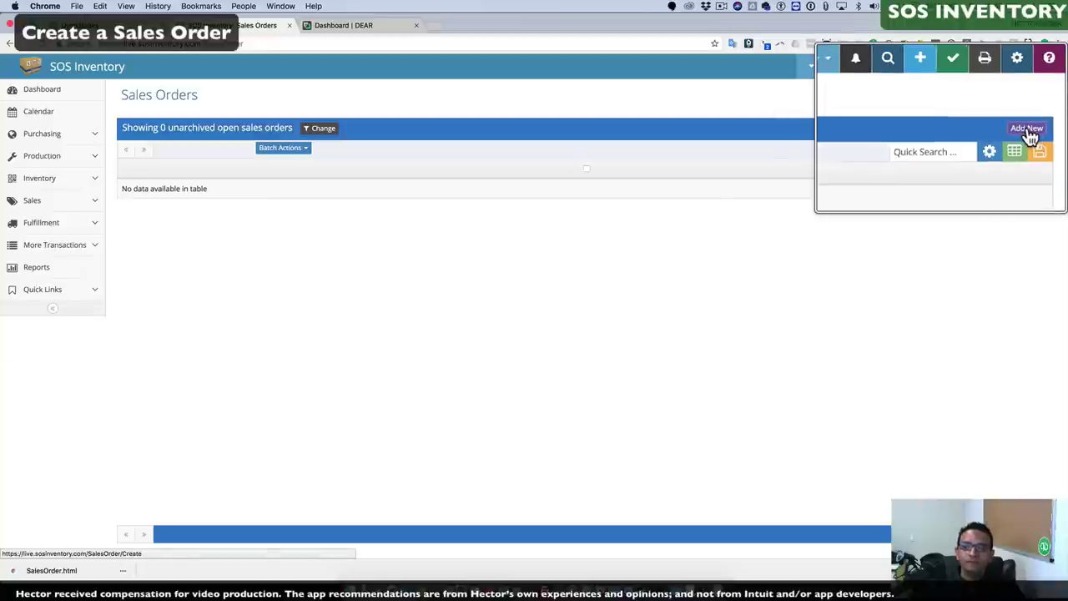
click(1031, 129)
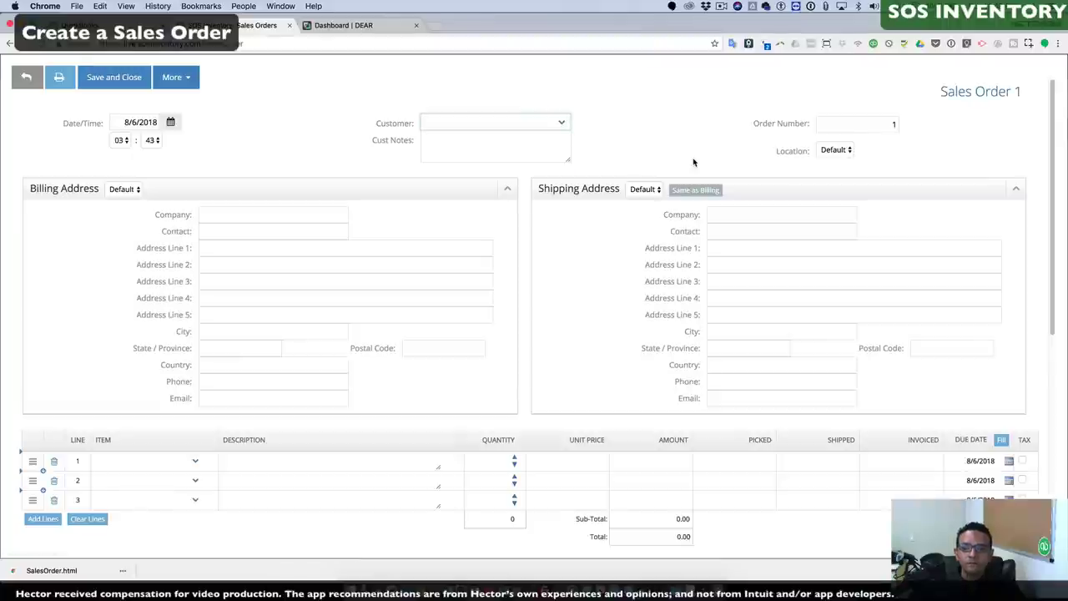
click(565, 129)
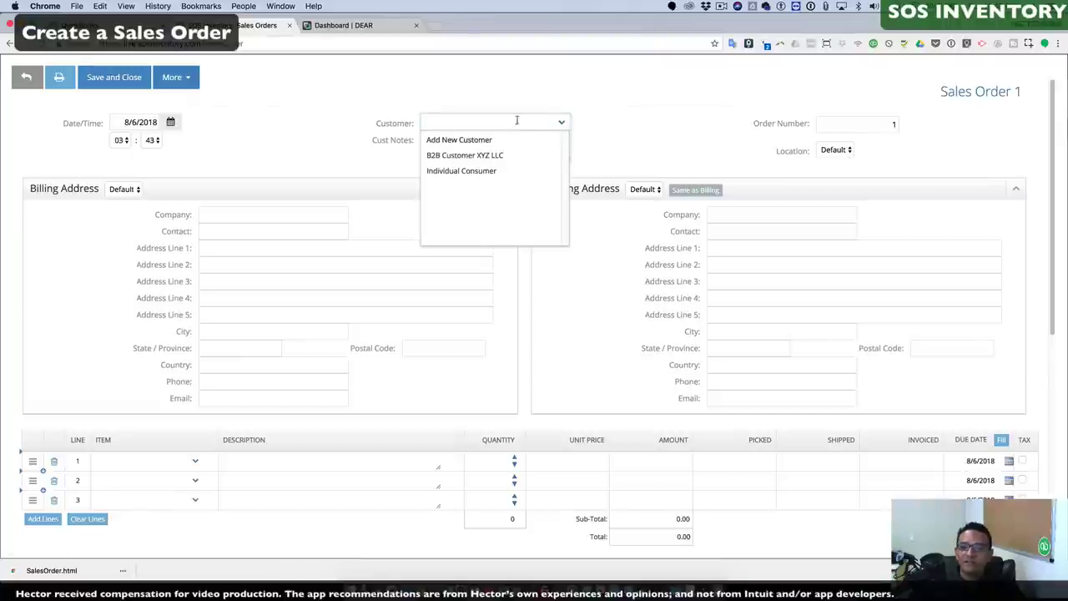
click(490, 176)
Step: Add Inventory Item 123 and Widget 2 as sales order lines with a quantity of 1 each
scroll(472, 344, down, 3)
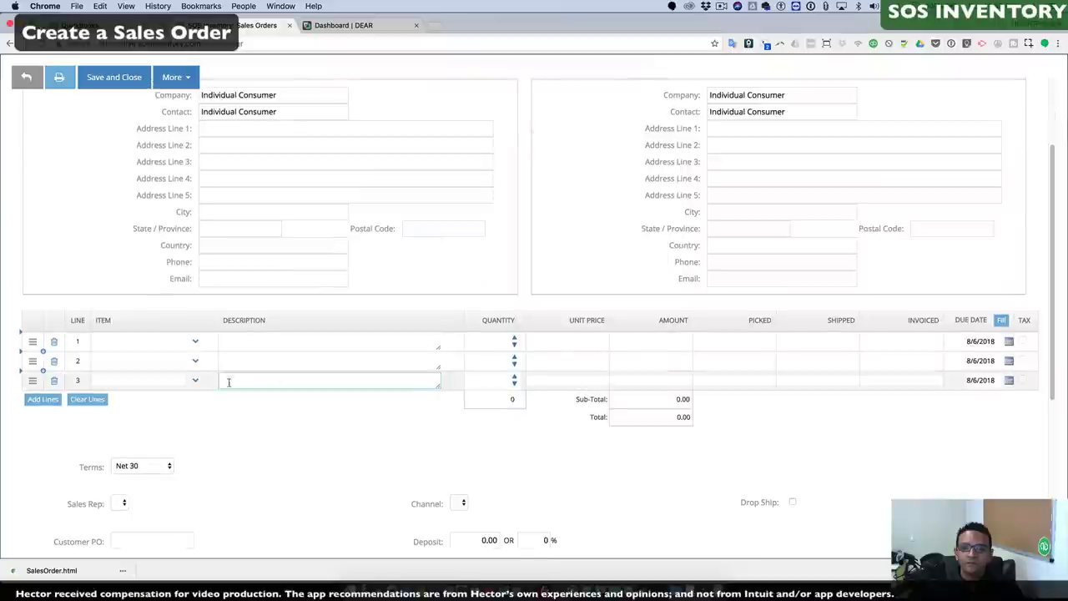
click(197, 345)
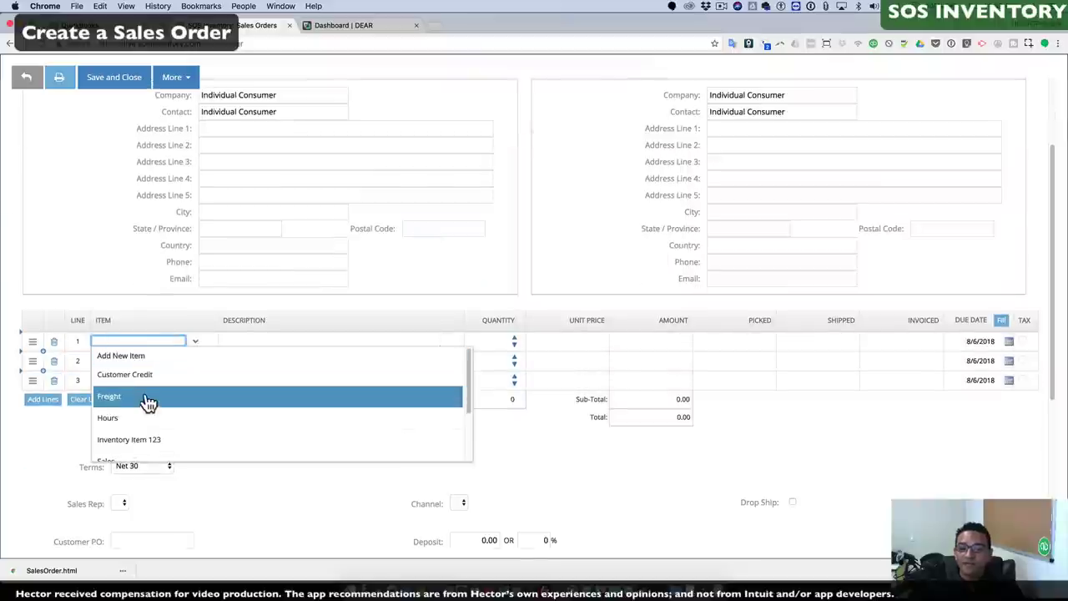
click(166, 442)
click(198, 367)
click(198, 367)
scroll(167, 447, down, 3)
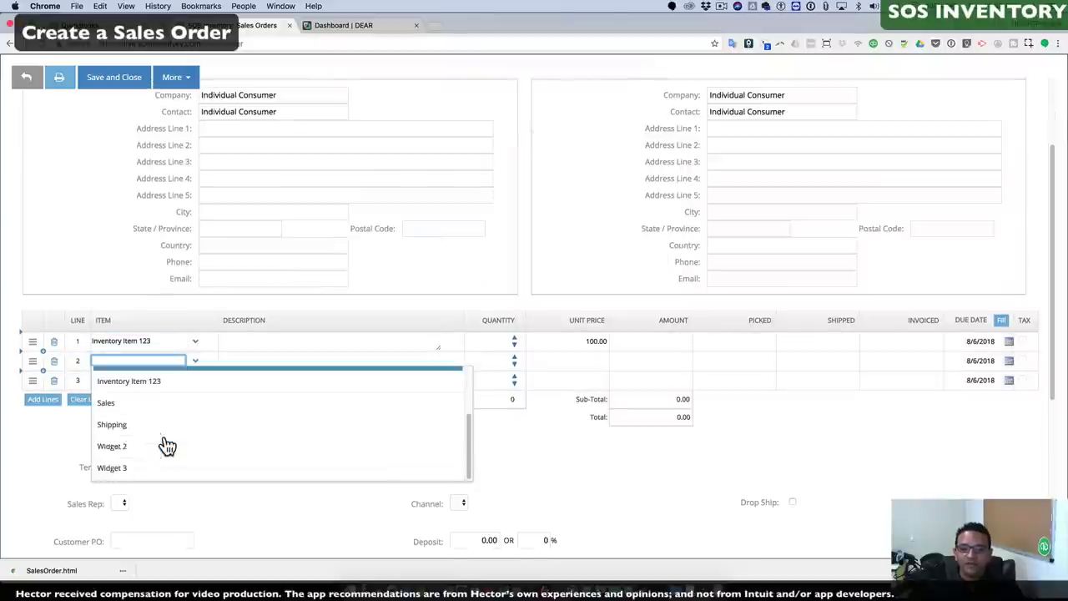
click(159, 445)
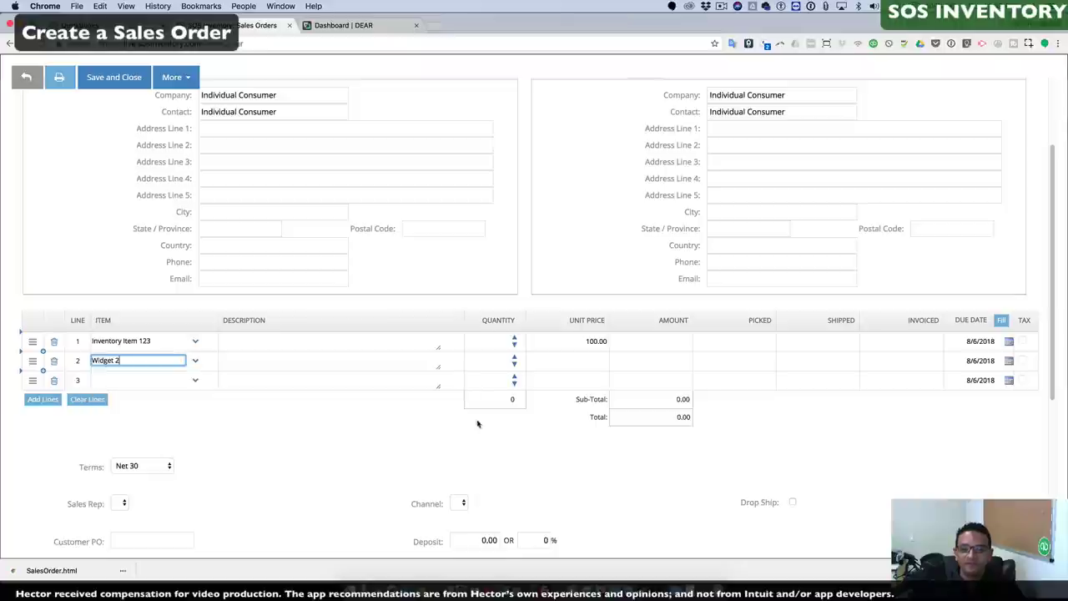
click(515, 339)
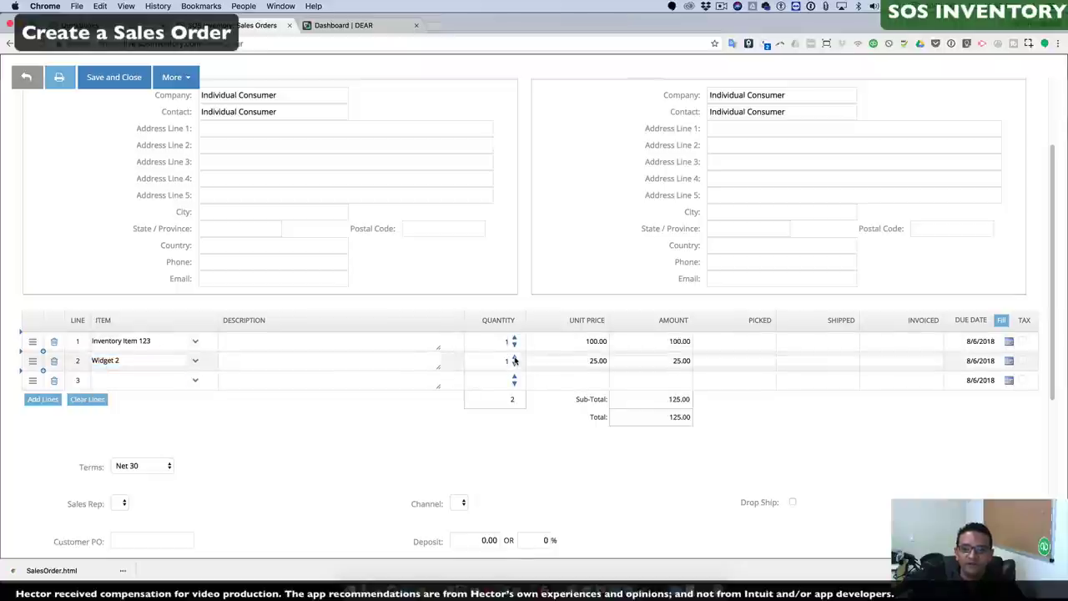
Step: Review the Individual Consumer sales order, and save and close it
scroll(640, 406, down, 1)
scroll(271, 172, up, 3)
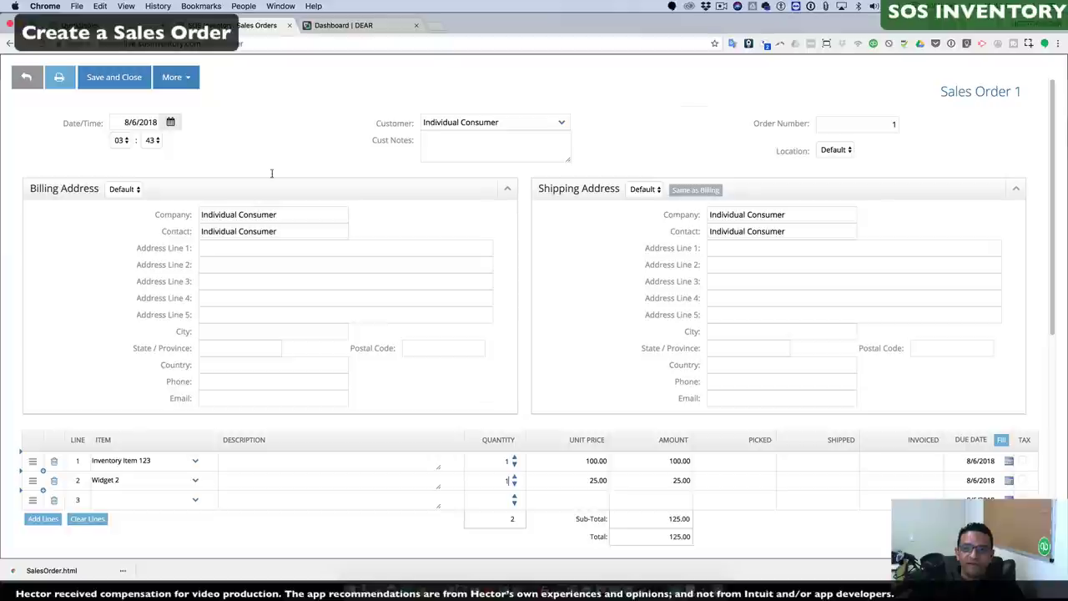
click(116, 80)
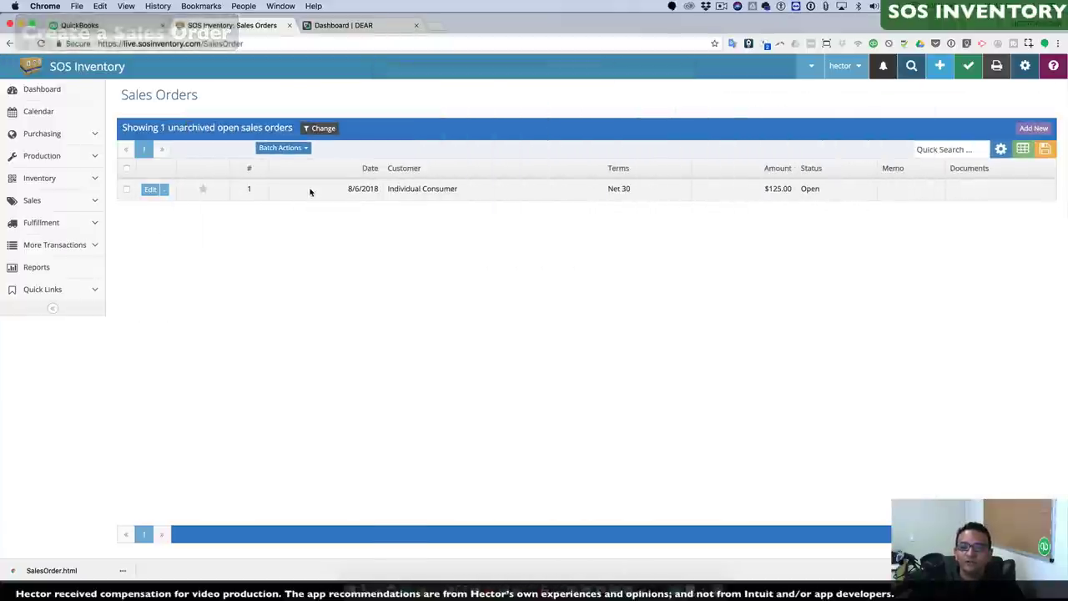
Step: Create a pick ticket from the Individual Consumer sales order, and save and close it
click(164, 190)
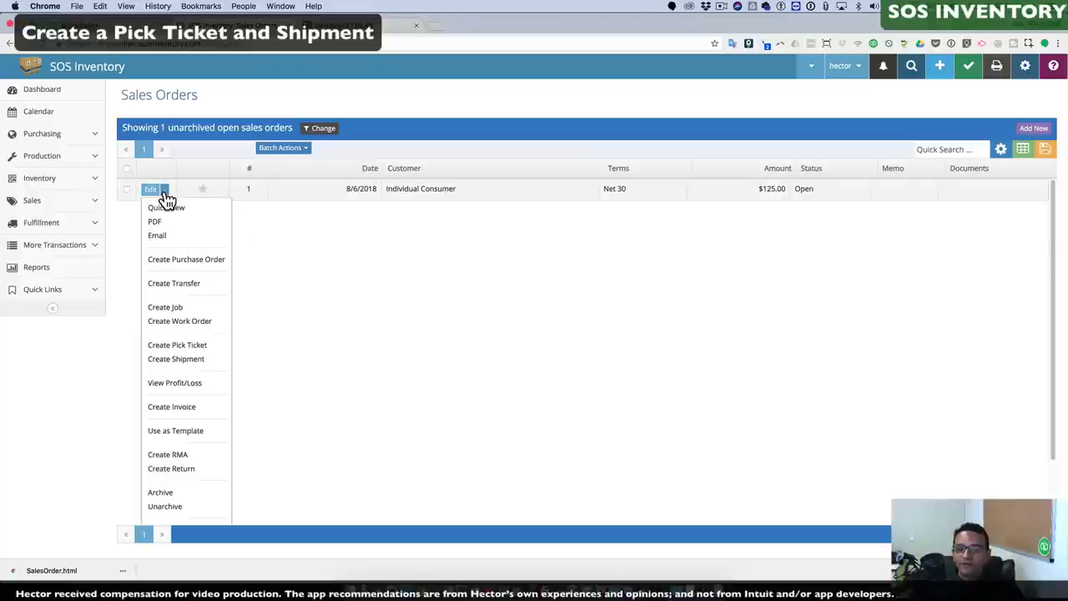
click(194, 349)
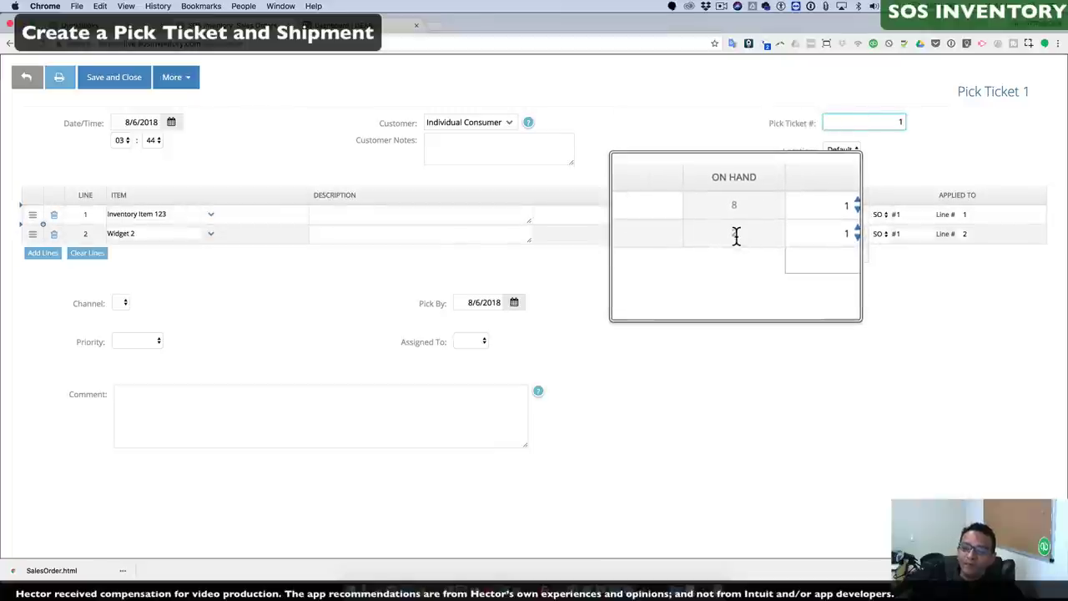
click(114, 78)
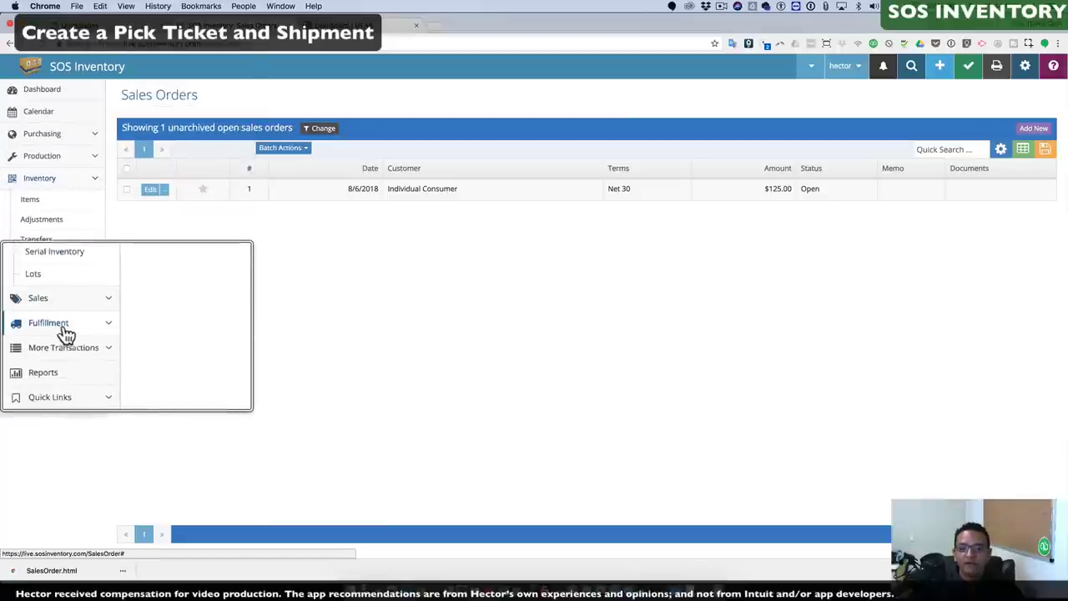
Step: Create a shipment from the open pick ticket, dated 8/7/2018
click(49, 326)
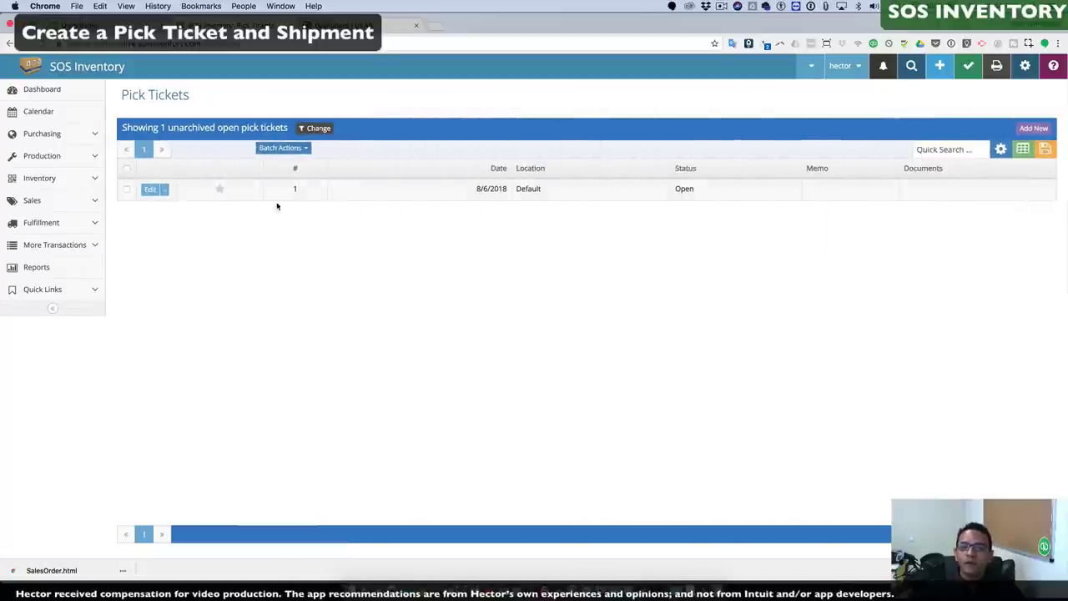
click(165, 191)
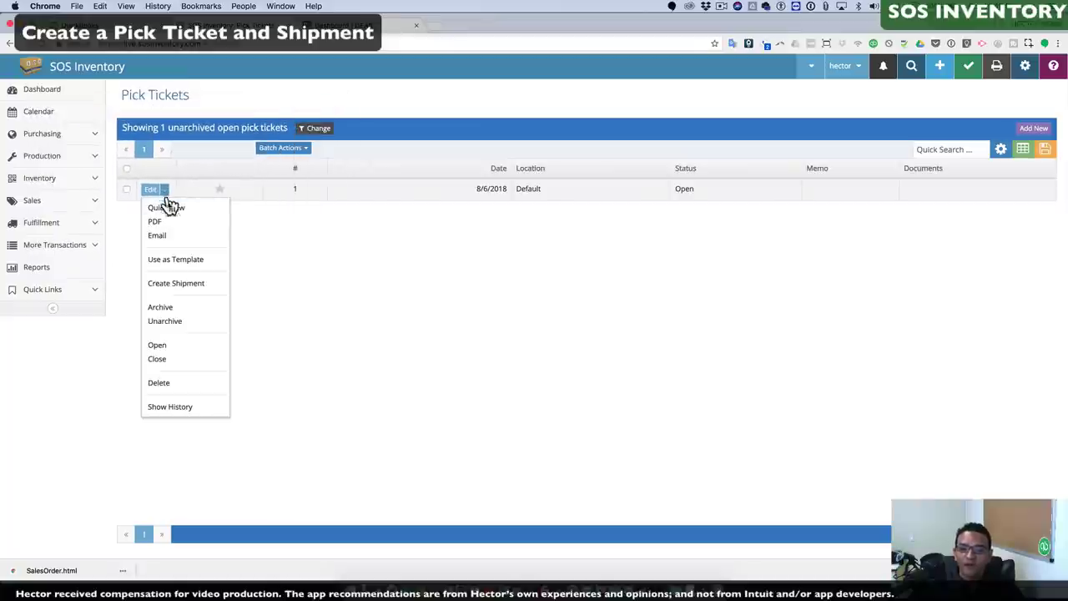
click(179, 285)
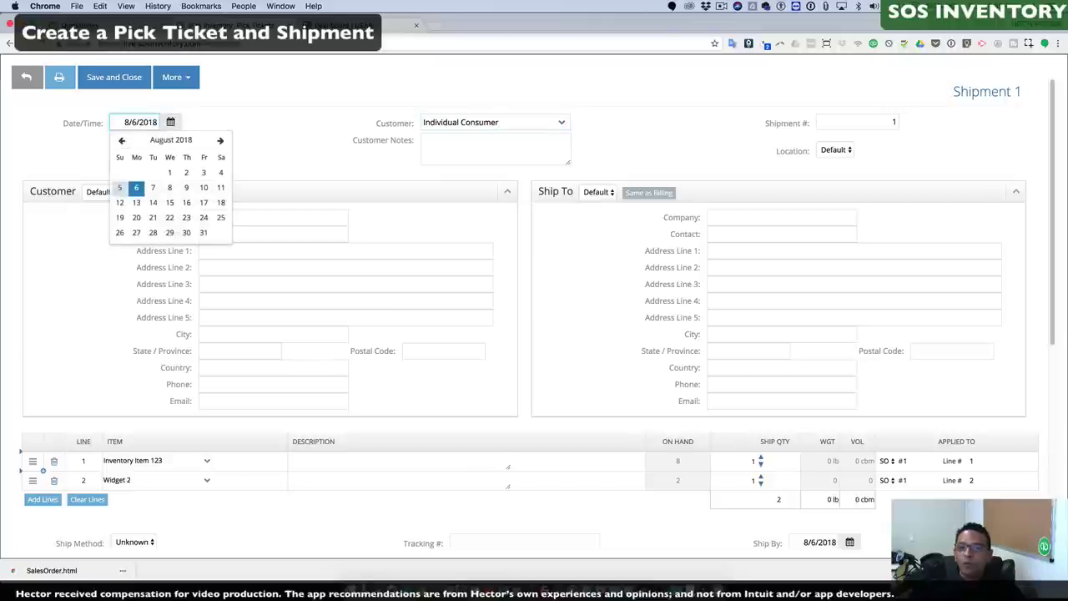
scroll(444, 371, down, 5)
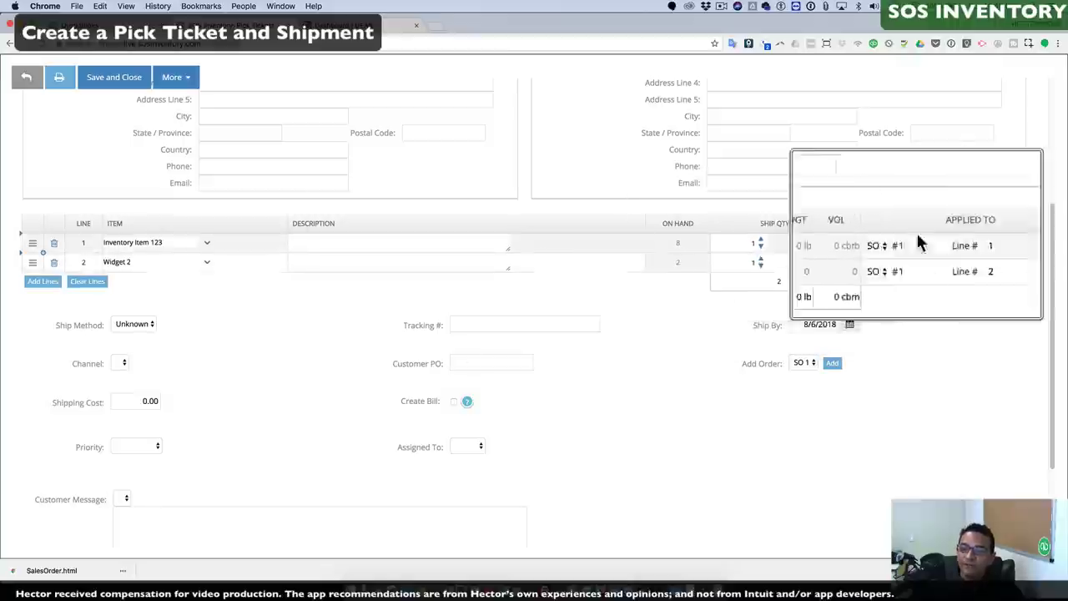
Step: Set the shipment's ship method to USPS and shipping cost to 50, enable bill creation, and save and close it
click(484, 325)
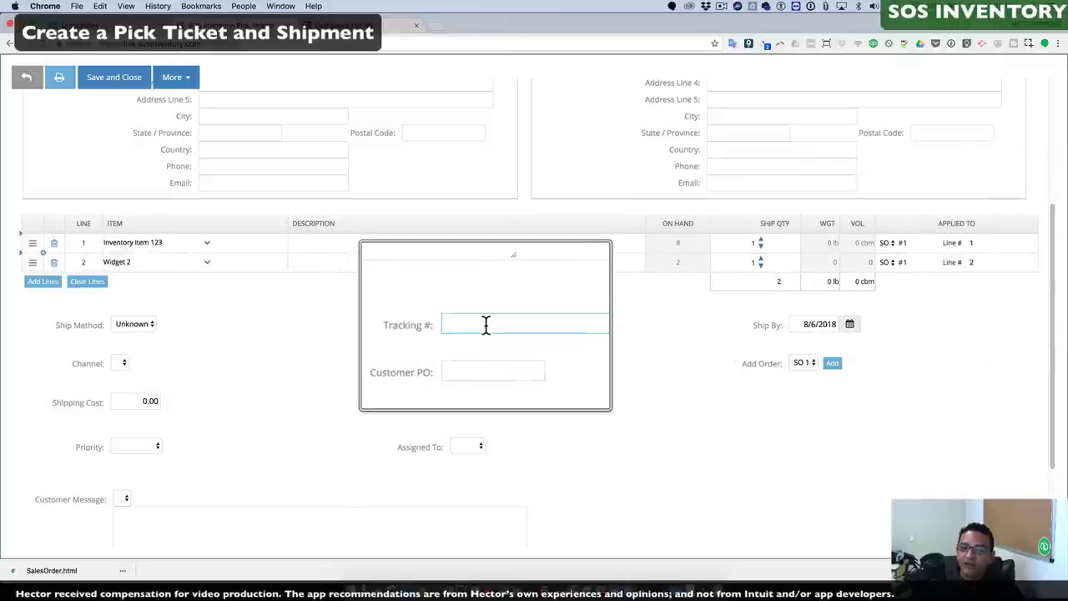
click(130, 324)
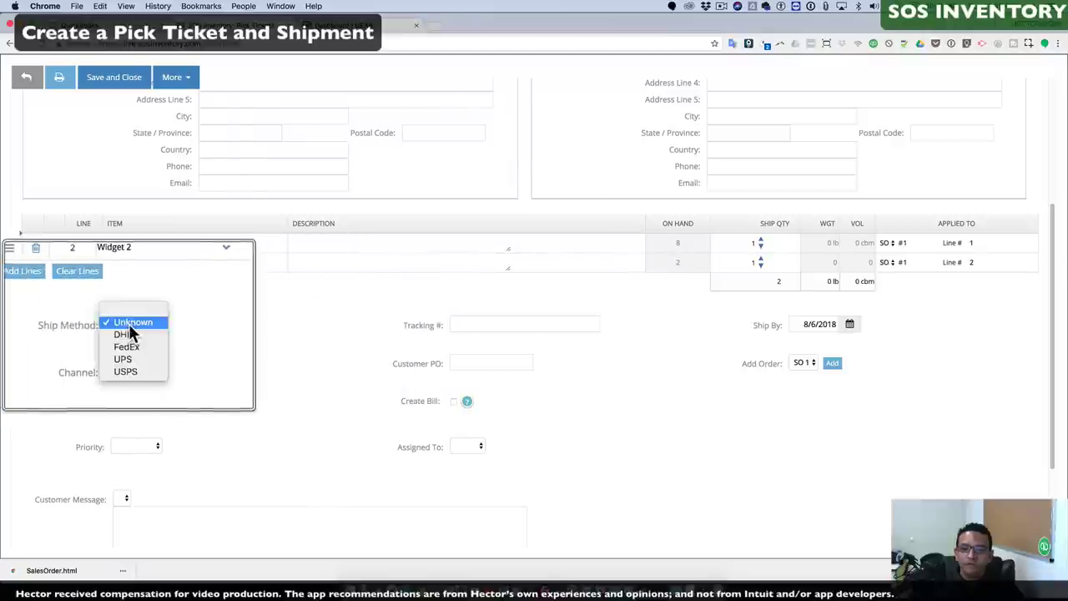
click(138, 363)
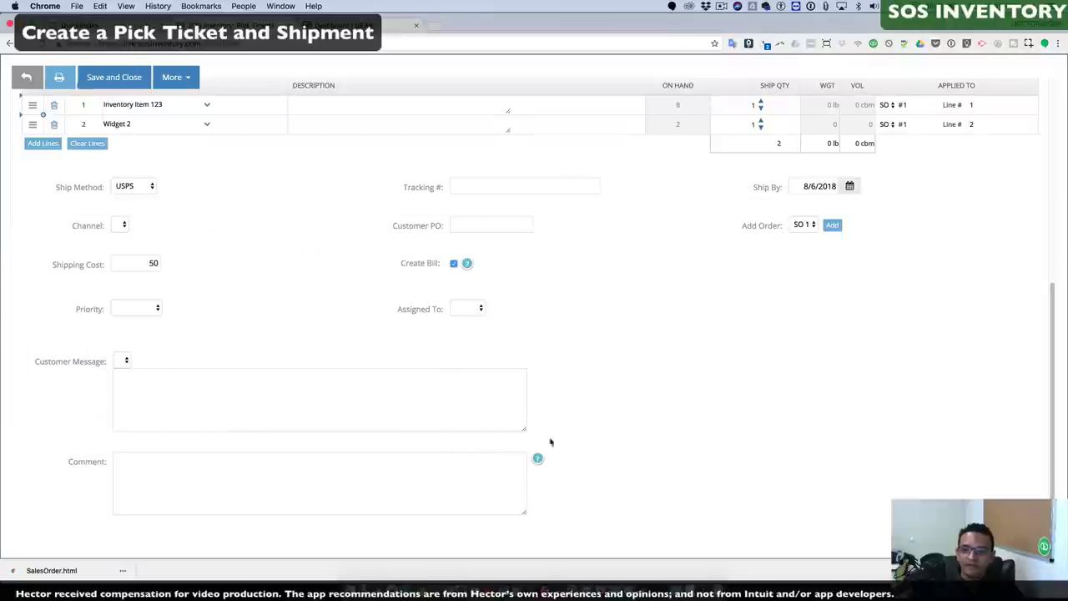
click(117, 83)
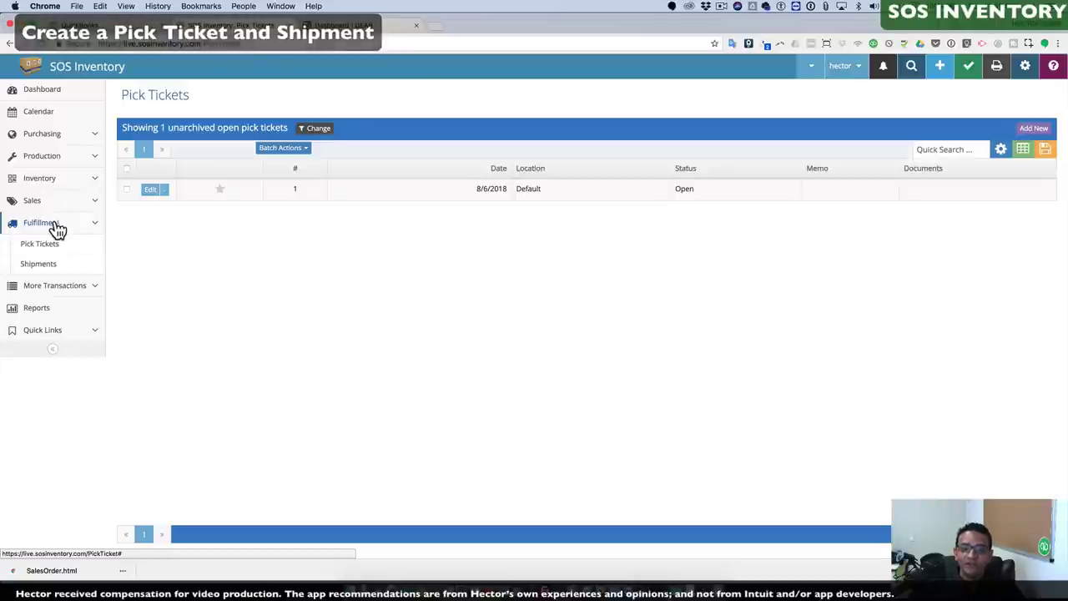
Step: Create an invoice from the Individual Consumer shipment, and save and close it
click(67, 267)
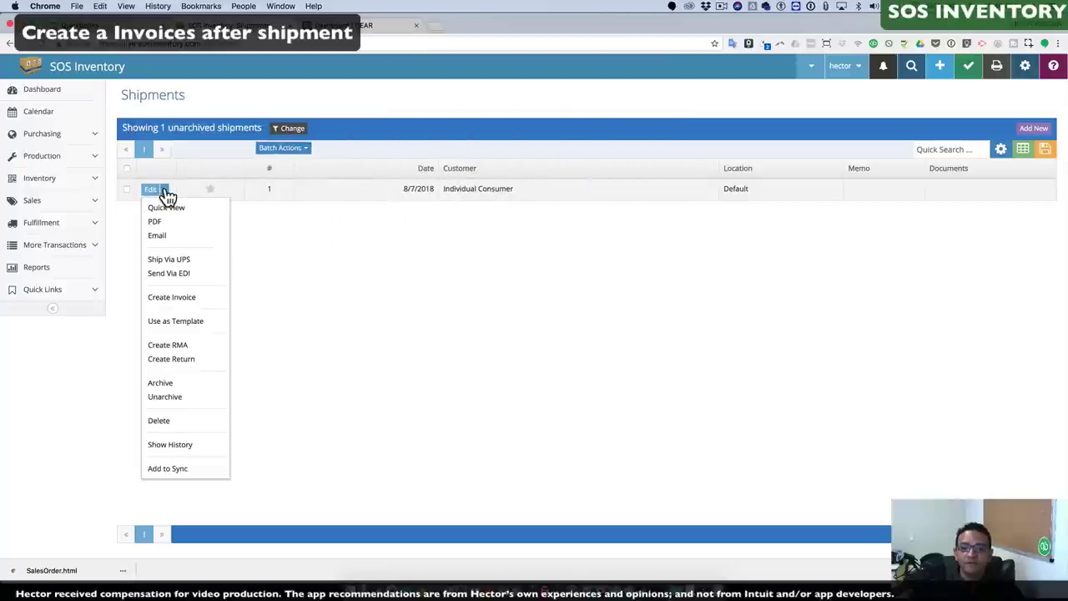
click(185, 303)
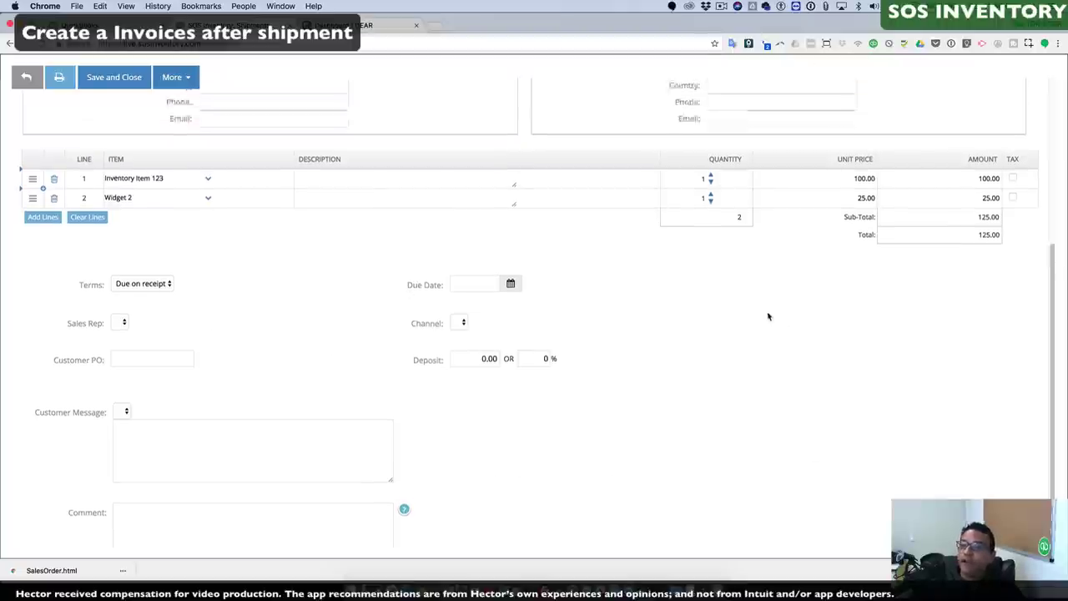
click(115, 79)
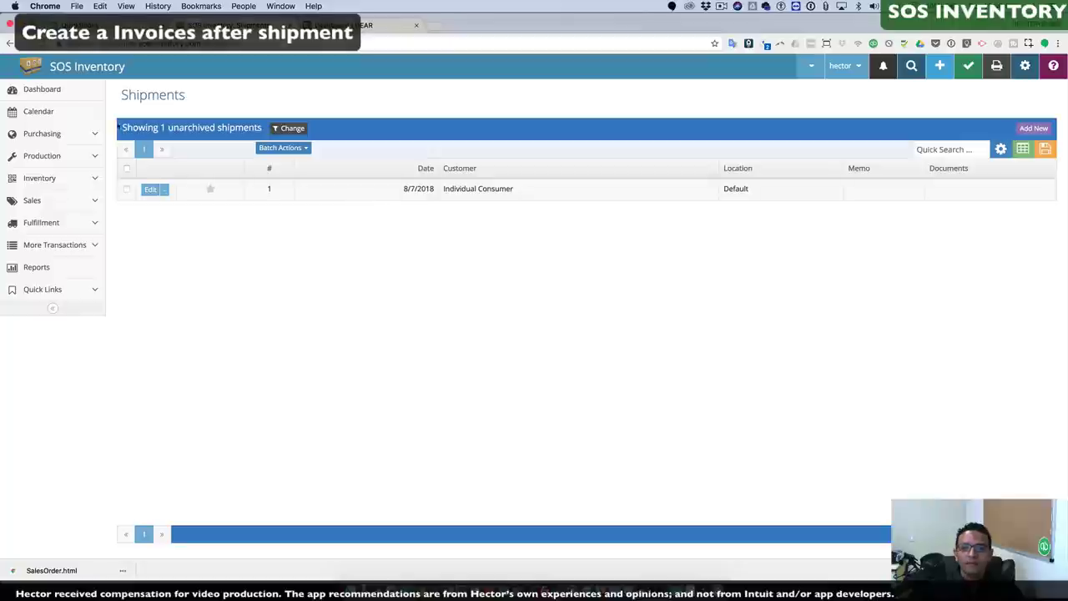
Step: View the dashboard metrics, and run the Inventory Valuation report for all categories as of 12/31/2018
click(42, 89)
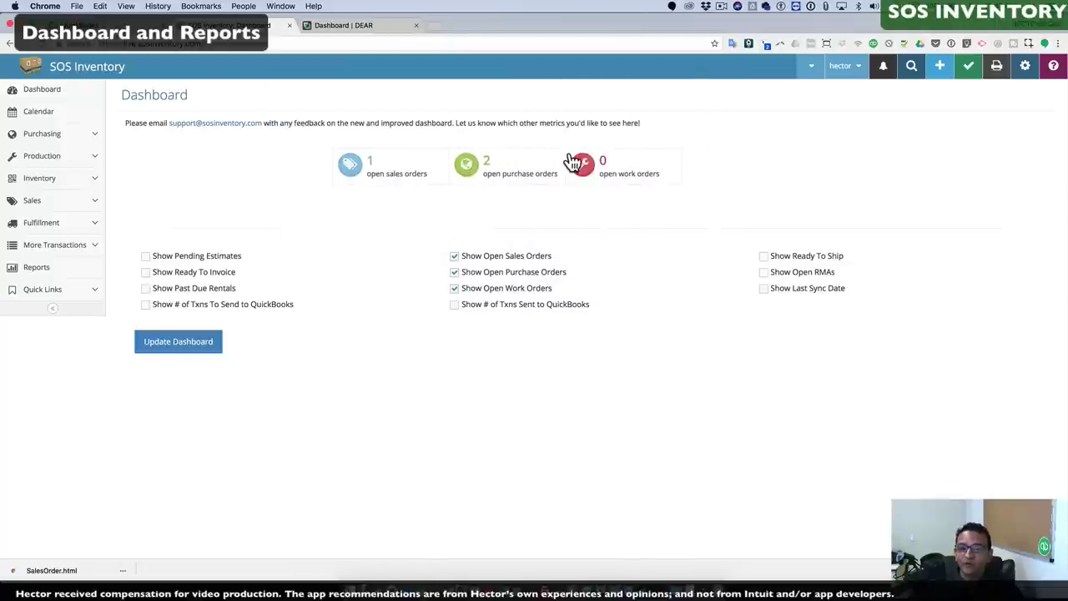
click(37, 268)
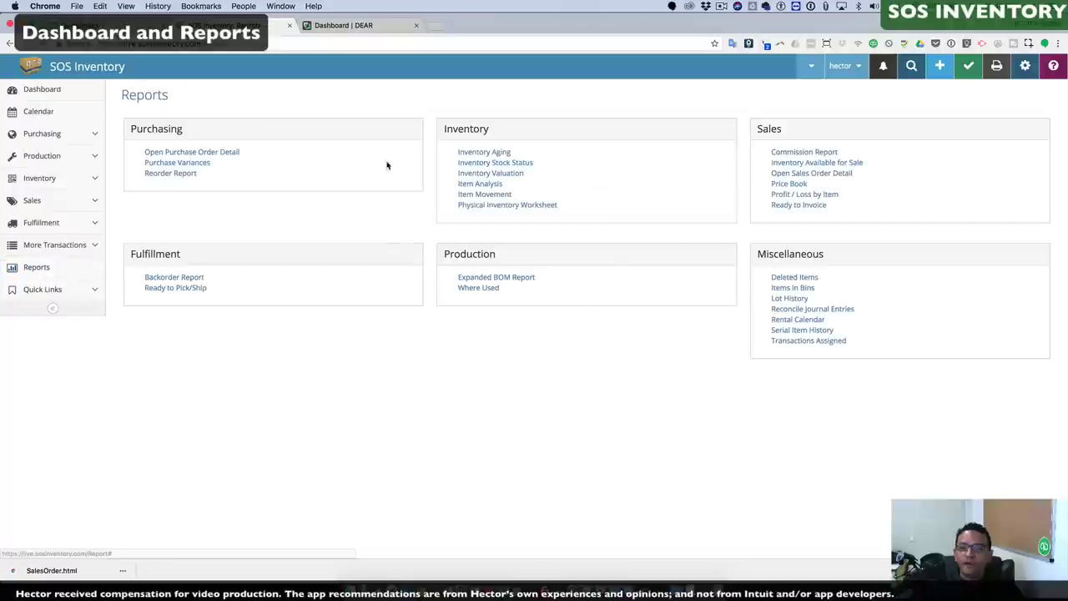
click(505, 173)
click(146, 197)
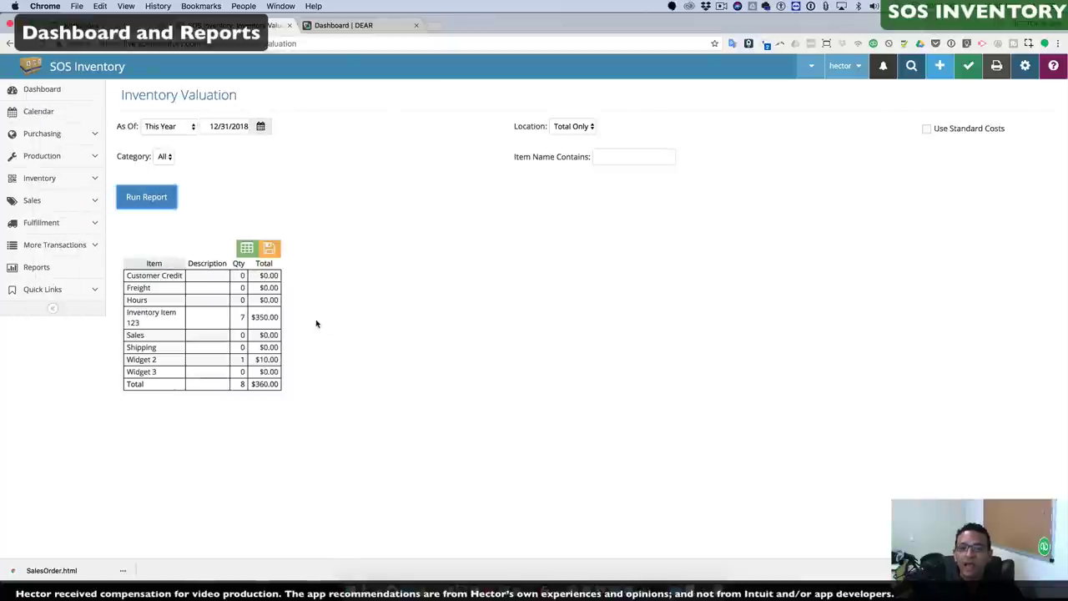
Step: Create an inventory adjustment setting the new quantity of Widget 3 to 3, and save and close it
click(58, 185)
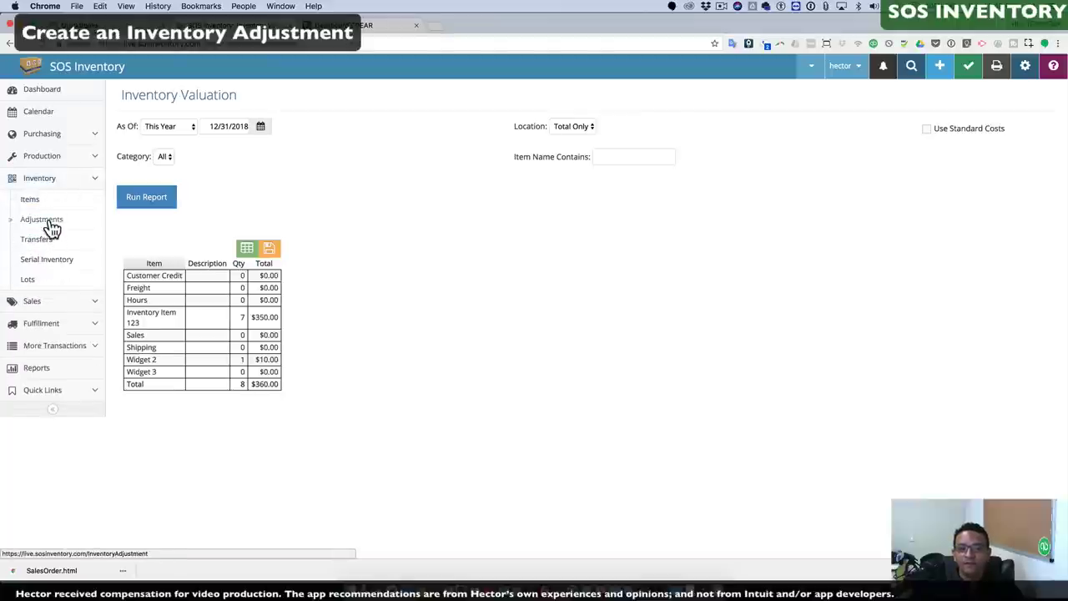
click(70, 223)
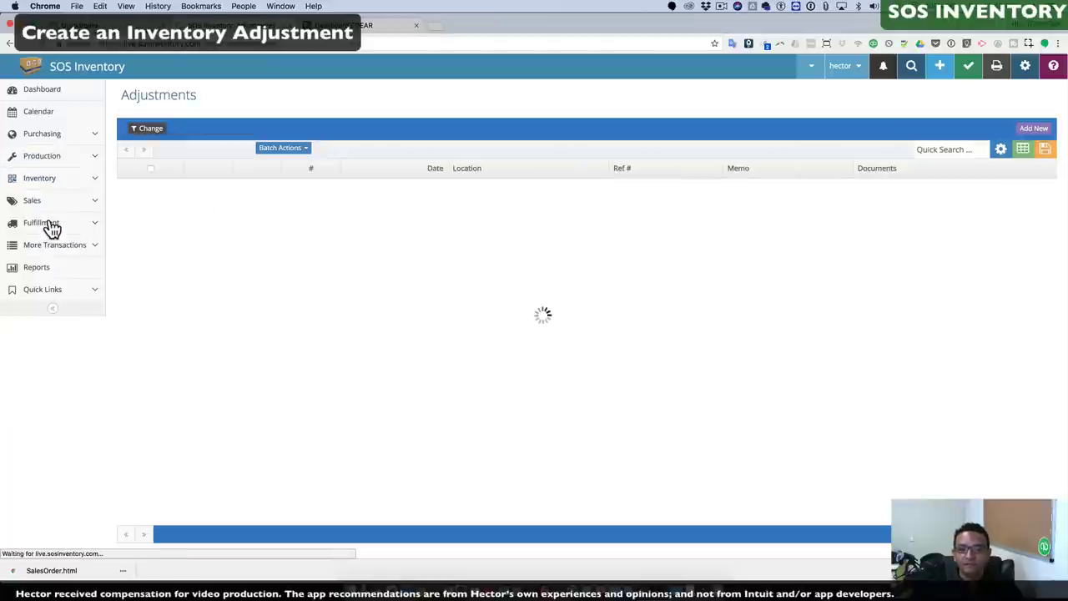
click(1030, 131)
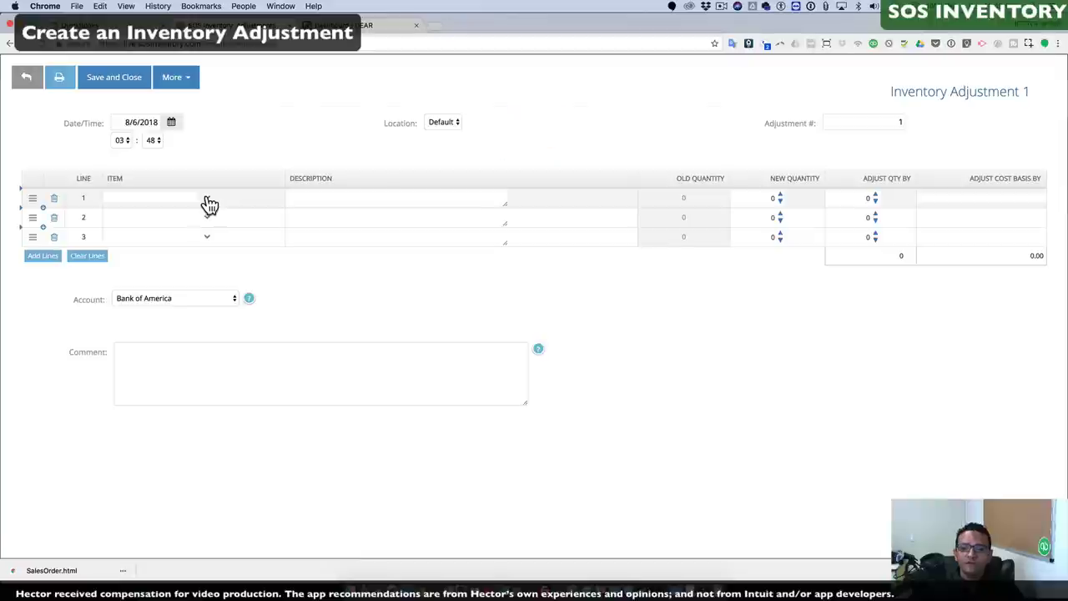
click(206, 201)
scroll(182, 274, down, 2)
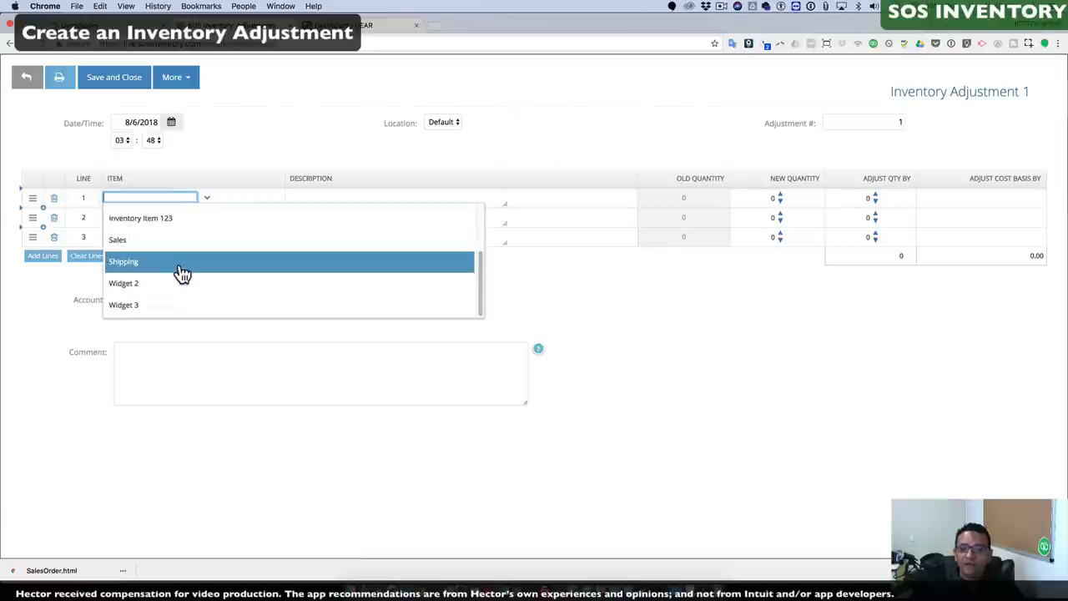
click(147, 305)
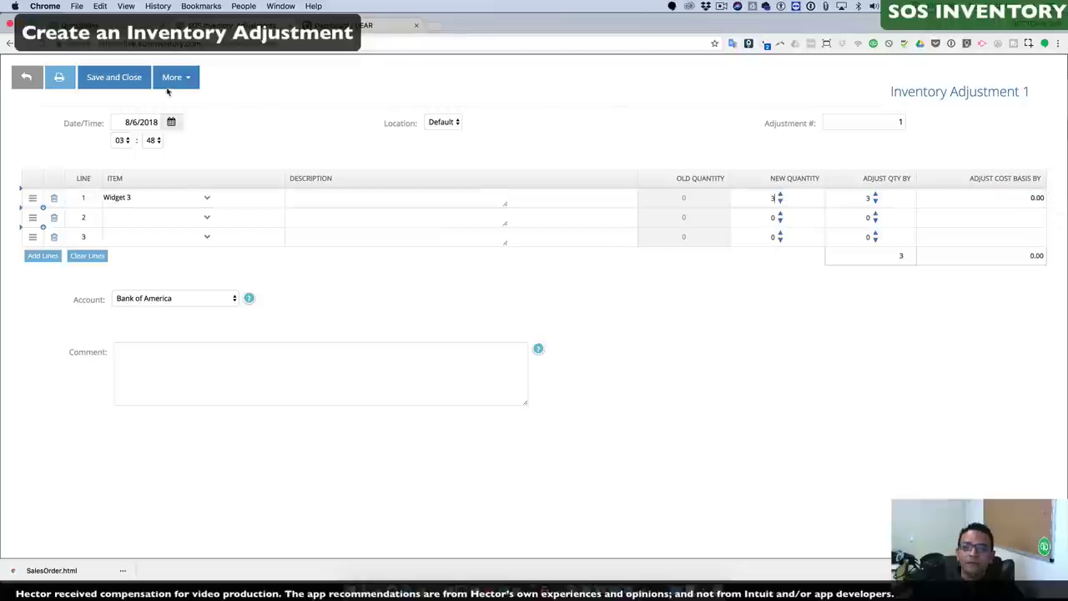
click(118, 84)
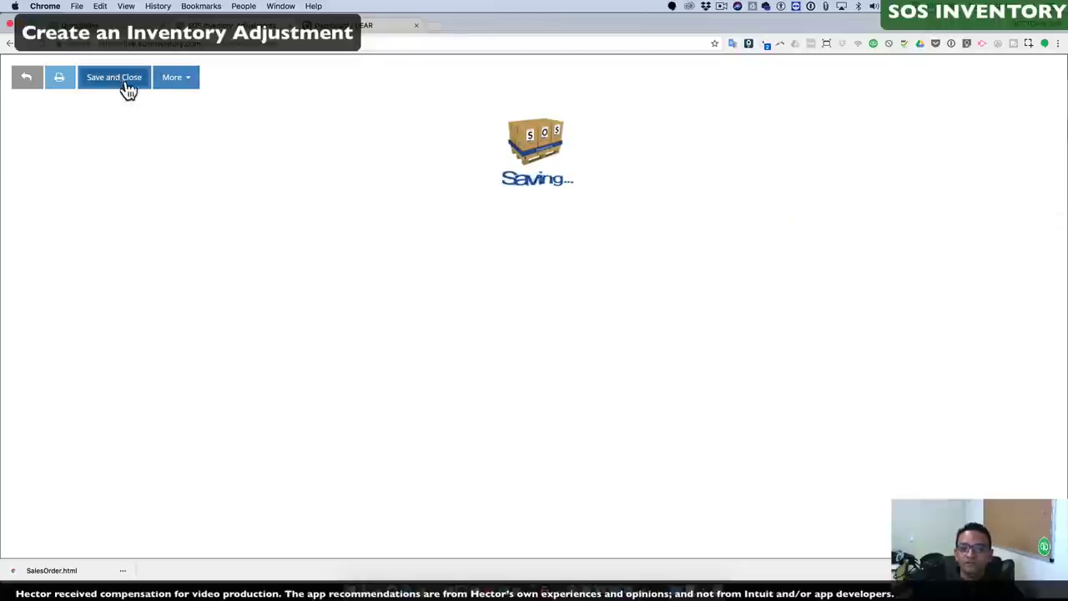
Step: Check stock quantities in the items list, and sync the data with QuickBooks Online
click(49, 189)
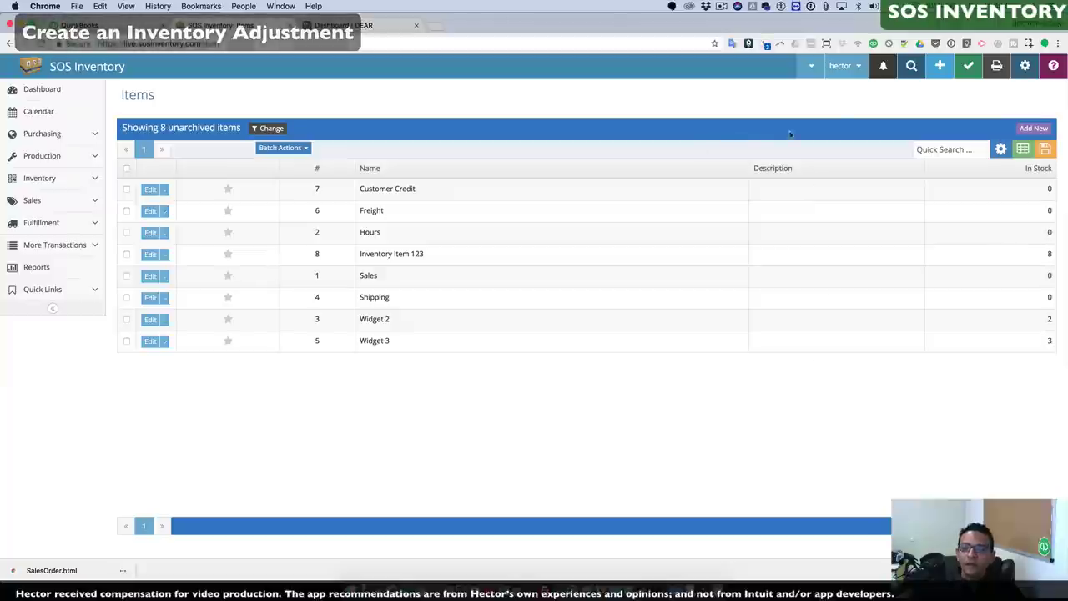
click(946, 91)
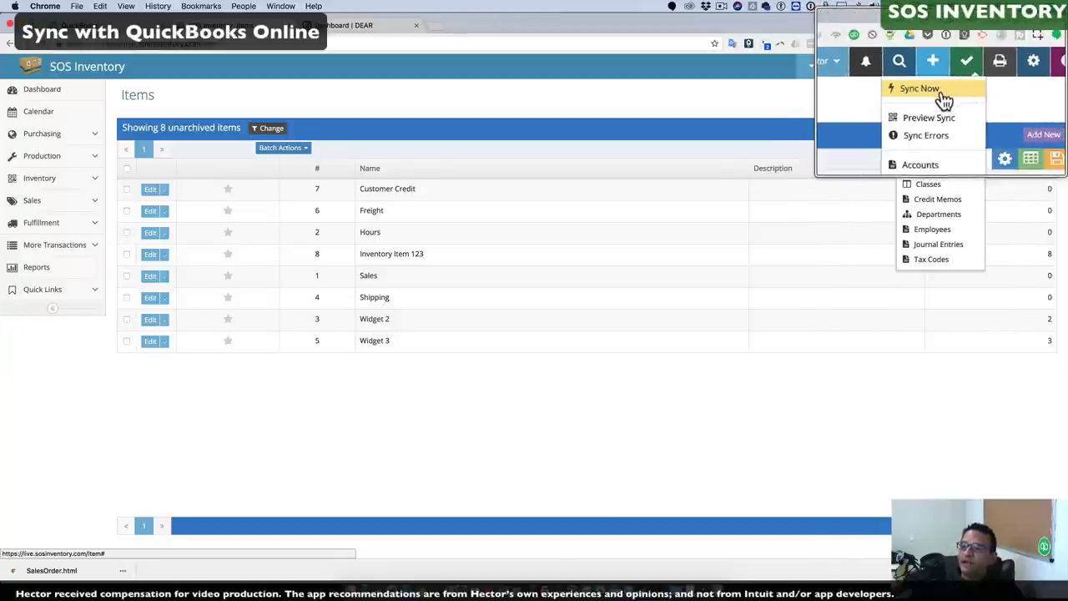
click(940, 94)
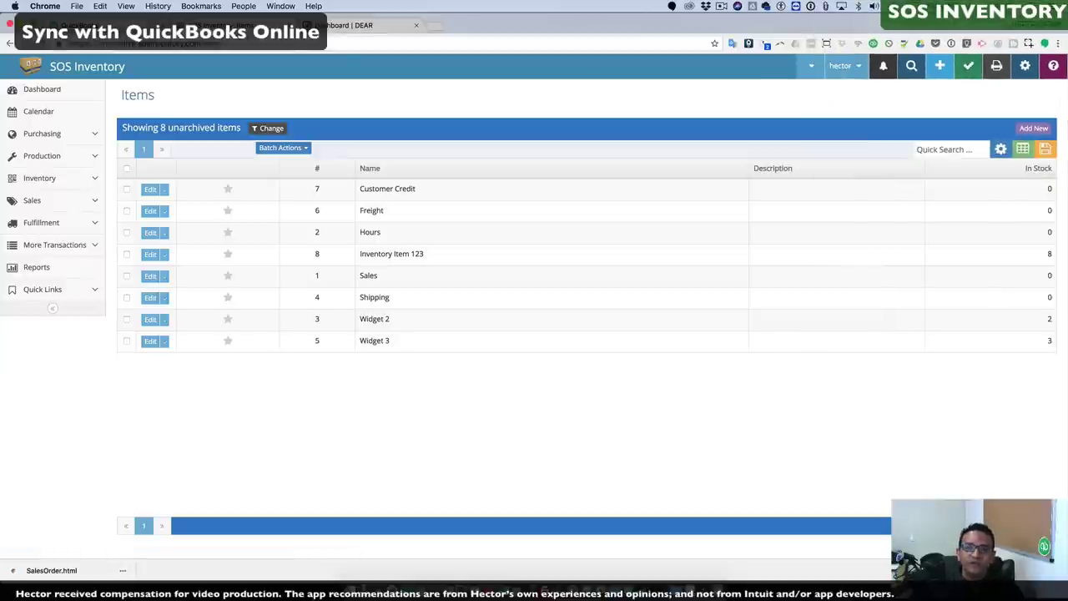
Step: Switch to QuickBooks Online and open Invoice No.1 from the recent transactions
key(ctrl+shift+Tab)
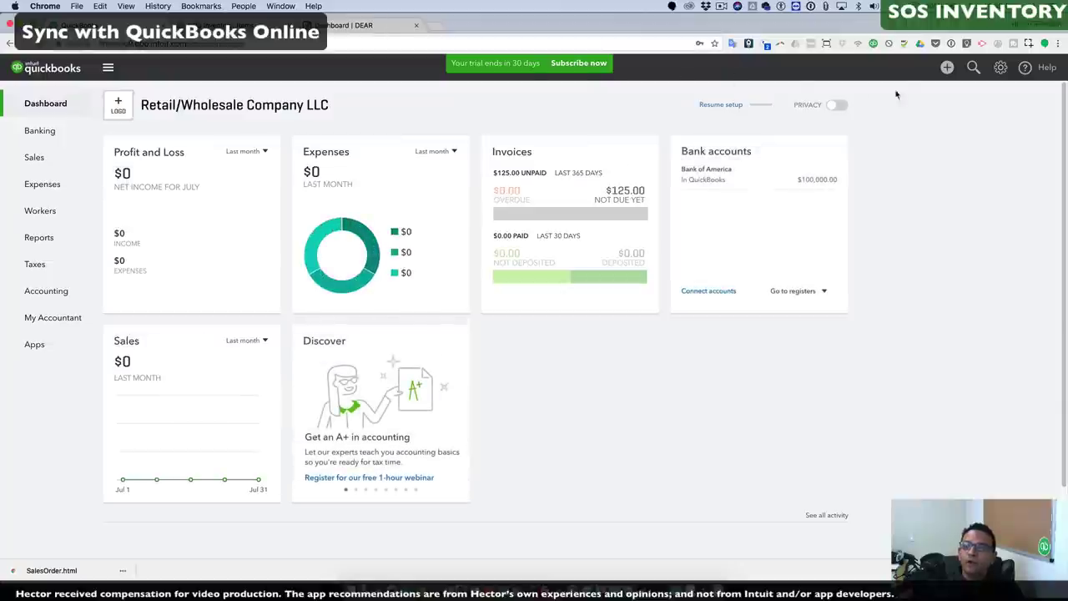
click(972, 69)
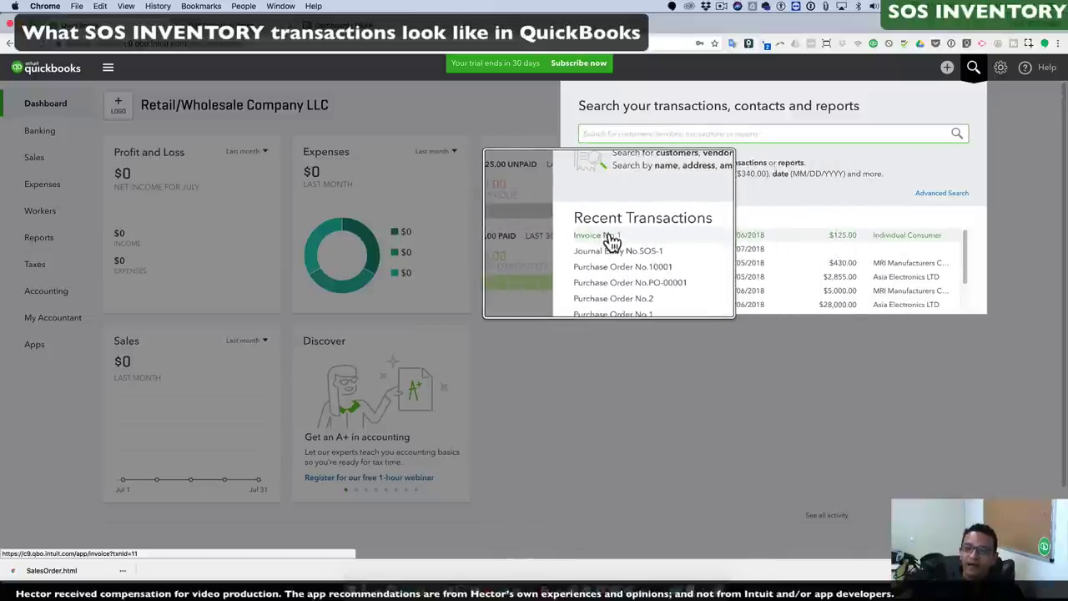
click(610, 238)
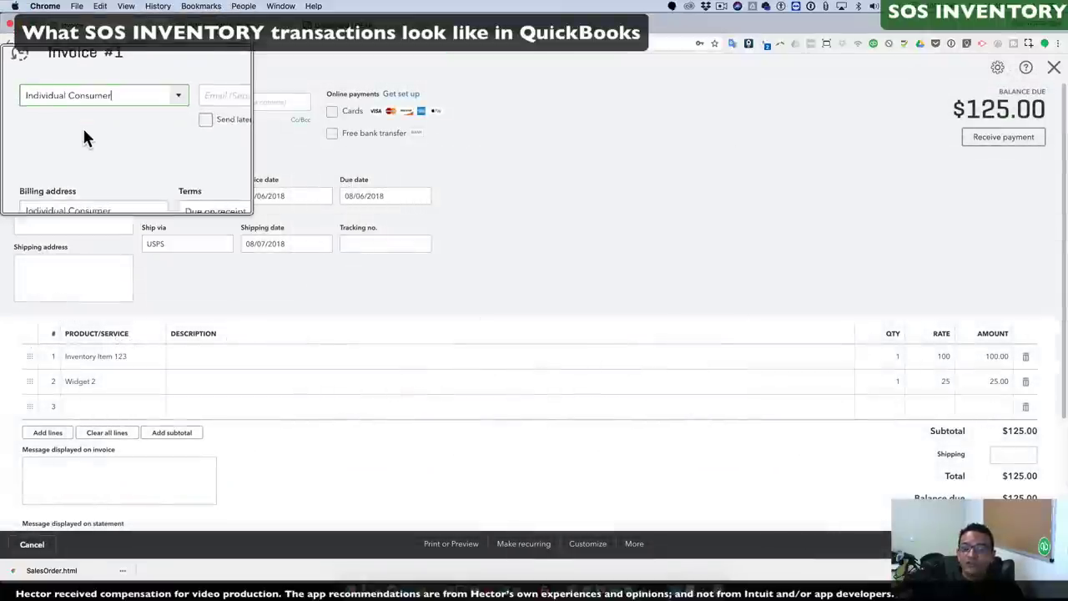
Step: Examine the invoice's shipping details and line items, and view the product choices for line 1
scroll(233, 257, down, 3)
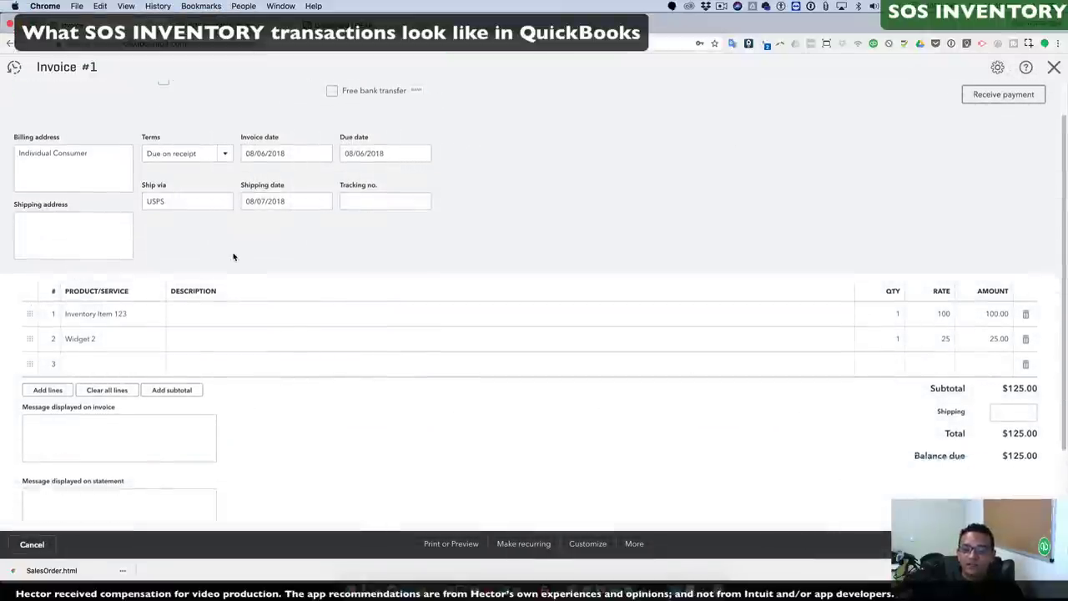
scroll(233, 257, up, 3)
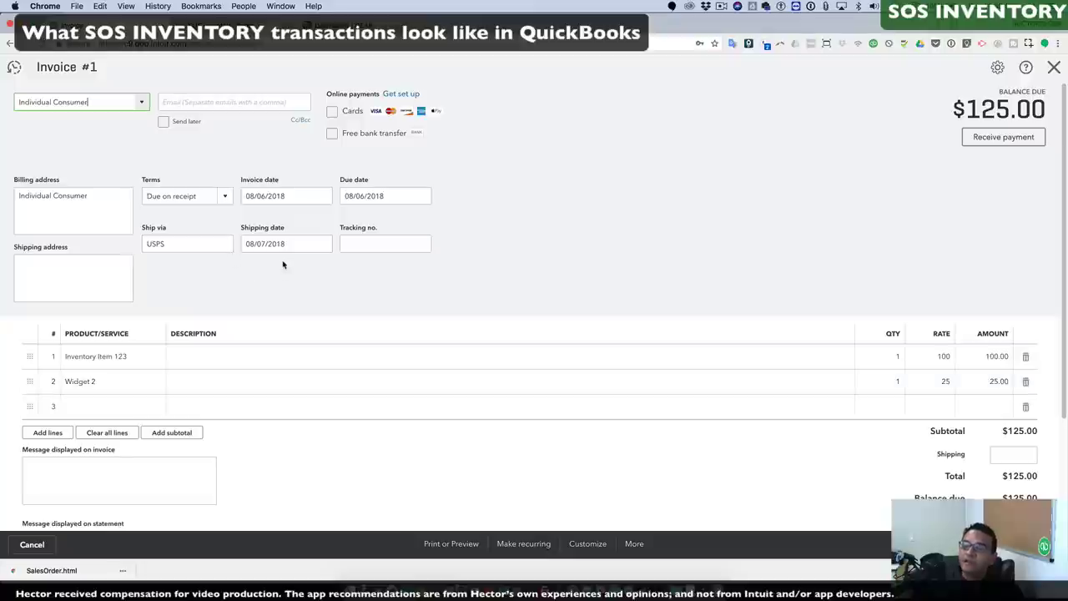
click(139, 356)
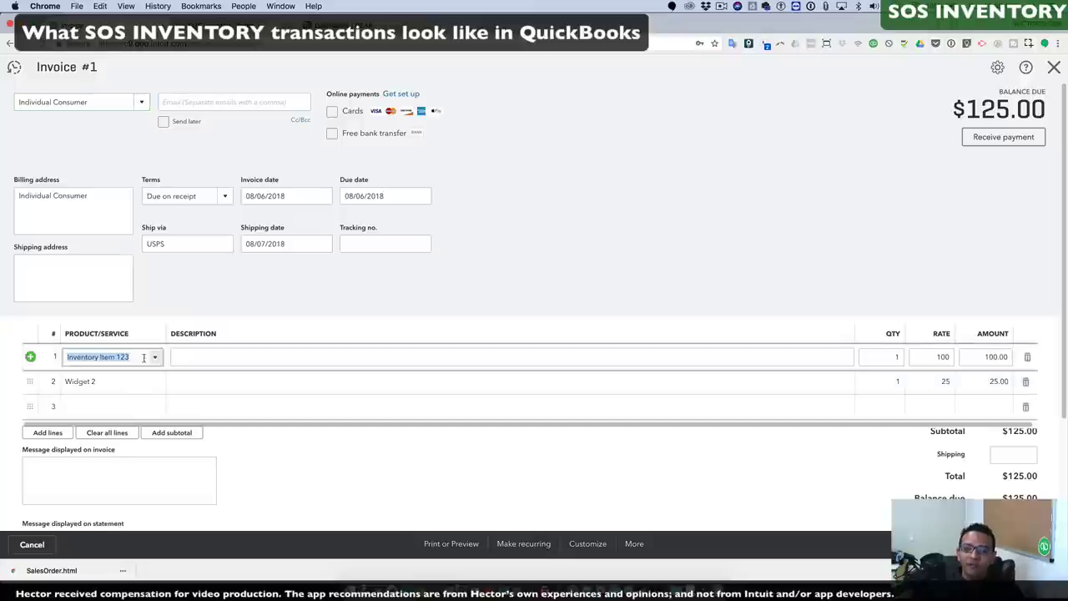
click(158, 360)
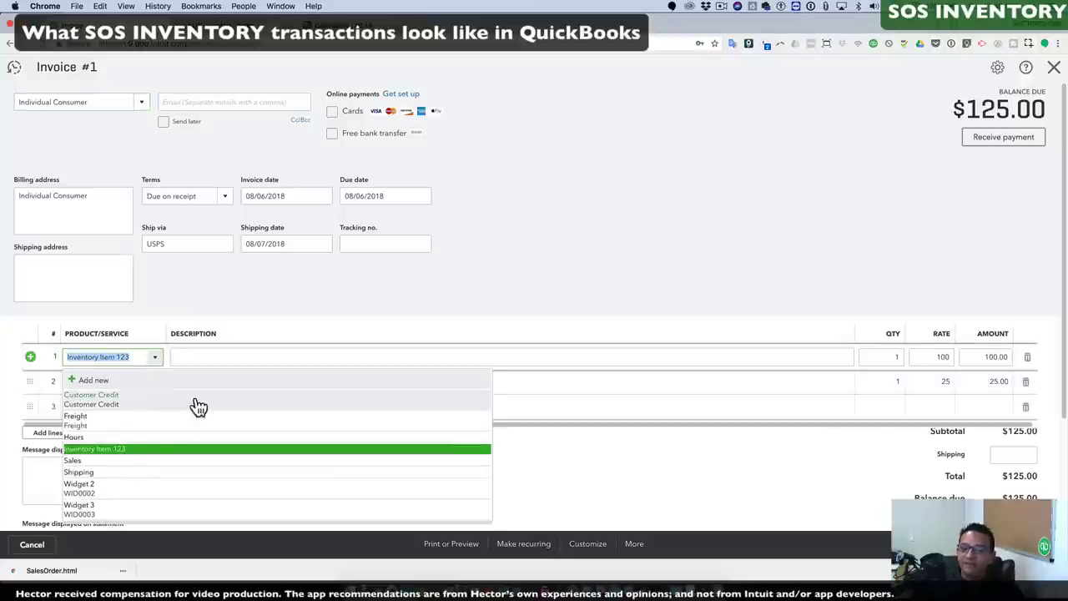
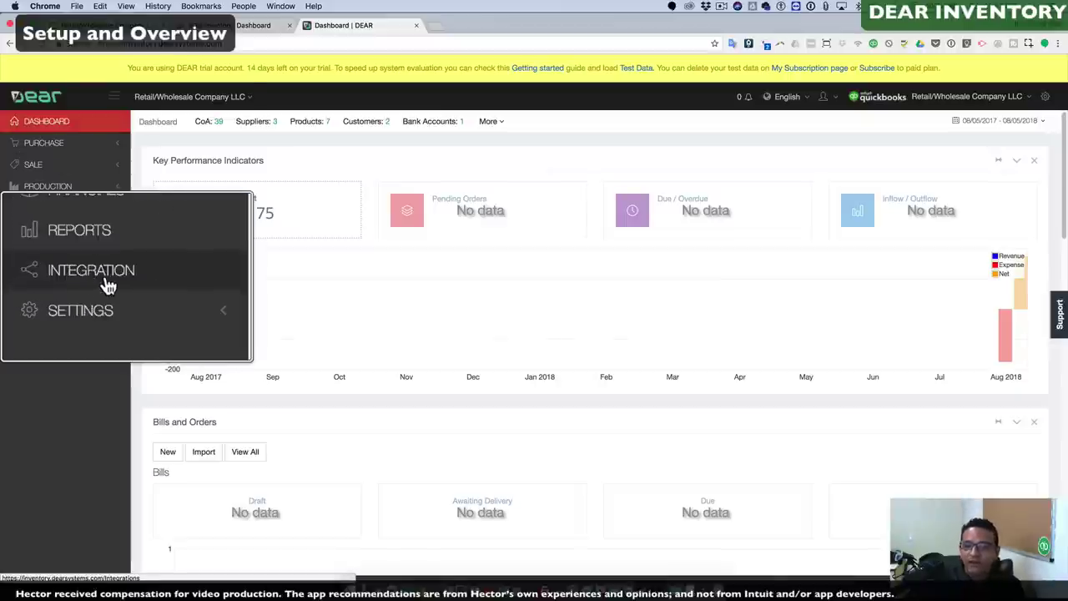
Step: Open the DEAR integrations page and examine the available eCommerce, shipping, point-of-sale and payment integrations
click(46, 274)
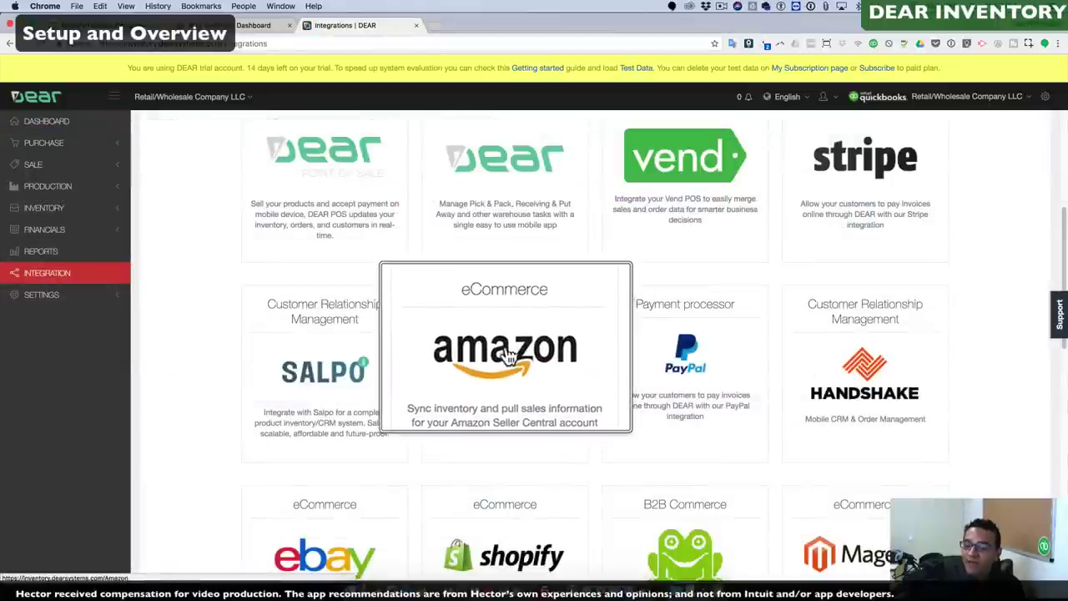
scroll(506, 357, down, 7)
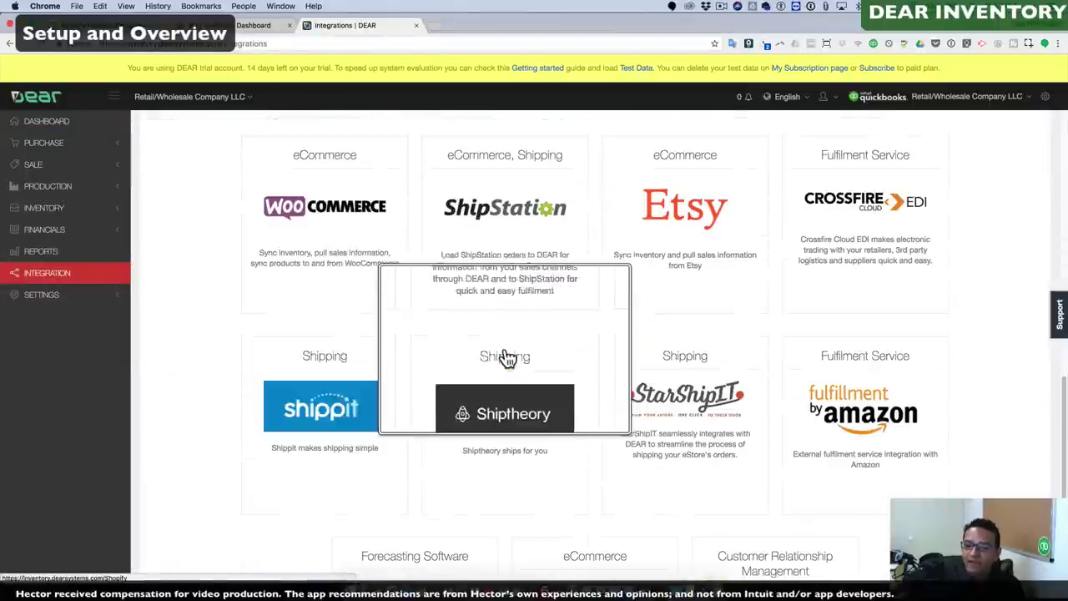
scroll(328, 196, up, 3)
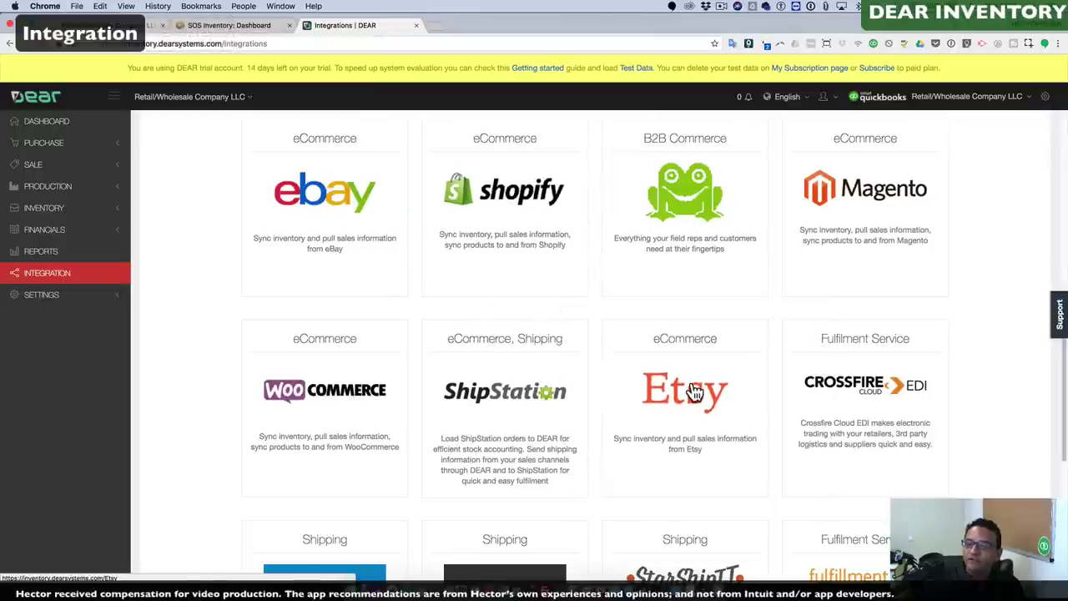
scroll(694, 391, up, 8)
scroll(695, 391, down, 2)
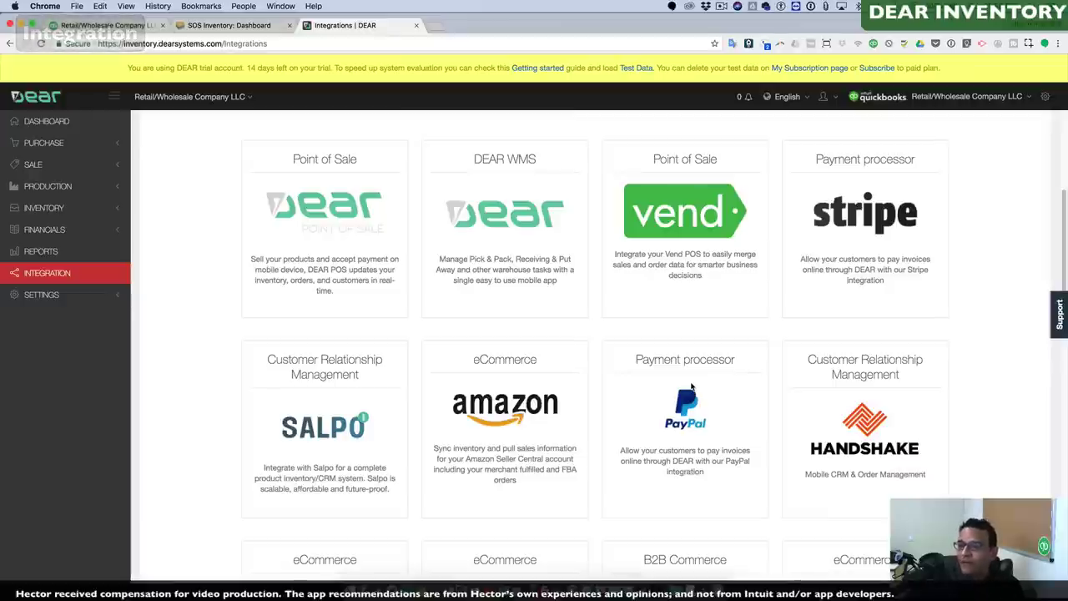
Step: Start a new simple purchase for supplier Asia Electronics LTD and set its input method to Stock First
click(74, 125)
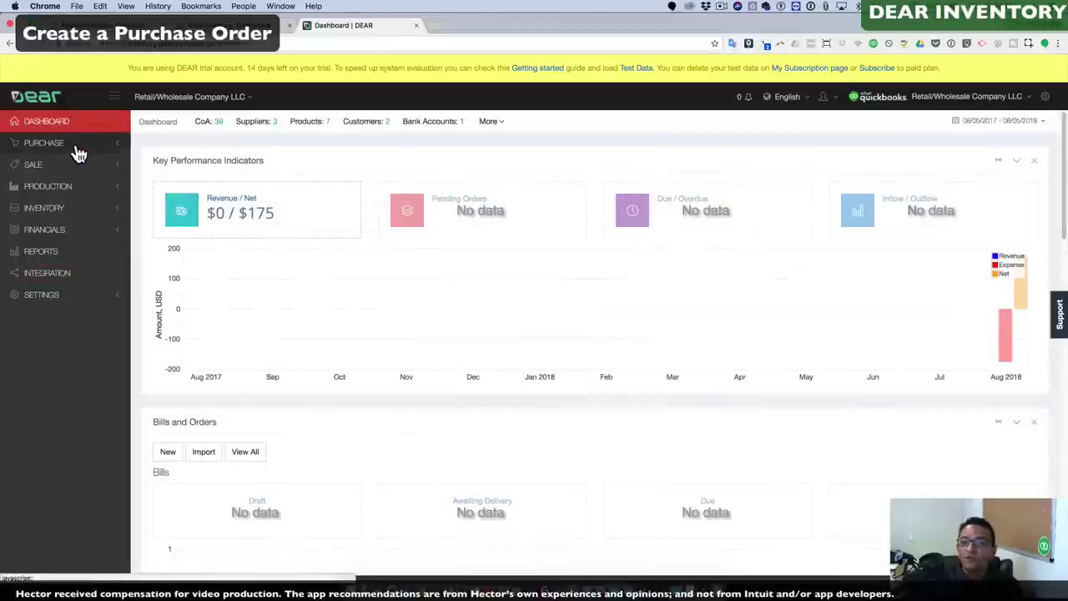
click(71, 147)
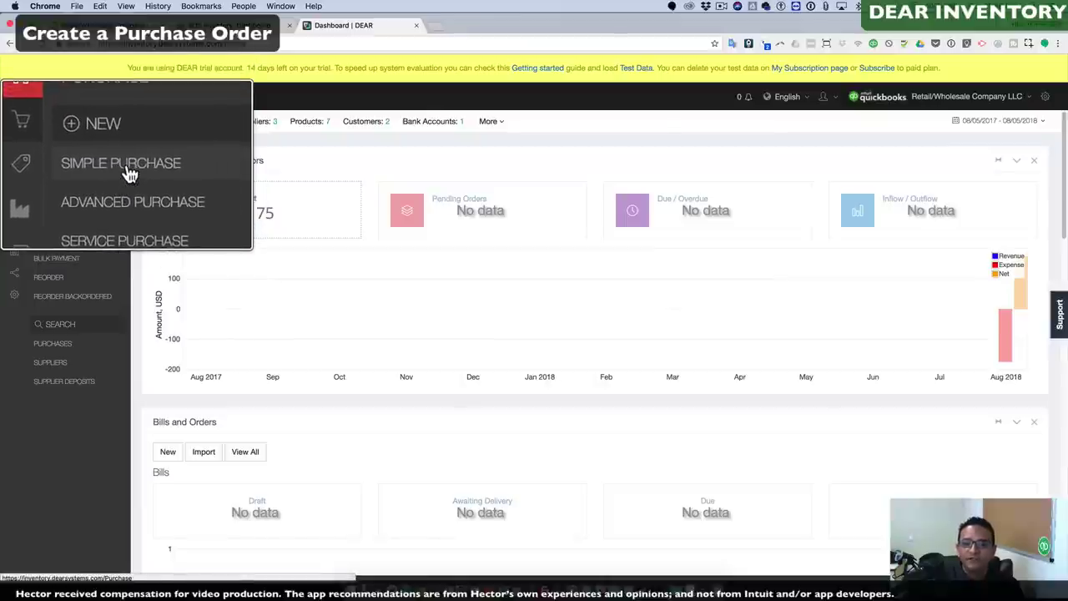
click(67, 167)
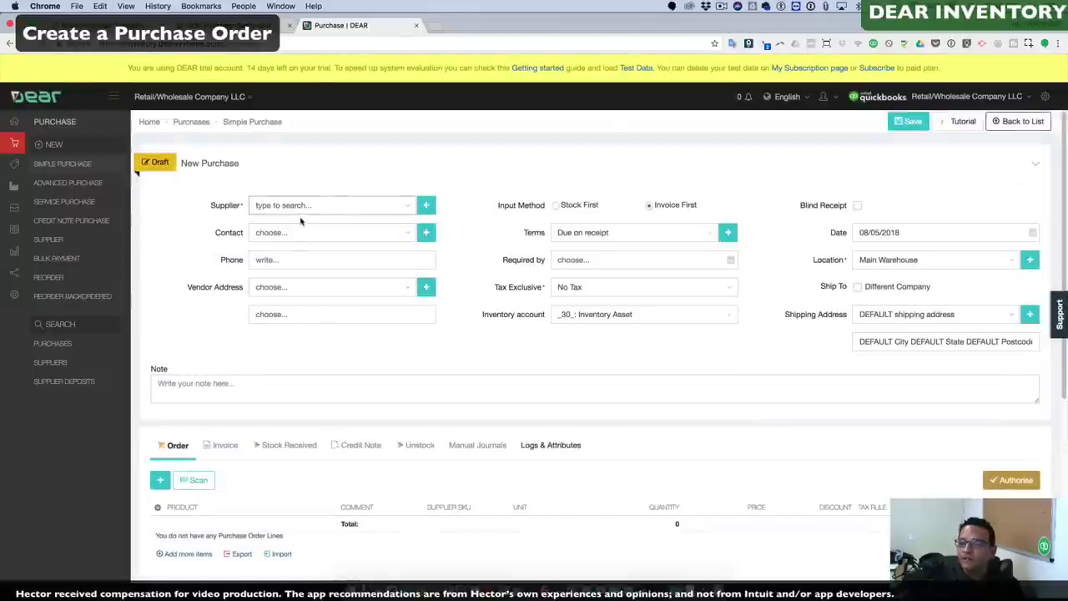
click(409, 208)
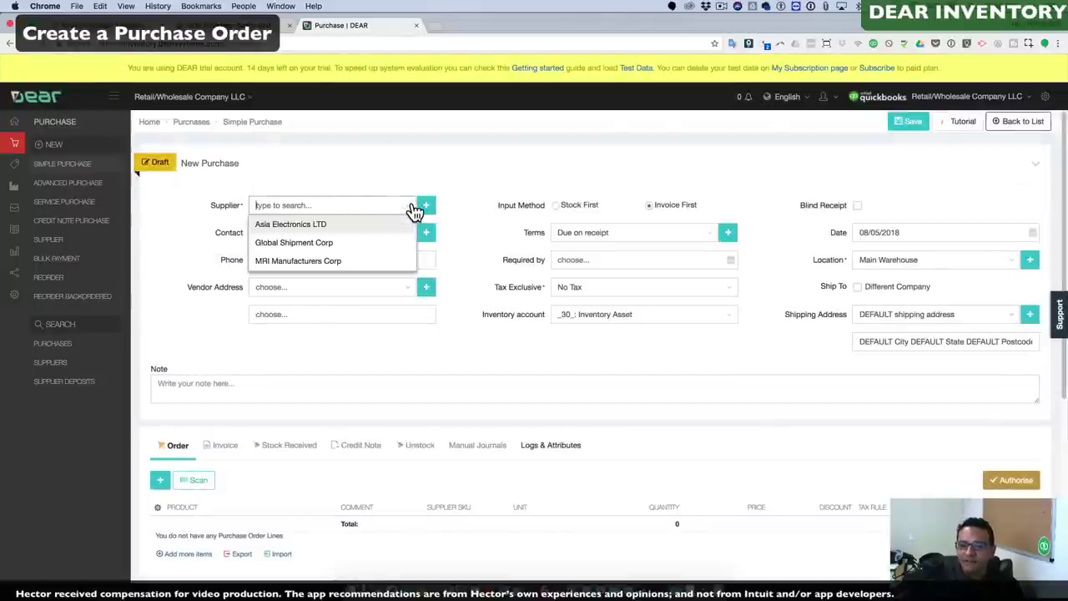
click(297, 224)
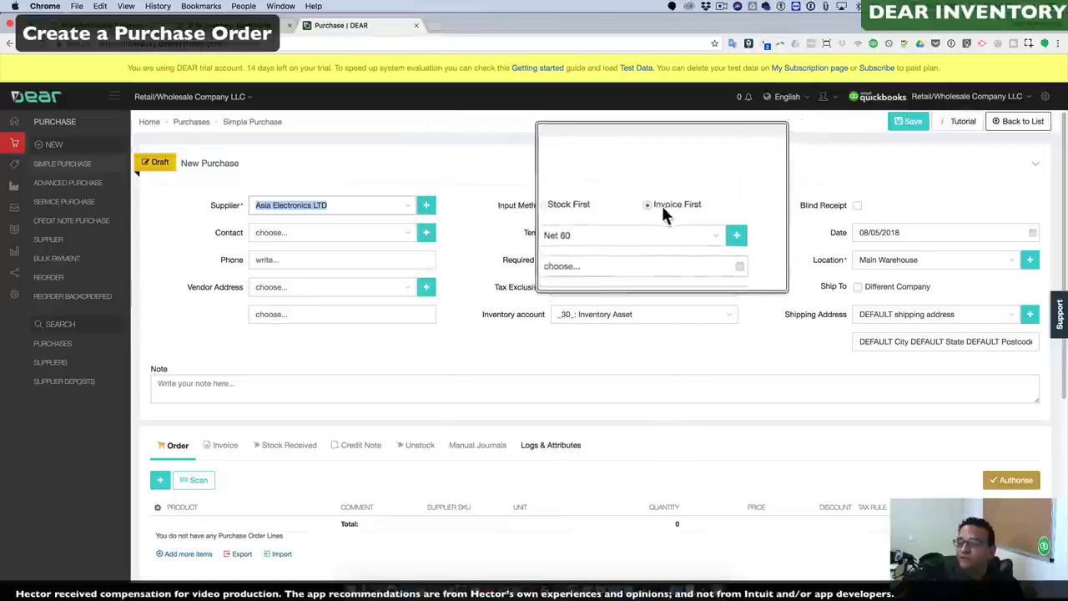
click(555, 206)
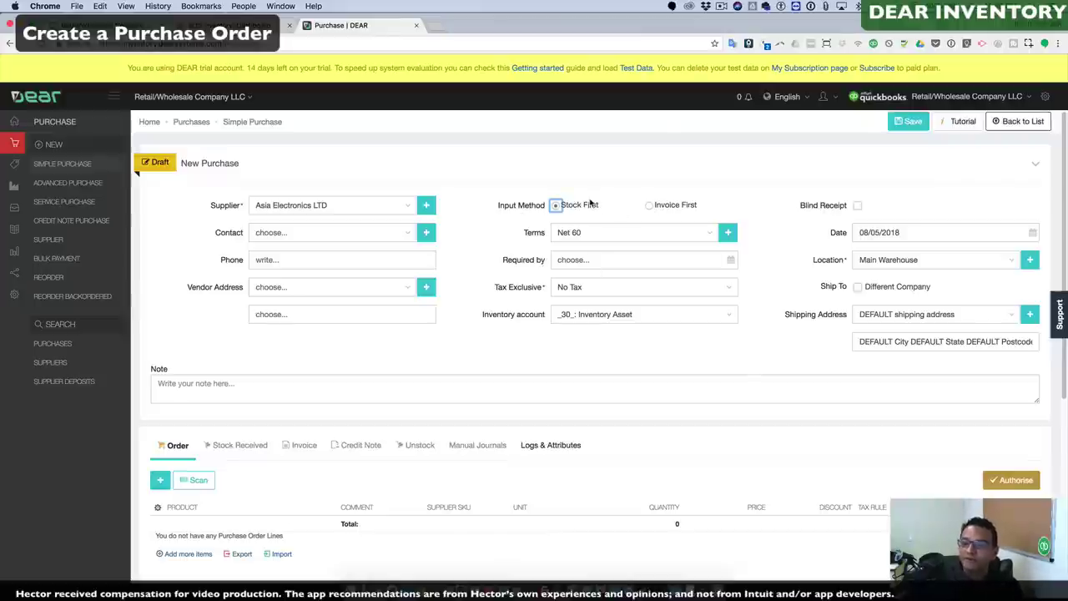
Step: Add order lines for WID0003: Widget 3 with quantity 100 and WID0002: Widget 2 with quantity 2
scroll(620, 334, down, 3)
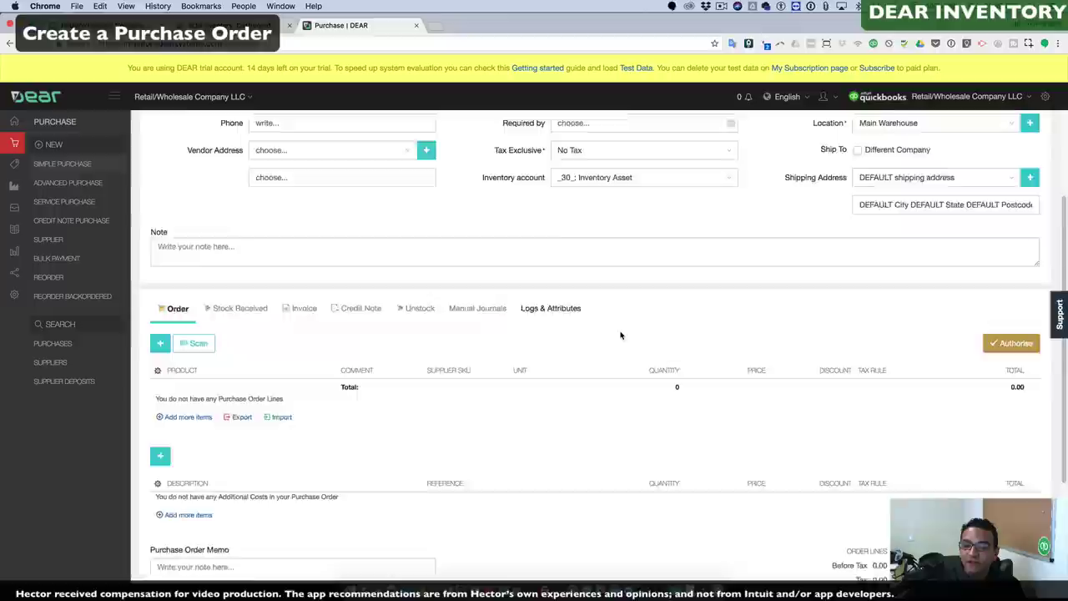
scroll(620, 335, down, 2)
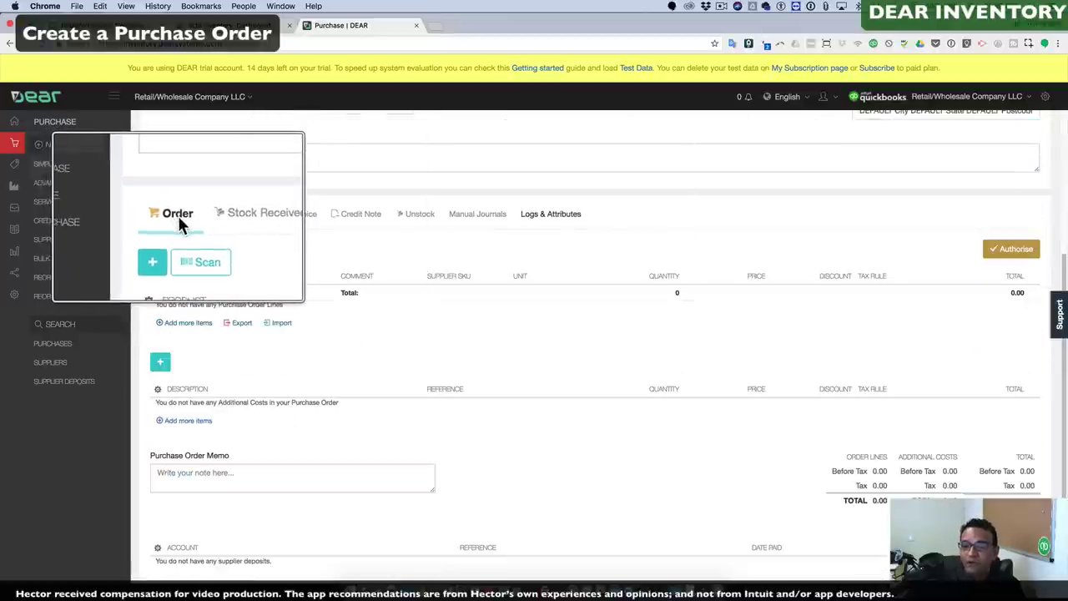
scroll(178, 215, up, 1)
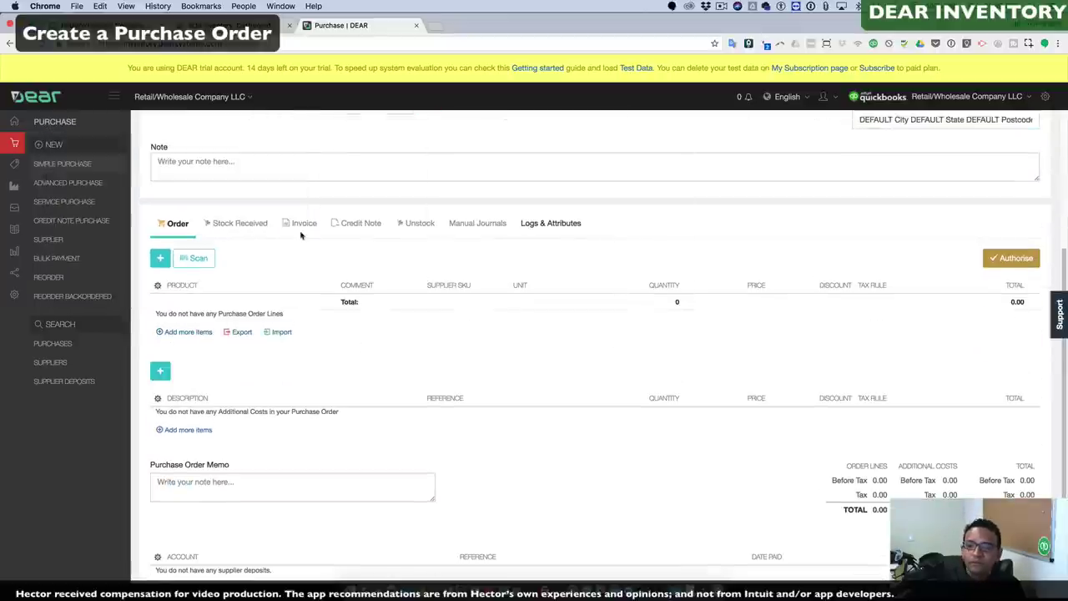
click(161, 260)
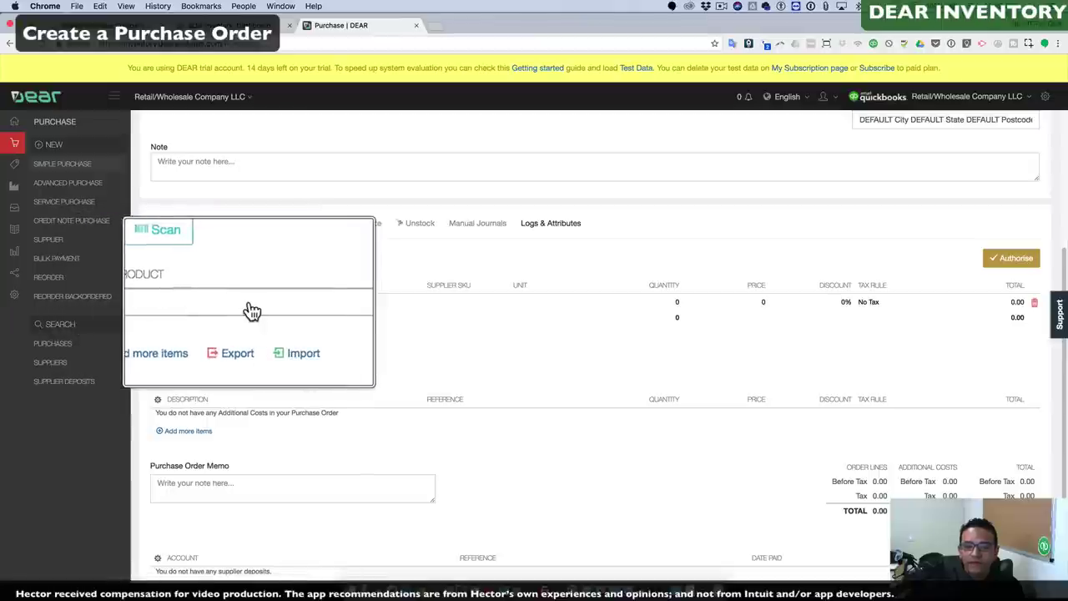
click(328, 307)
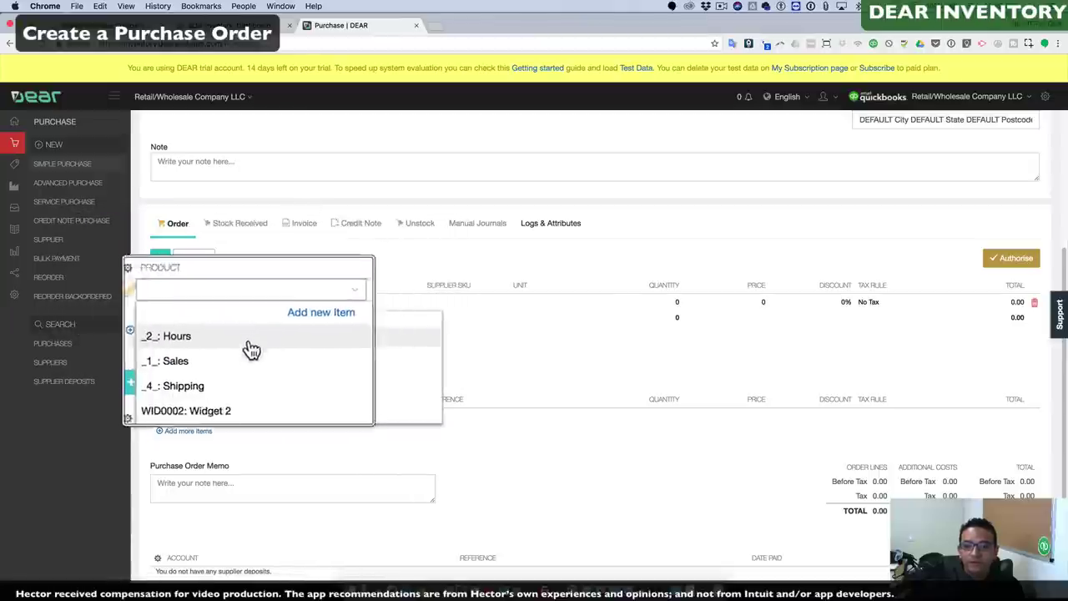
click(241, 420)
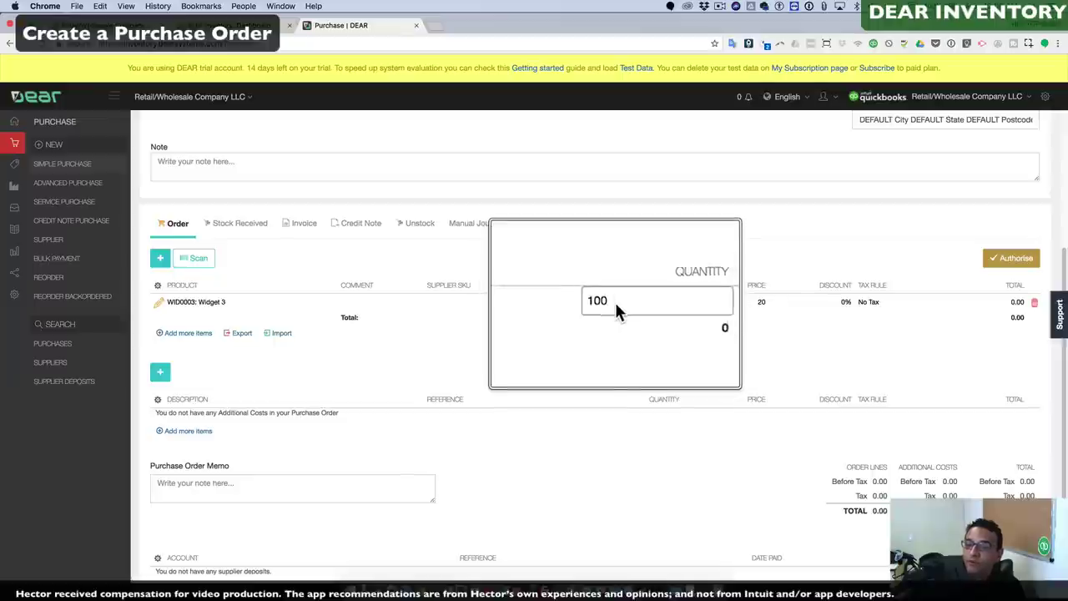
key(Tab)
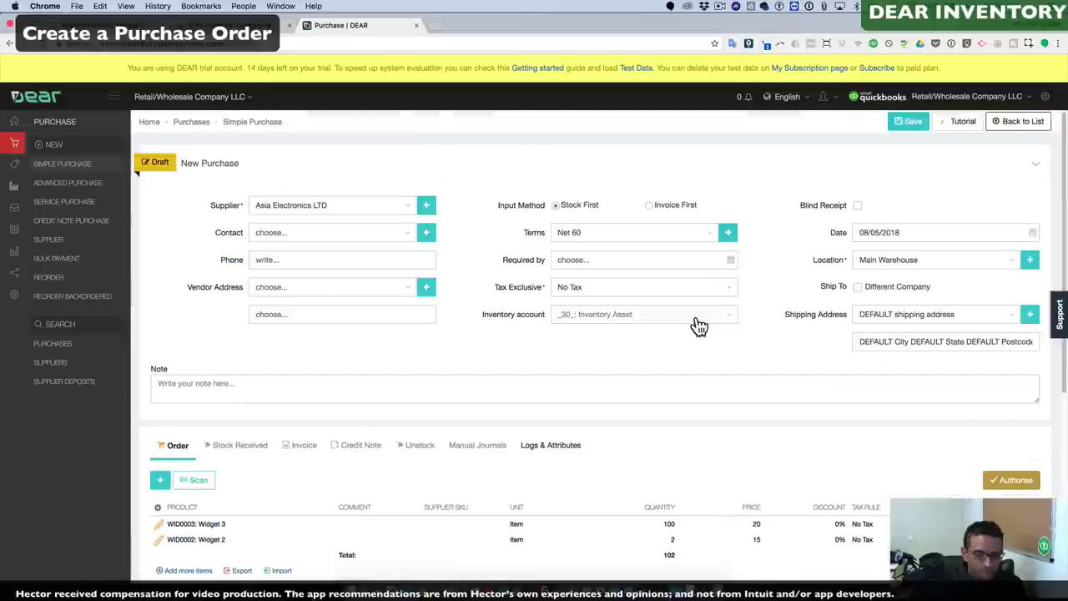
Step: Delete the Widget 3 and Widget 2 lines from the purchase order
scroll(376, 434, down, 3)
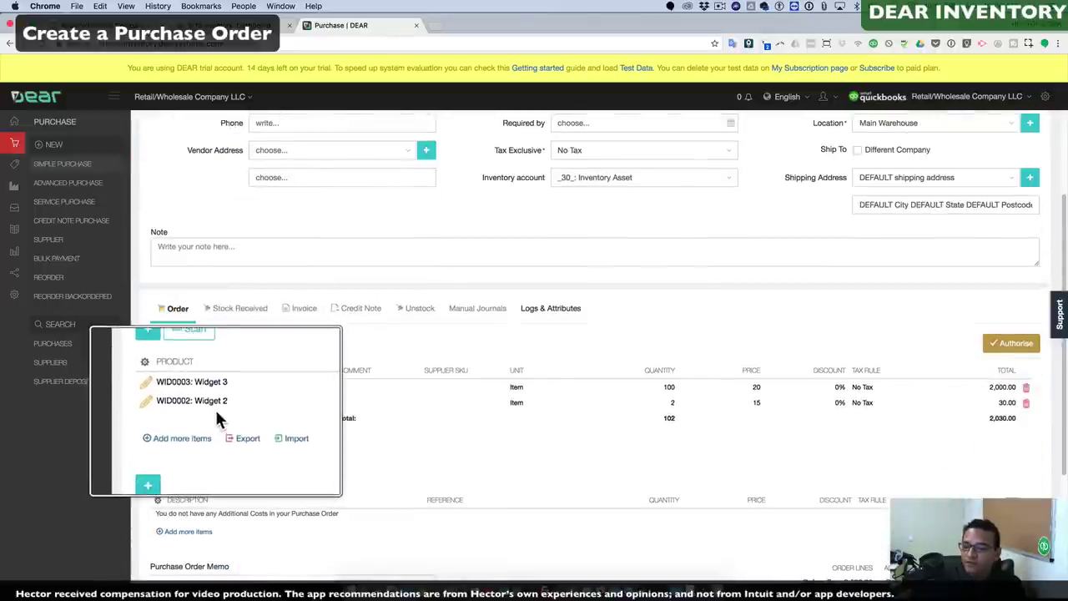
scroll(516, 427, up, 2)
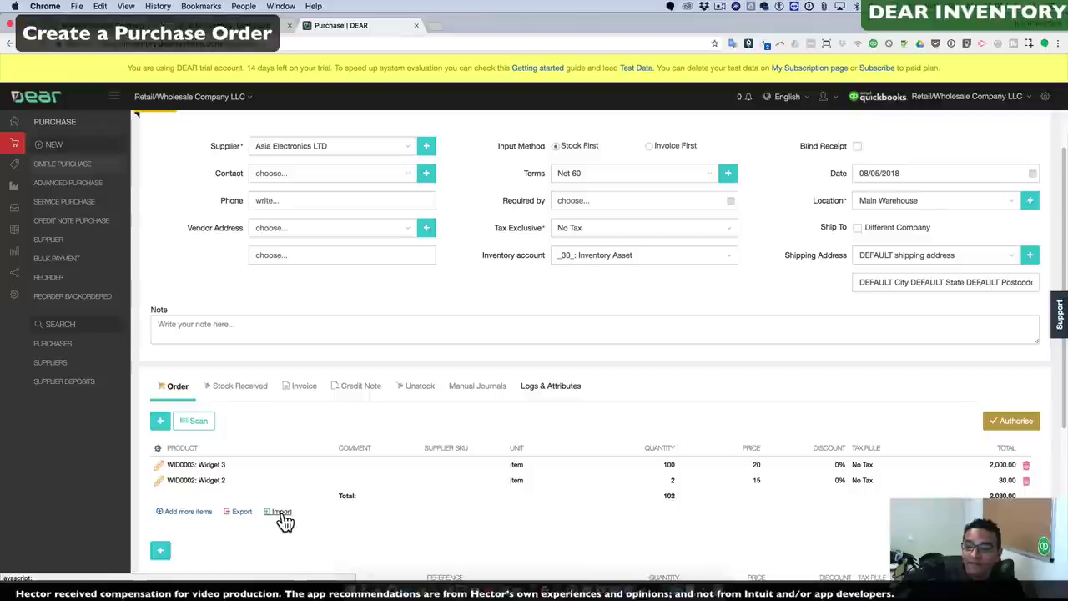
click(1029, 468)
click(1040, 469)
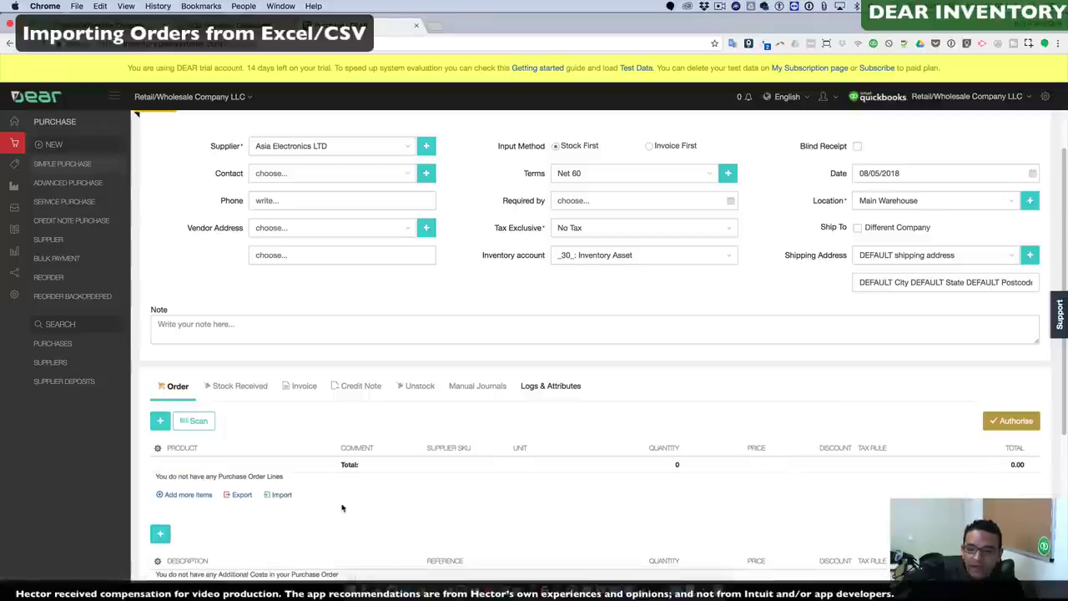
Step: Import the order lines from the BulkUpdatePurchaseOrderLines CSV file on the Desktop, previewing its contents before uploading and saving
click(280, 499)
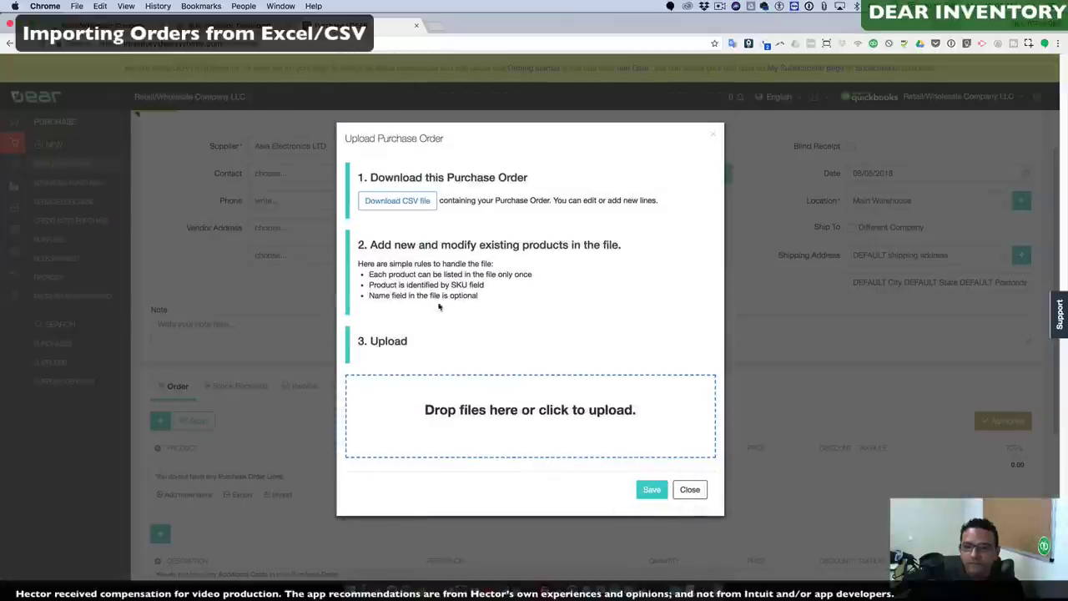
click(556, 405)
right_click(465, 94)
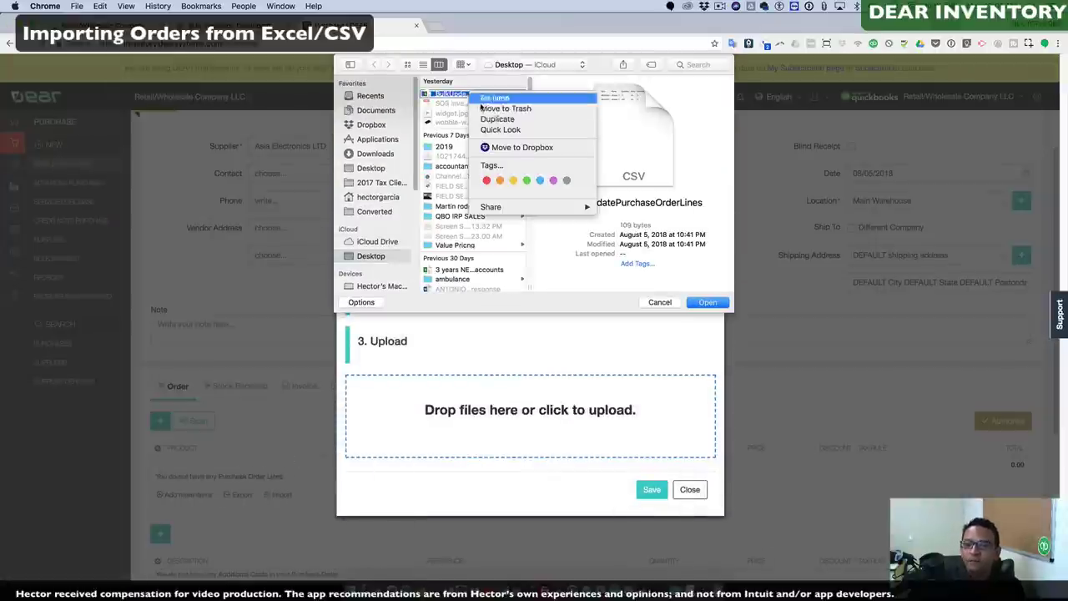
key(Escape)
key(space)
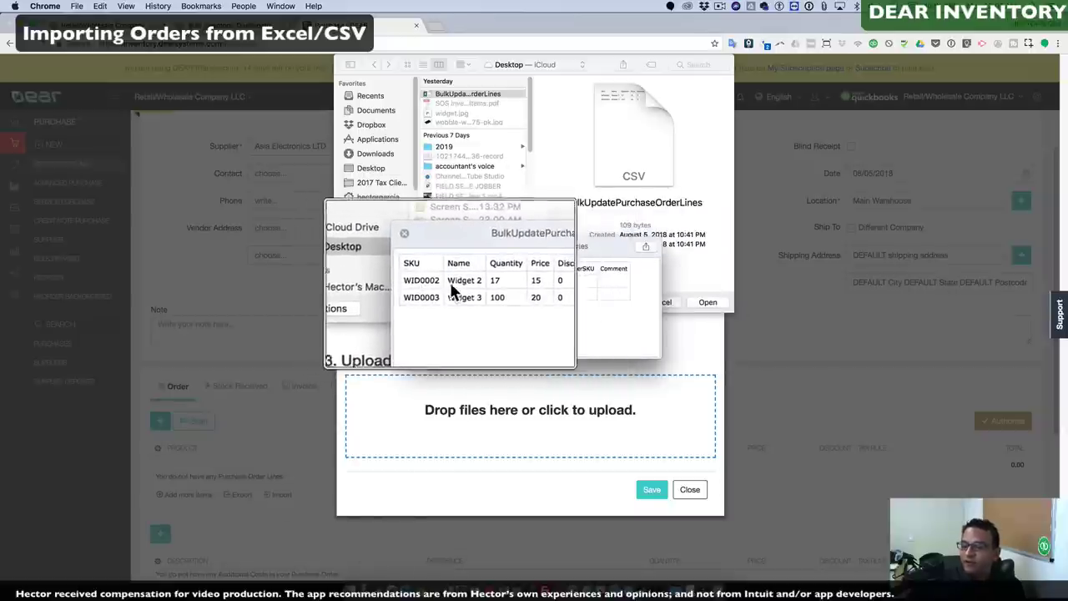
click(419, 249)
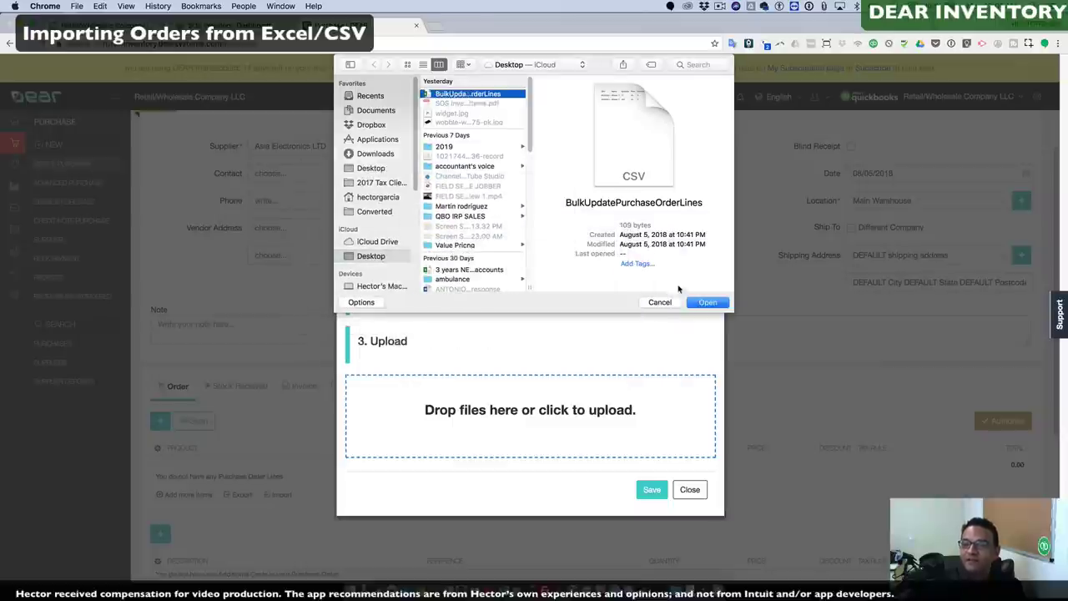
click(707, 301)
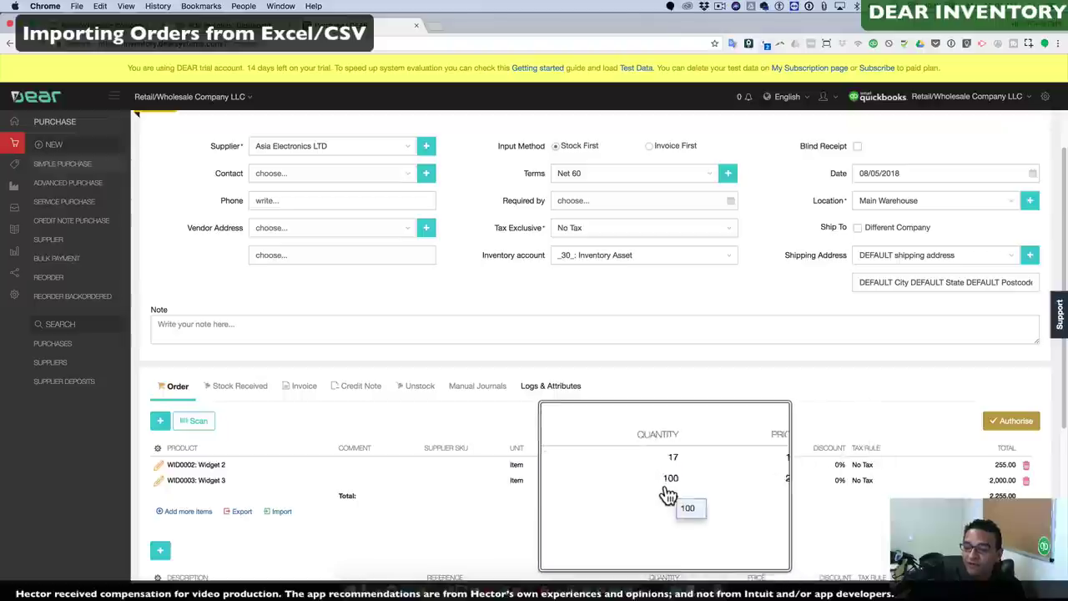
Step: Review the imported Widget 2 and Widget 3 lines and authorise the purchase order
scroll(596, 405, down, 1)
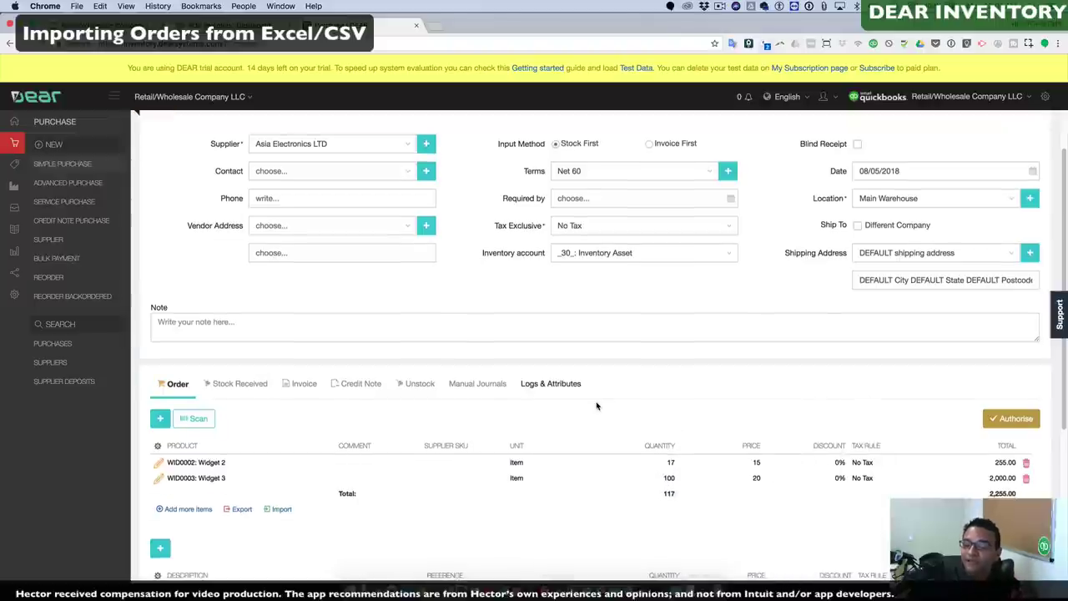
scroll(633, 411, up, 1)
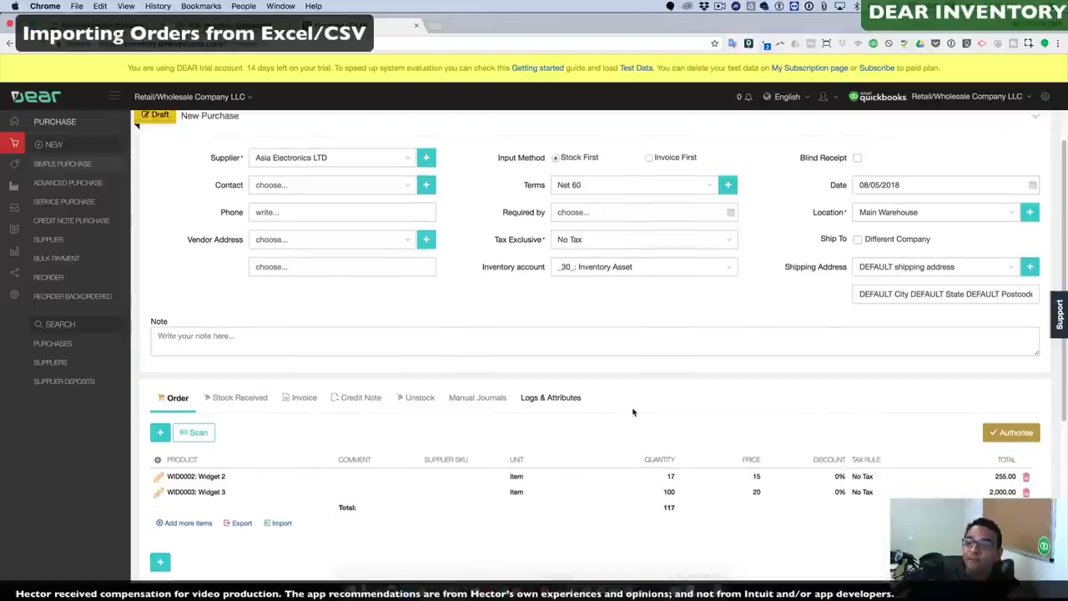
scroll(584, 376, down, 3)
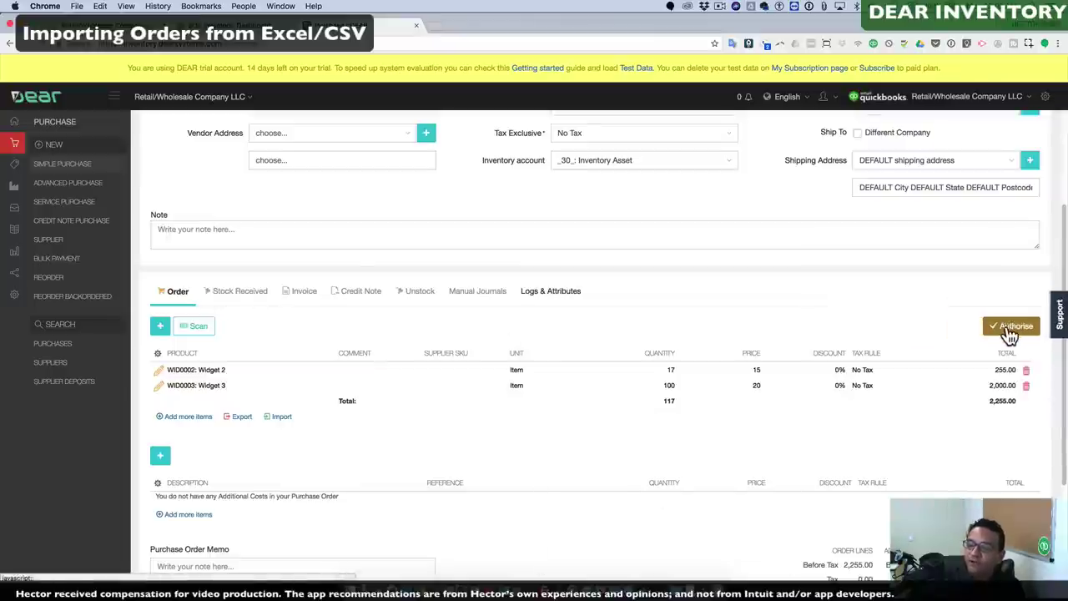
click(1007, 329)
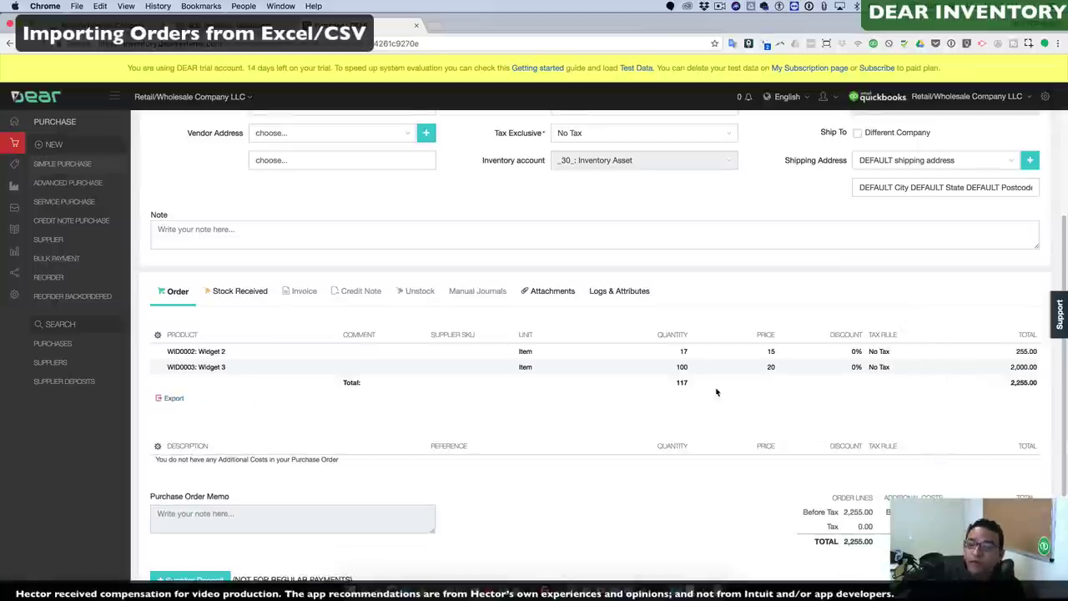
Step: View the e-mail and print document options for the authorised purchase order
scroll(681, 392, up, 3)
click(371, 199)
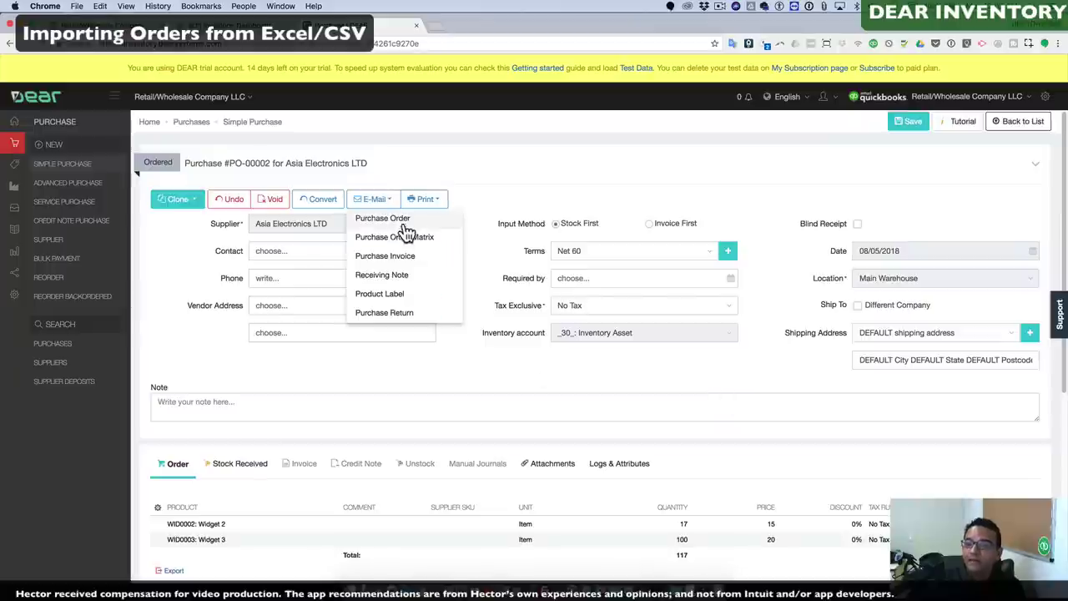
click(427, 201)
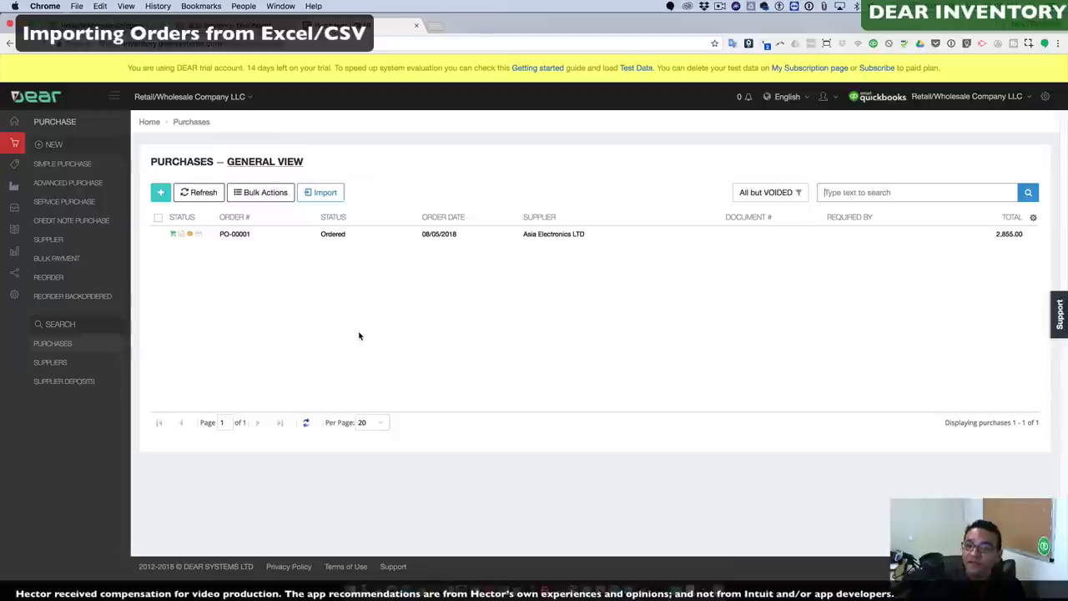
Step: Create a supplier deposit on the Asia Electronics LTD purchase order, paid from Bank of America on 08/05/2018
click(238, 236)
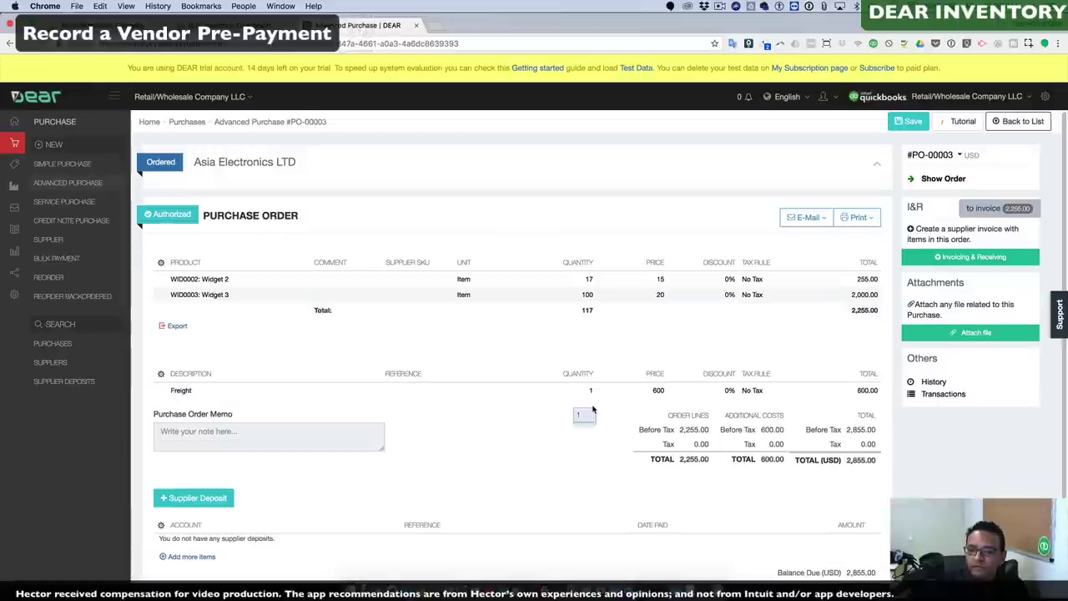
scroll(594, 409, down, 2)
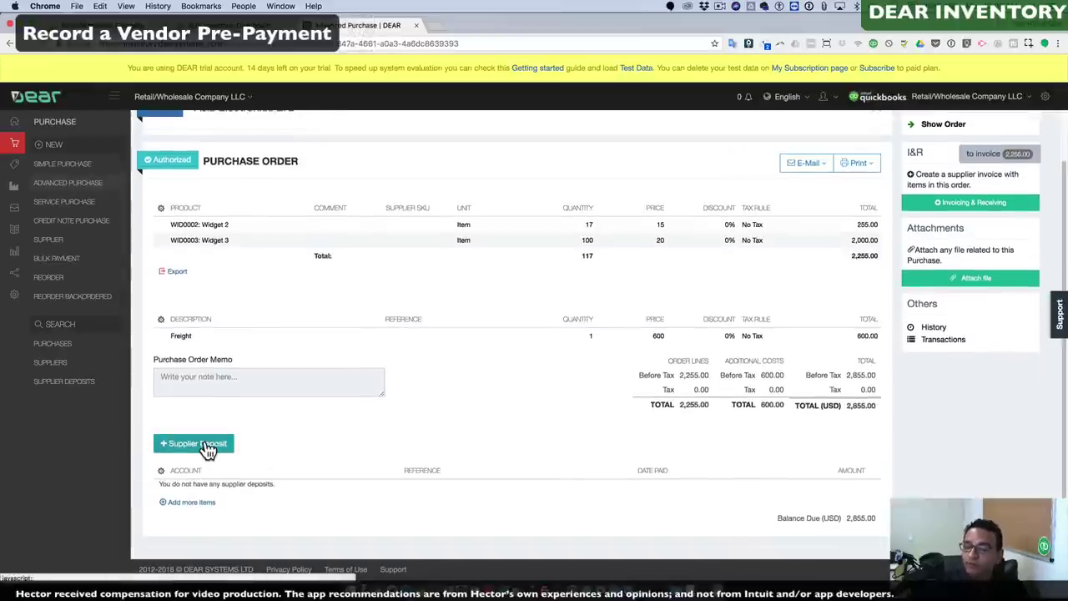
click(208, 448)
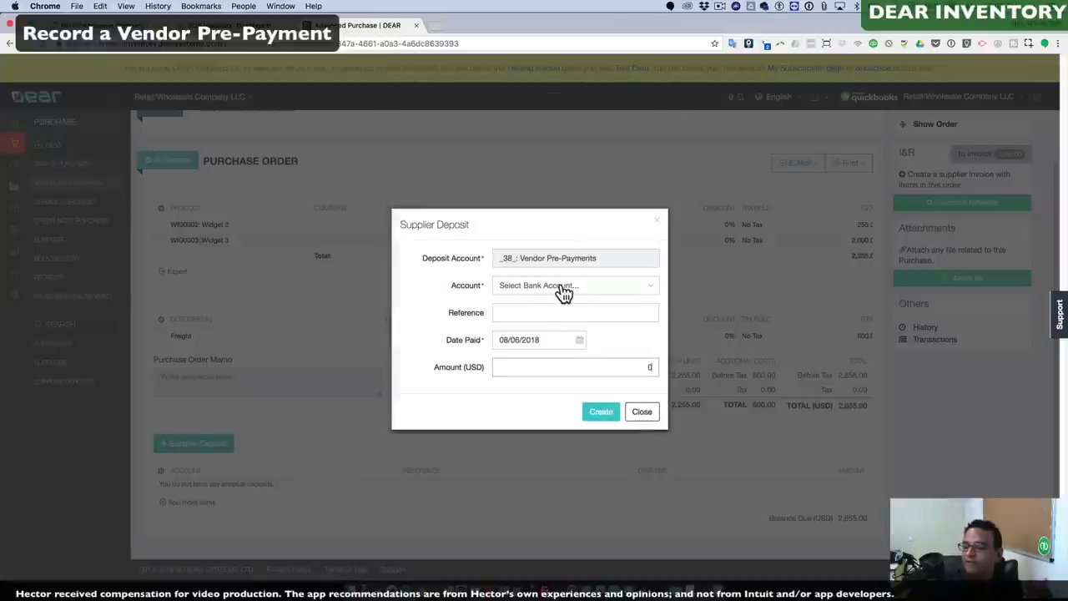
click(564, 288)
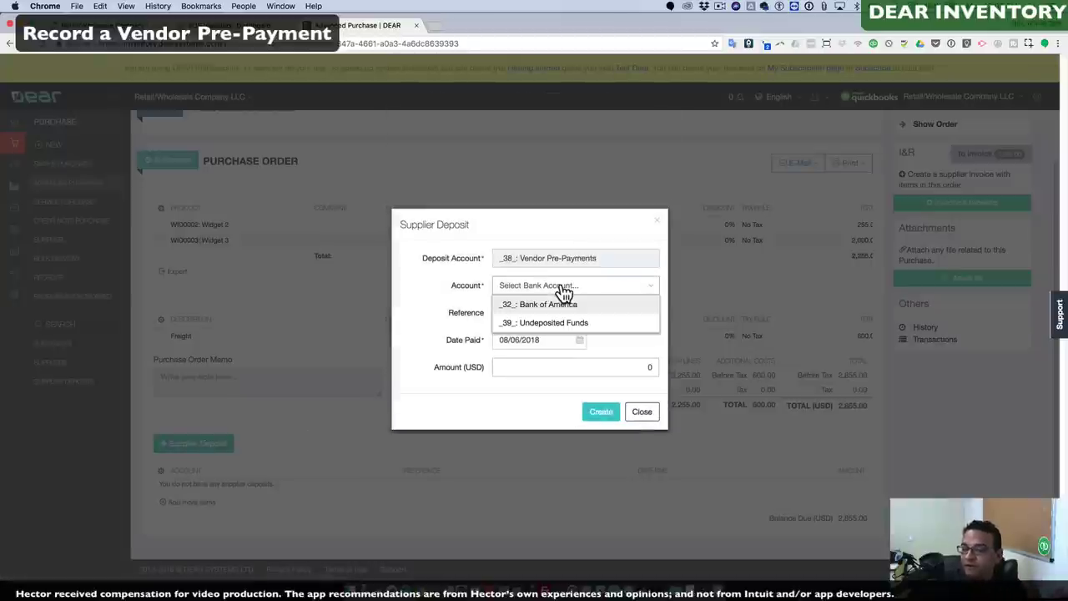
click(547, 305)
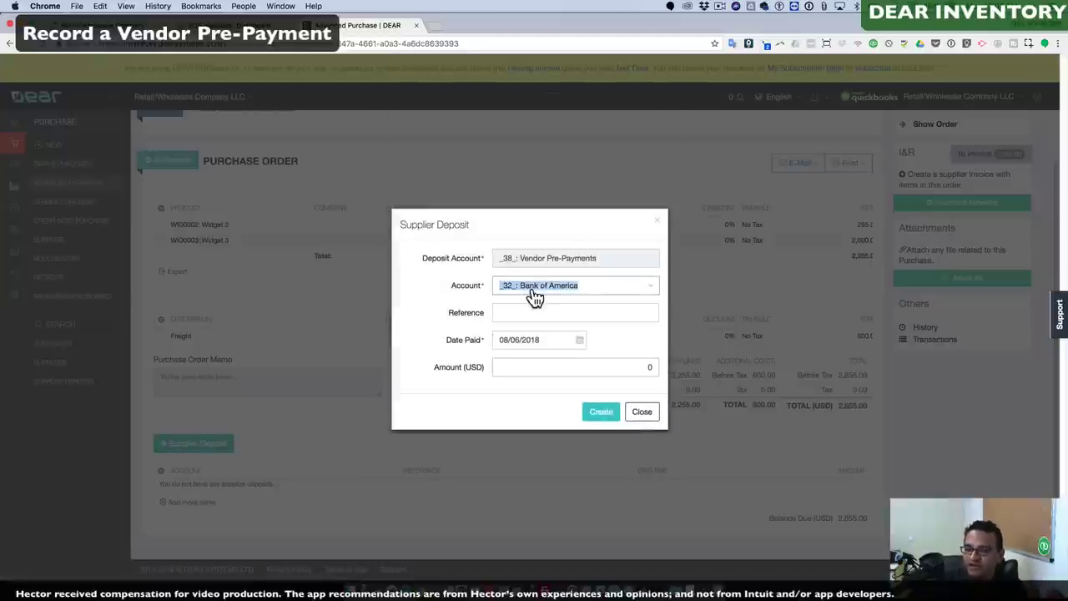
click(580, 341)
click(505, 410)
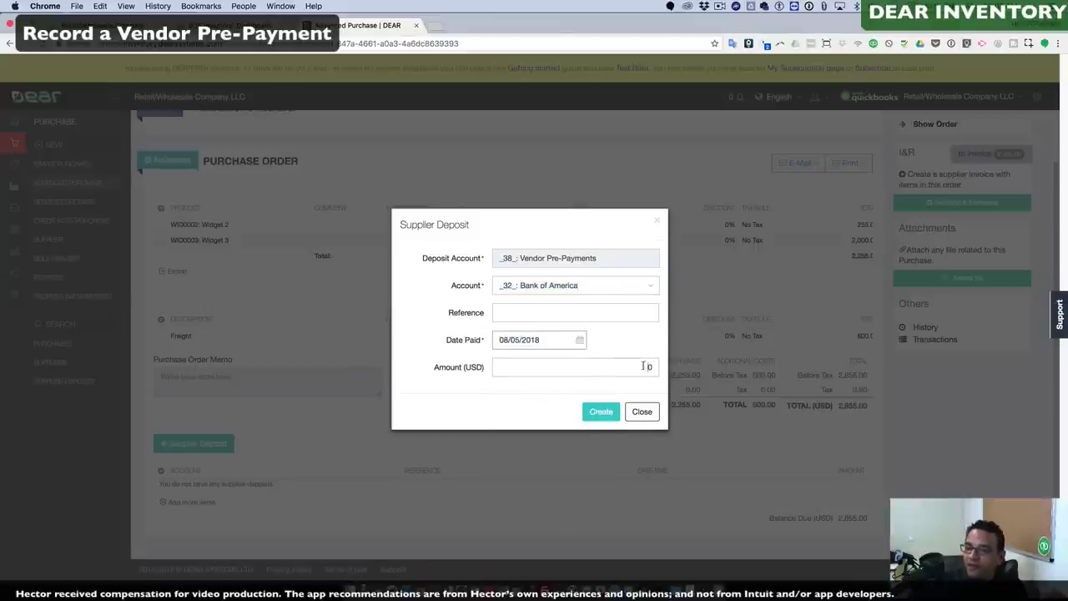
click(655, 367)
double_click(658, 367)
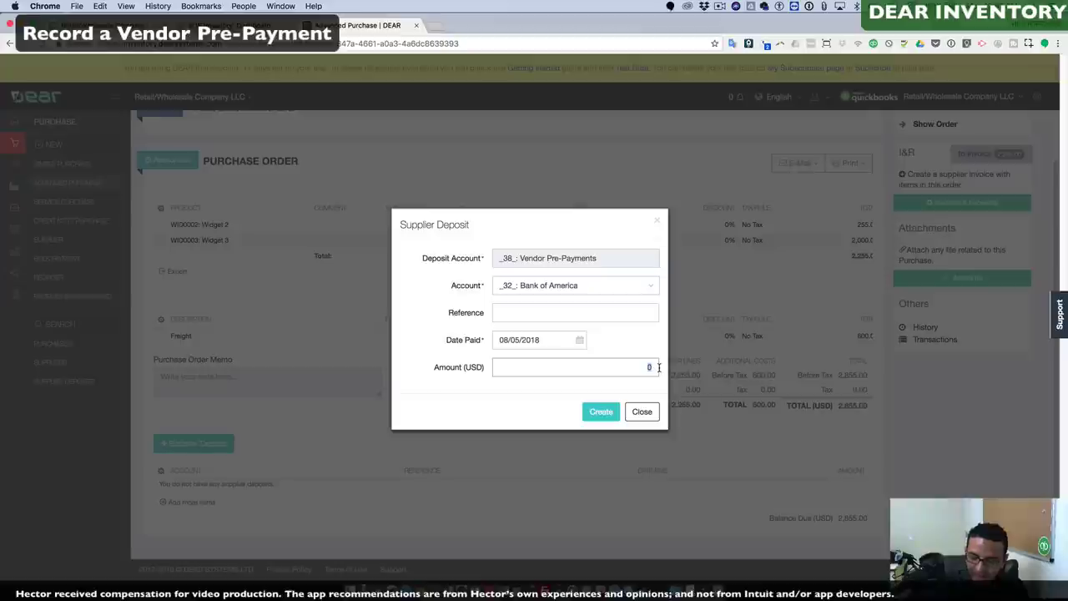
click(602, 421)
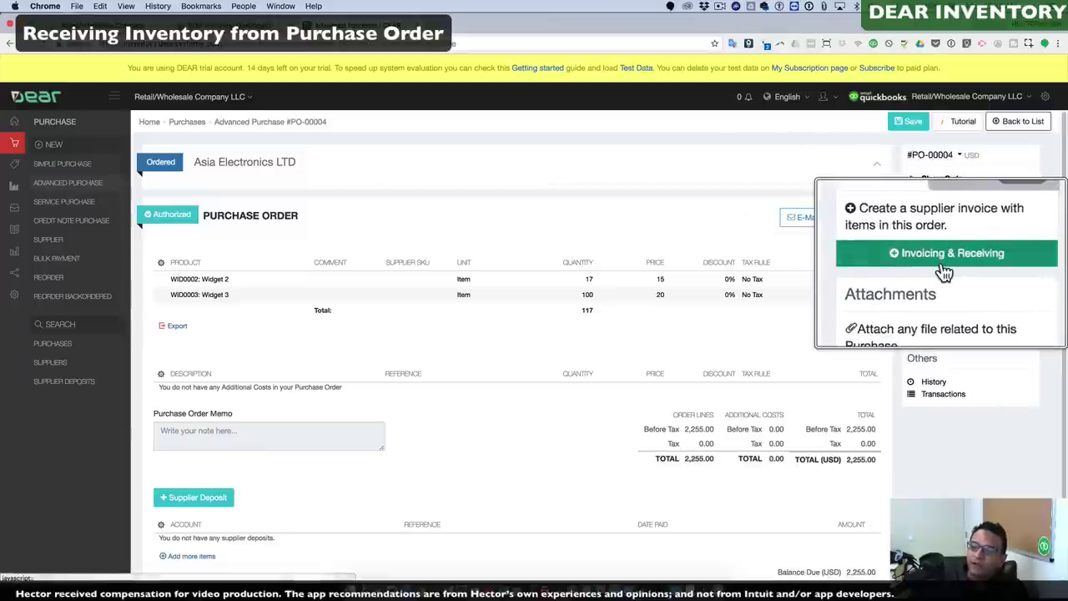
Step: Start invoicing and receiving for the Asia Electronics LTD purchase order and add a stock receiving
click(972, 264)
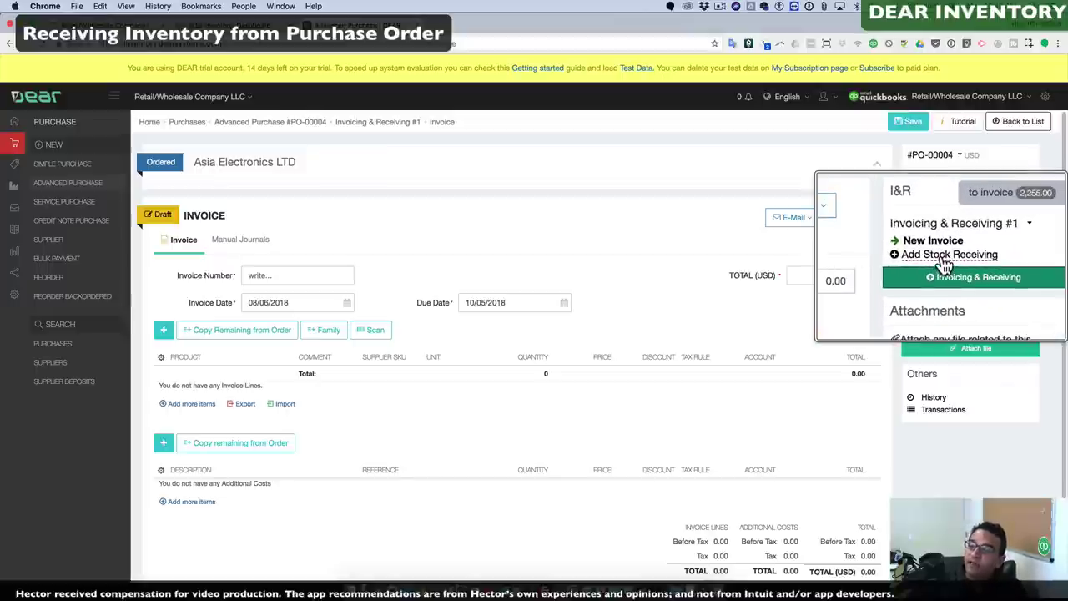
click(946, 259)
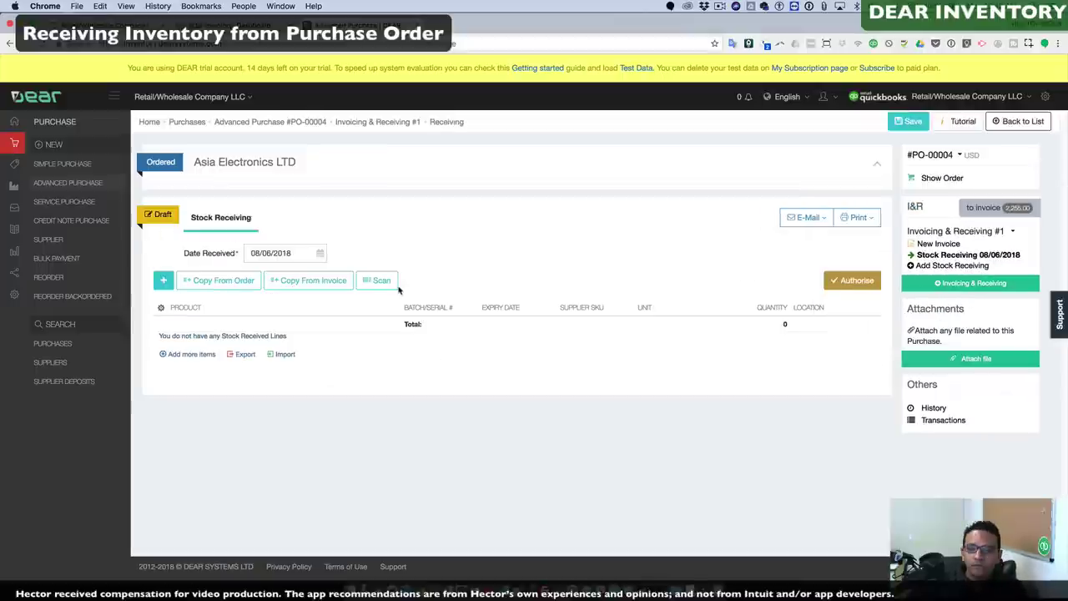
click(221, 282)
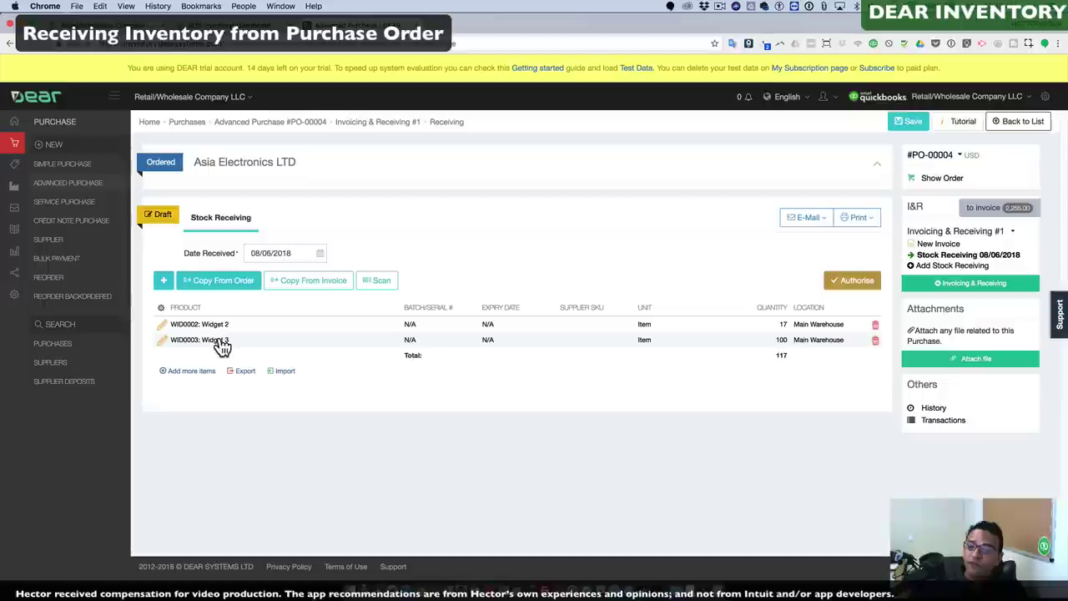
click(873, 326)
click(876, 326)
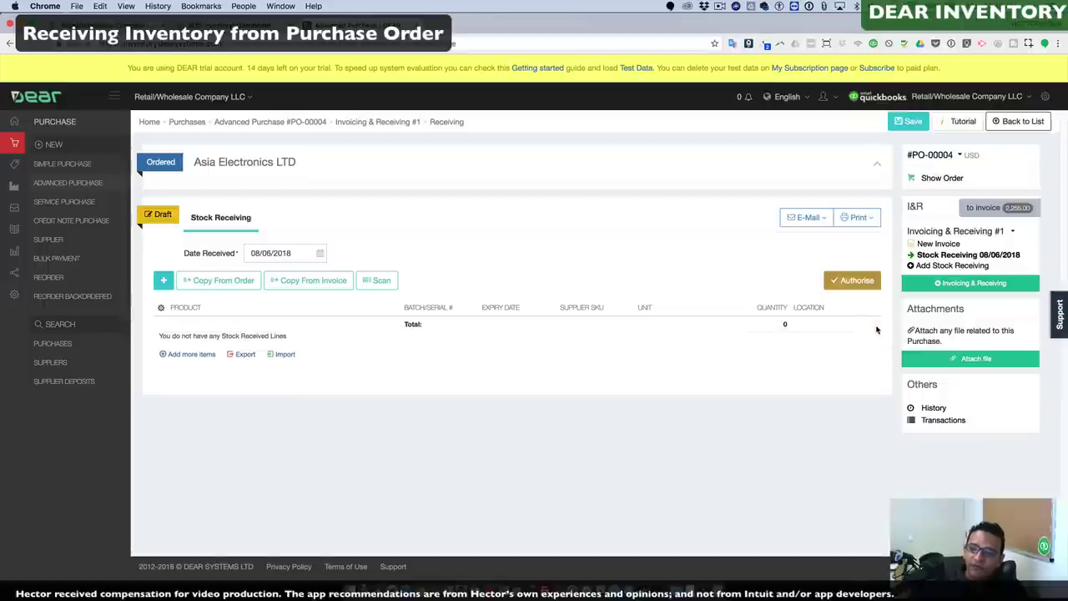
Step: Scan three units each of WID0002 and WID0003 into the stock receiving and authorise it
click(377, 281)
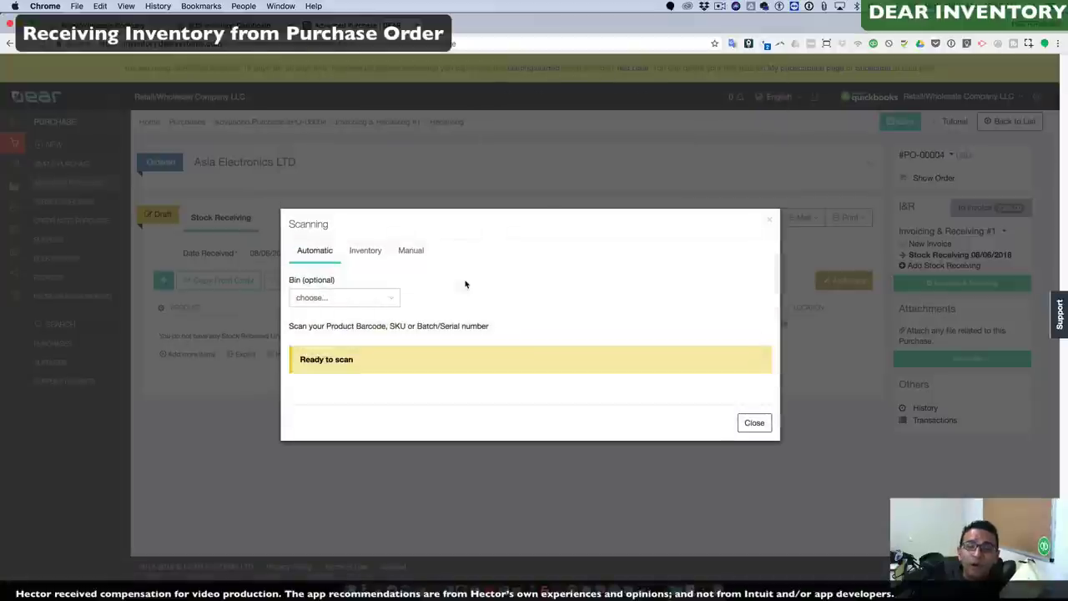
text(WID0002)
key(Return)
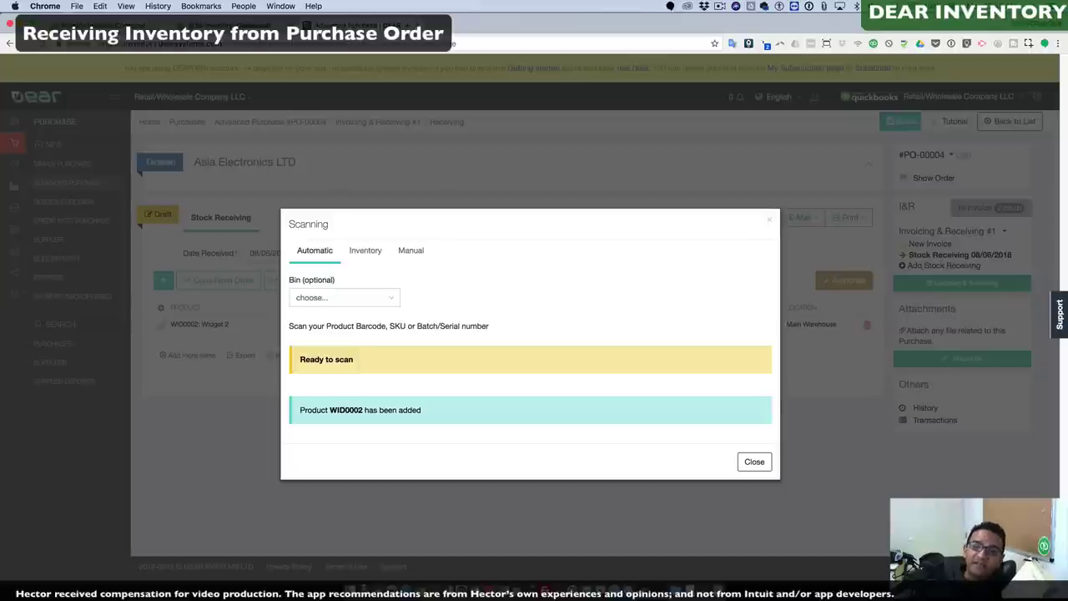
click(749, 461)
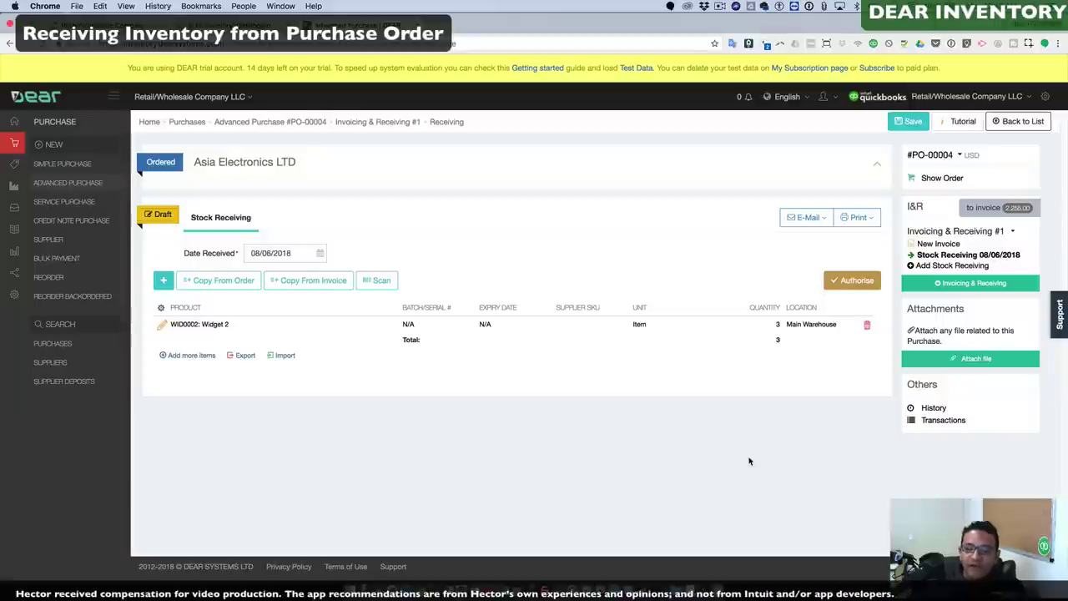
click(380, 281)
text(WID0003)
key(Return)
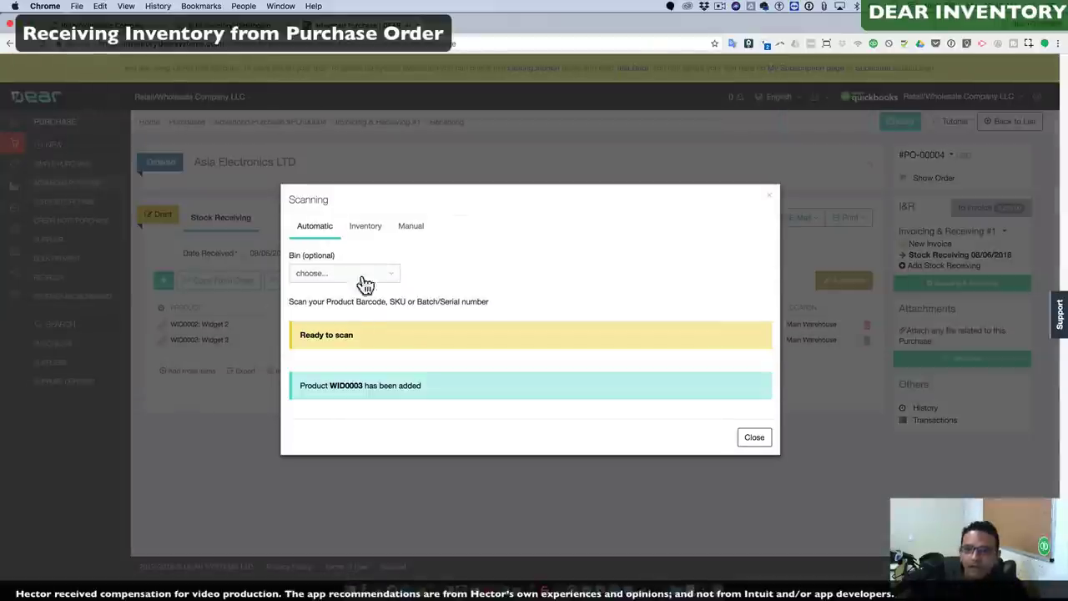
click(753, 437)
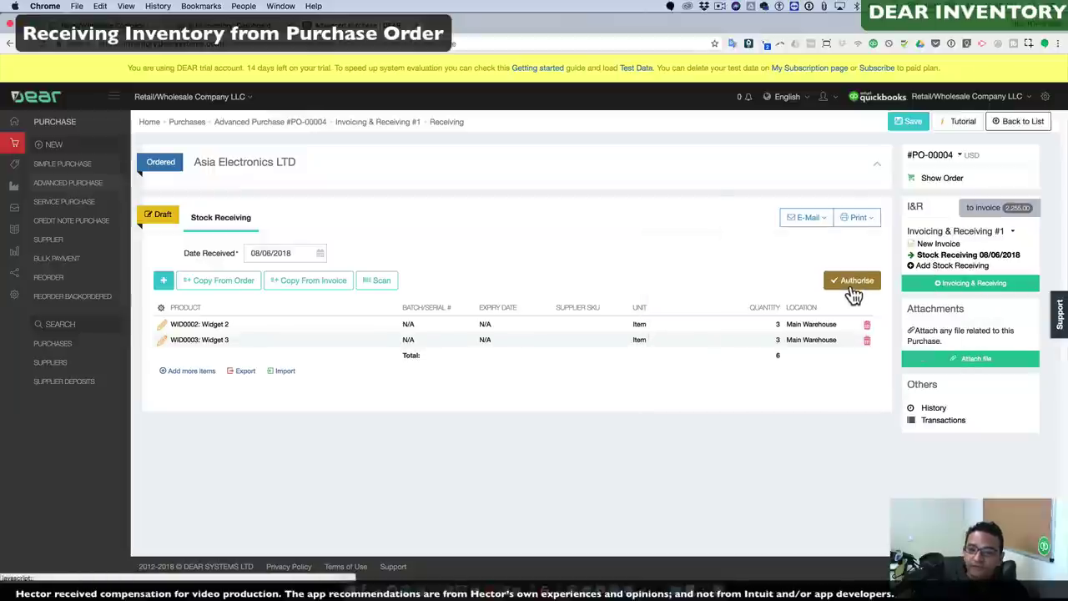
click(856, 281)
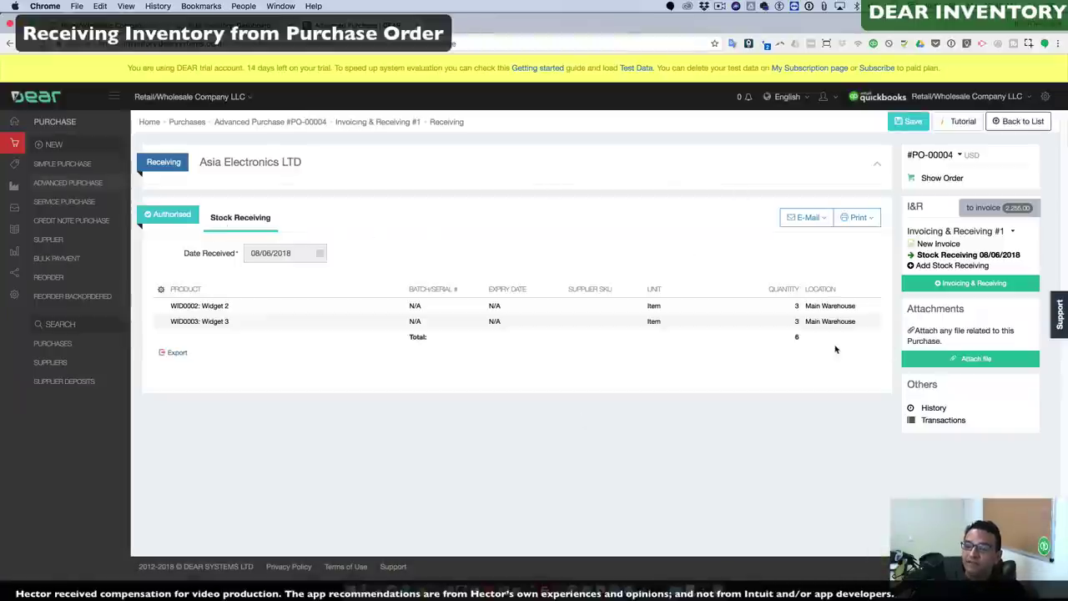
Step: Copy the order's remaining Widget 2 and Widget 3 quantities into a second stock receiving dated 08/05/2018 and authorise it
click(1024, 125)
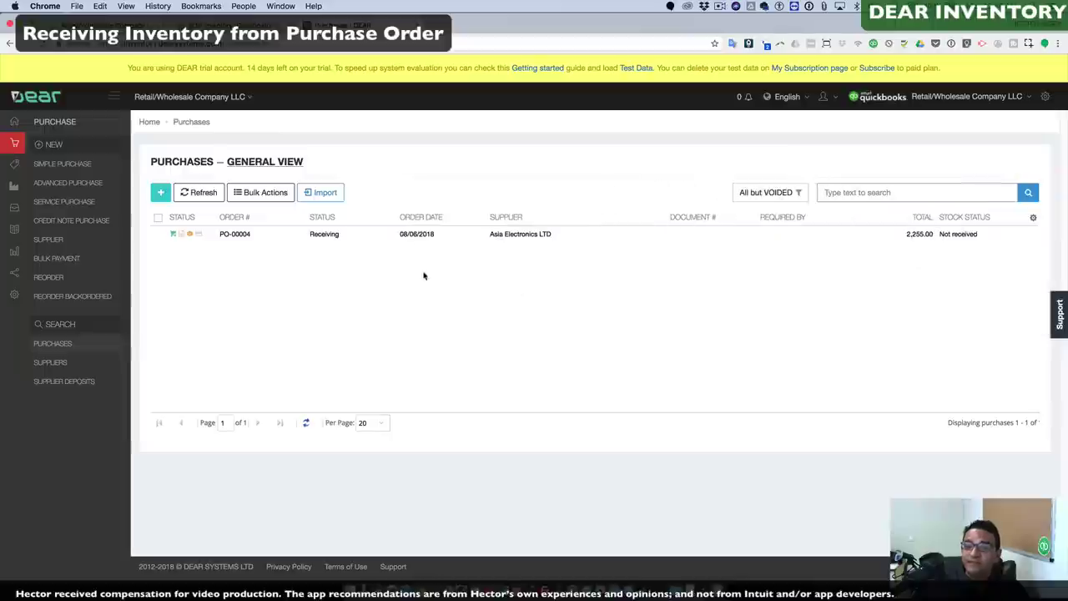
click(324, 237)
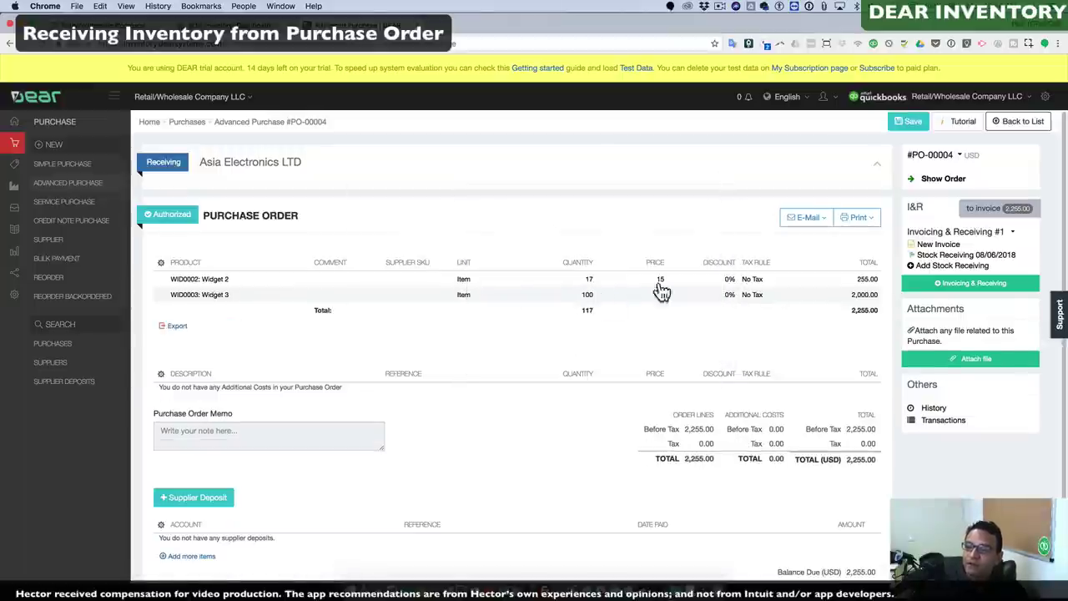
click(951, 275)
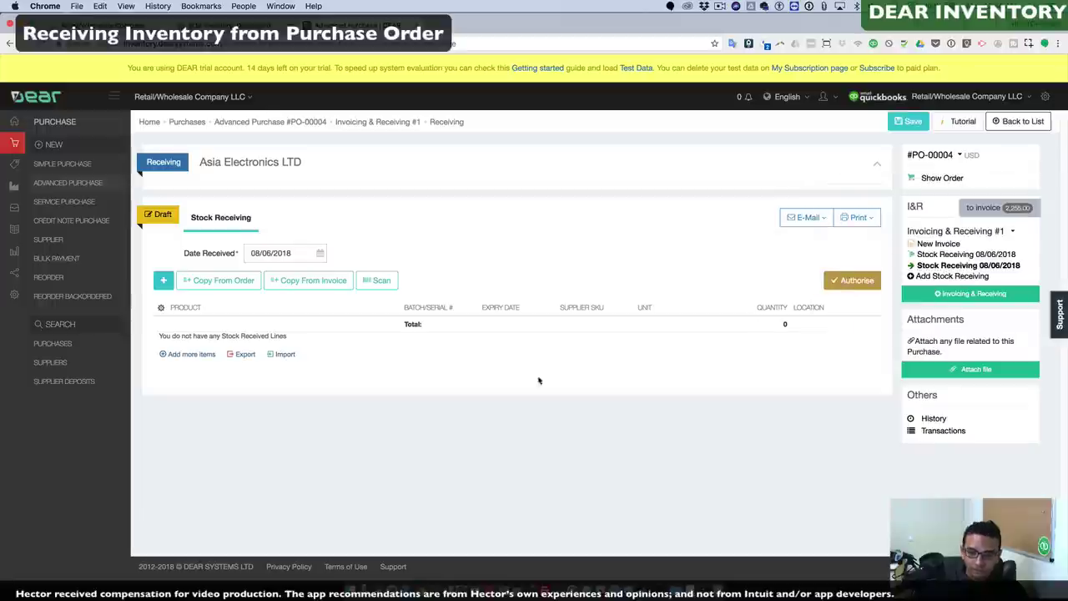
click(223, 284)
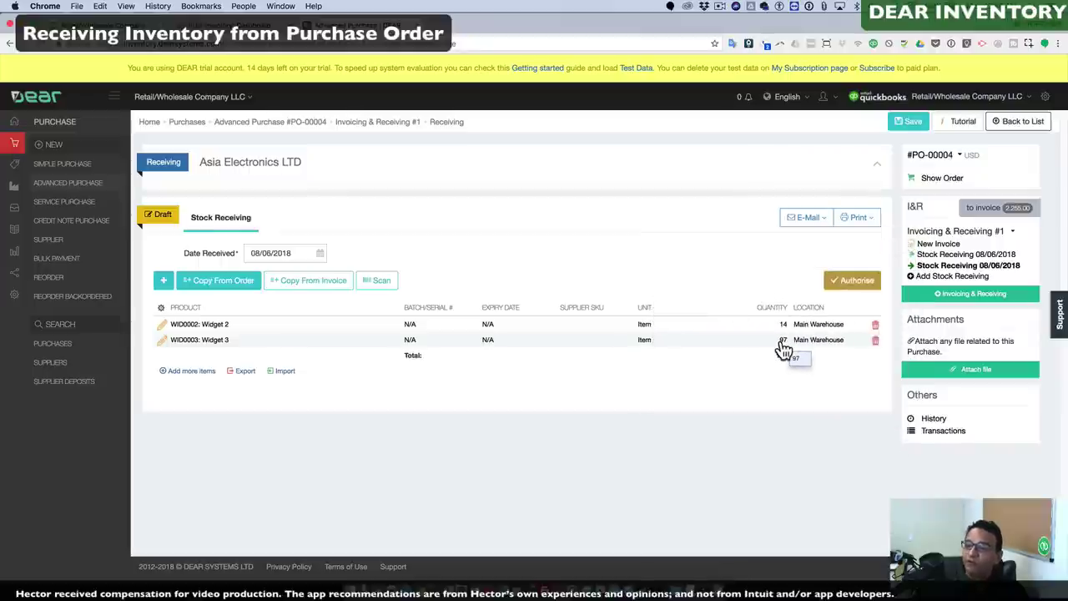
click(855, 283)
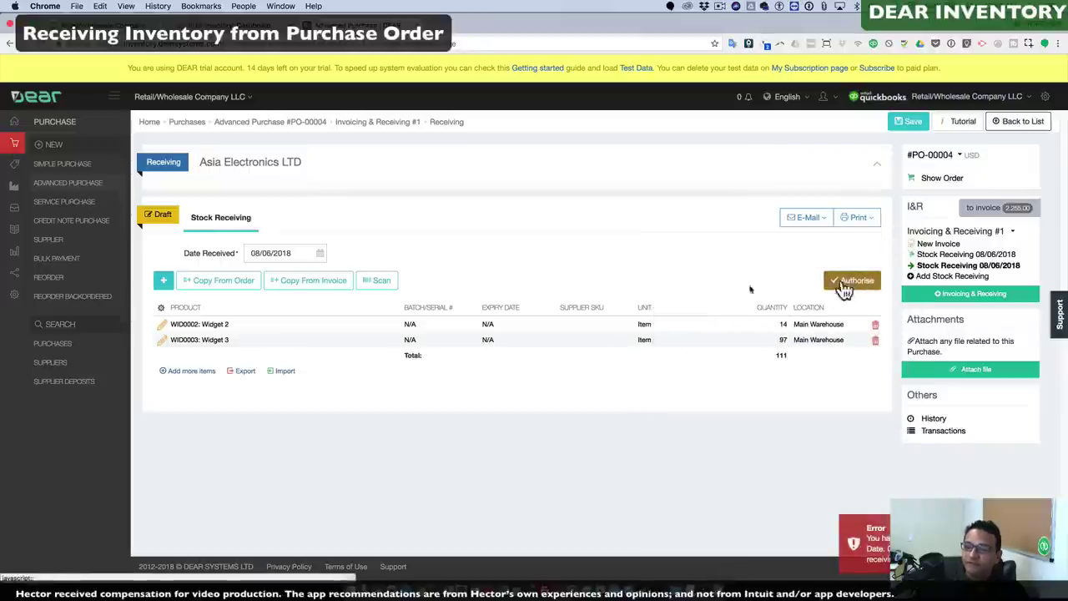
Step: Create a new supplier invoice numbered 554845 for the purchase order and copy the remaining order lines into it
click(973, 293)
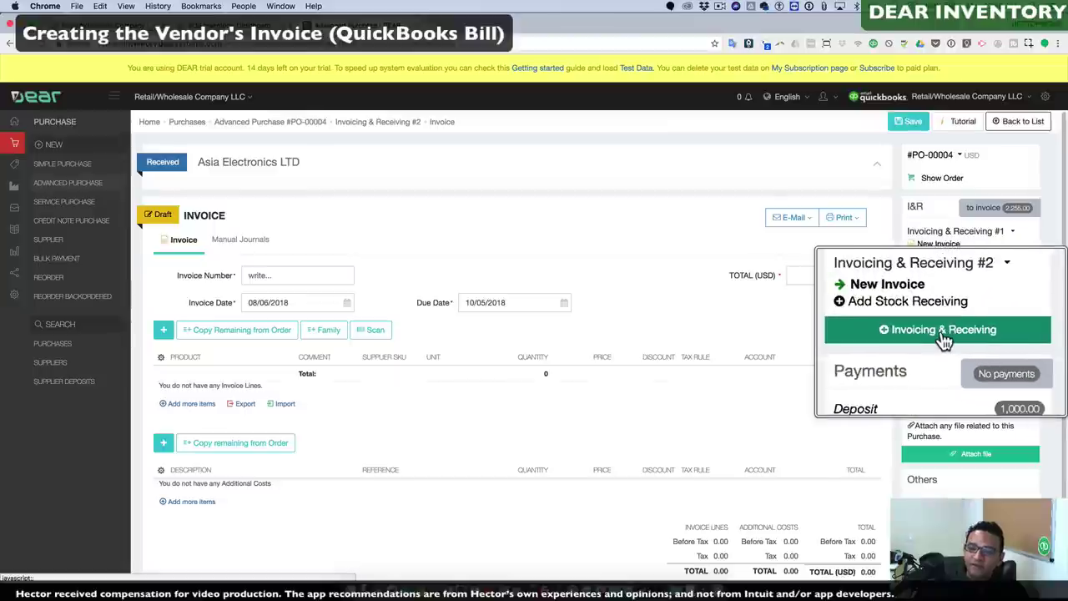
click(277, 278)
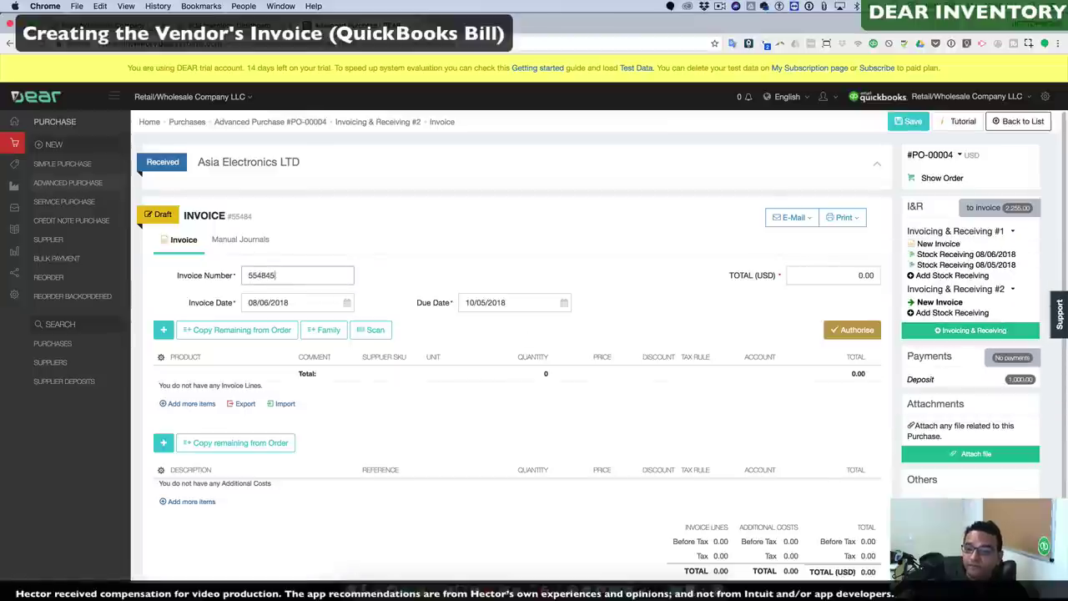
click(239, 334)
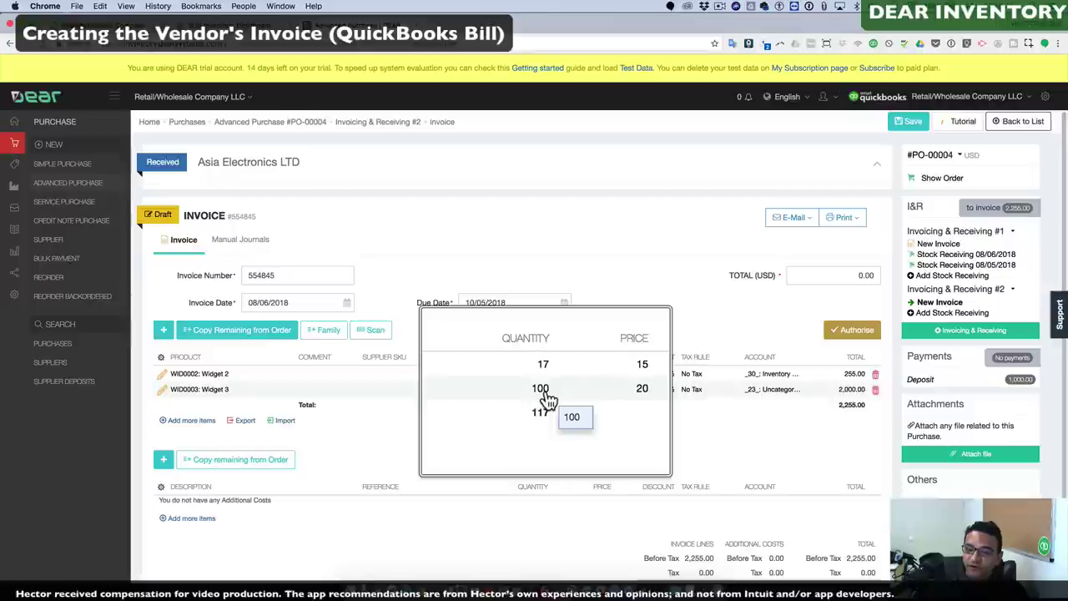
click(606, 379)
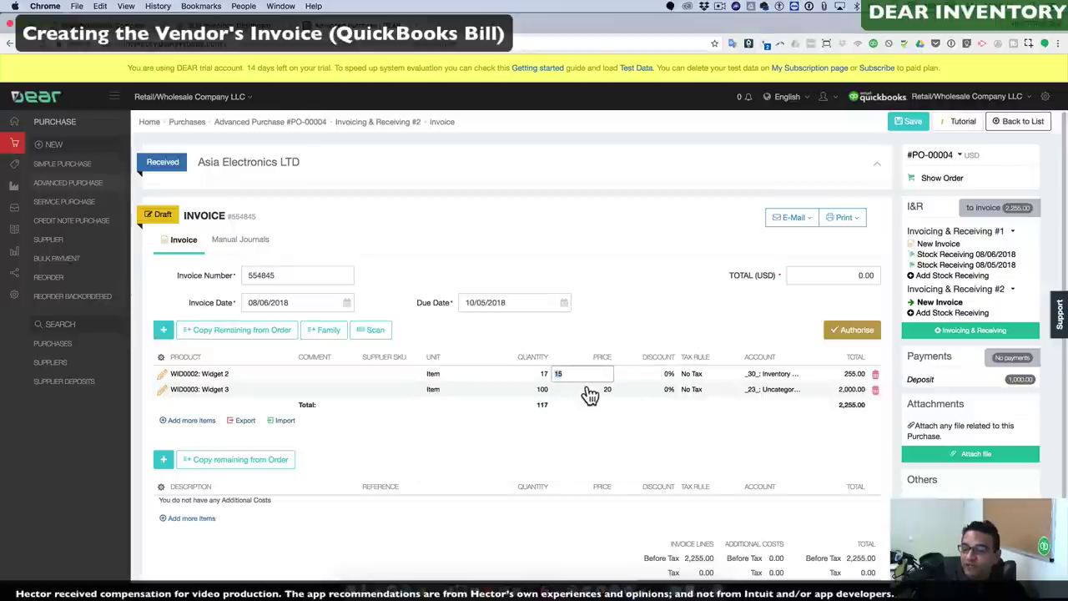
click(588, 390)
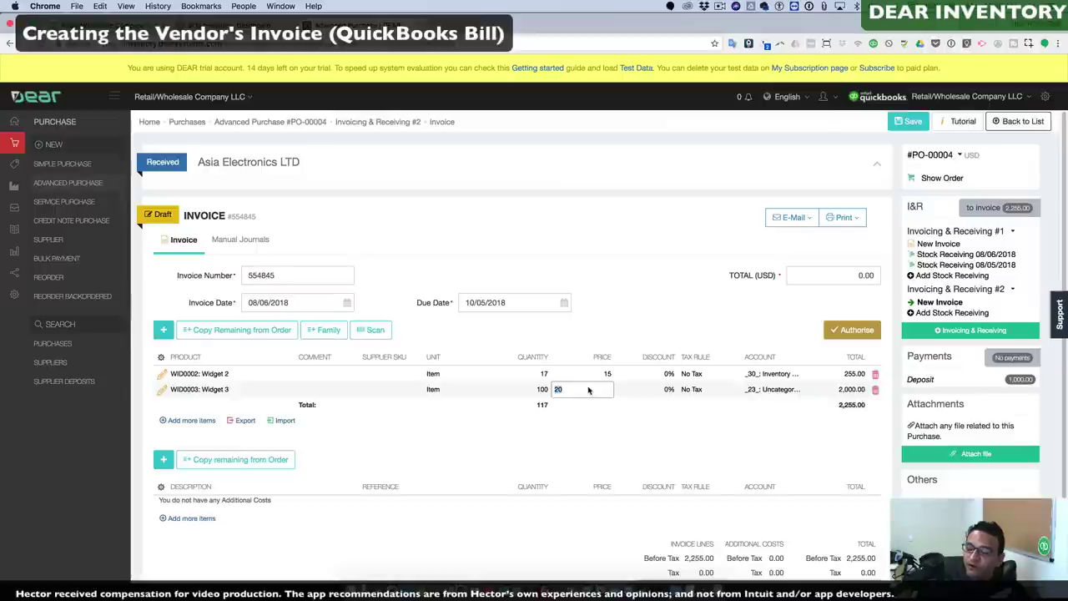
click(588, 429)
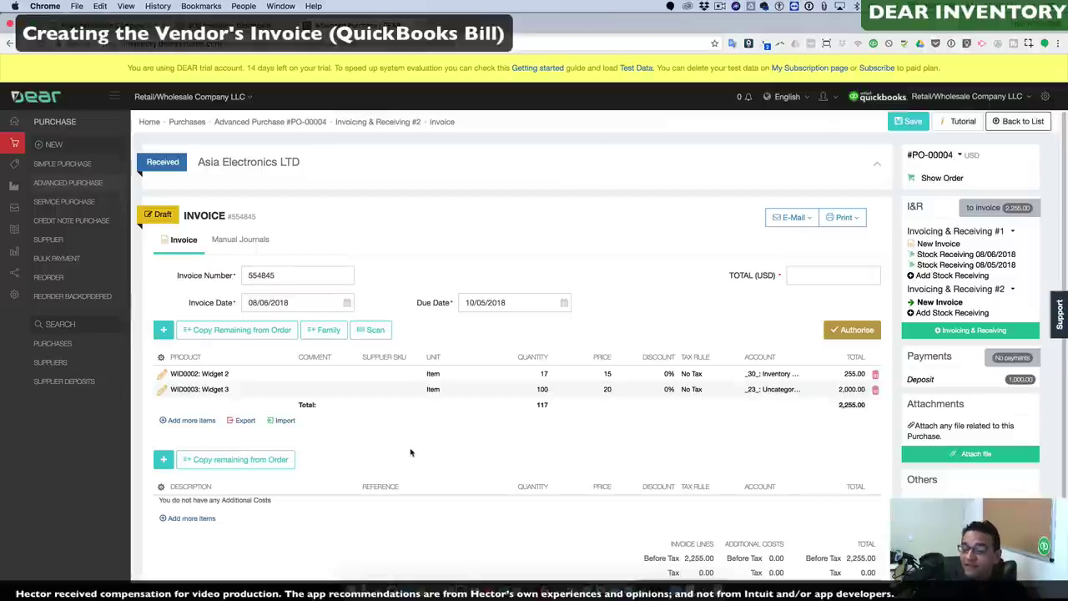
Step: Add a Freight additional cost line with a price of 600 to the invoice
click(192, 520)
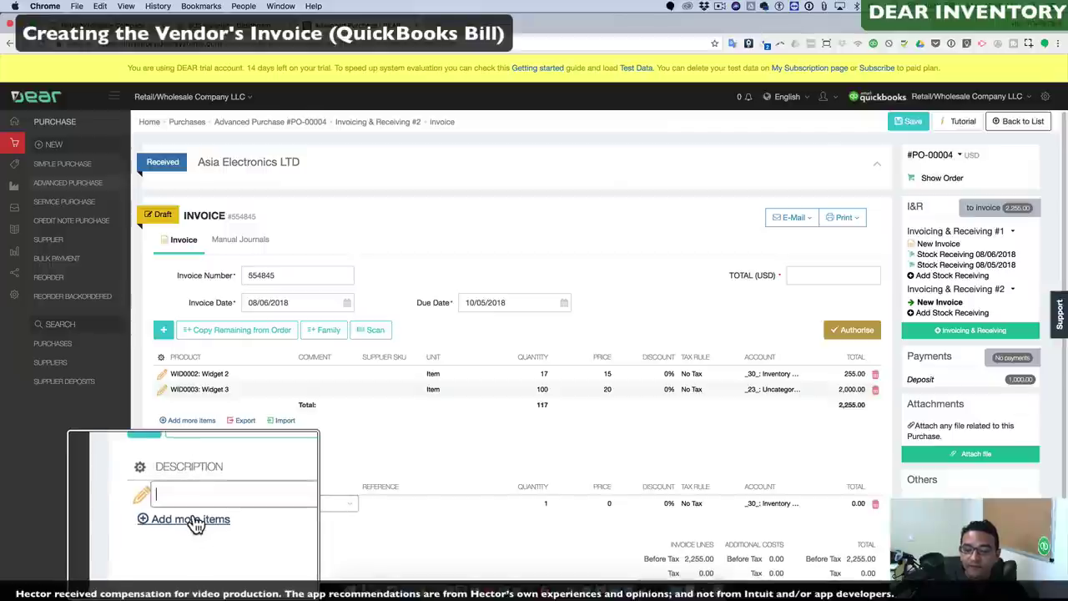
click(351, 510)
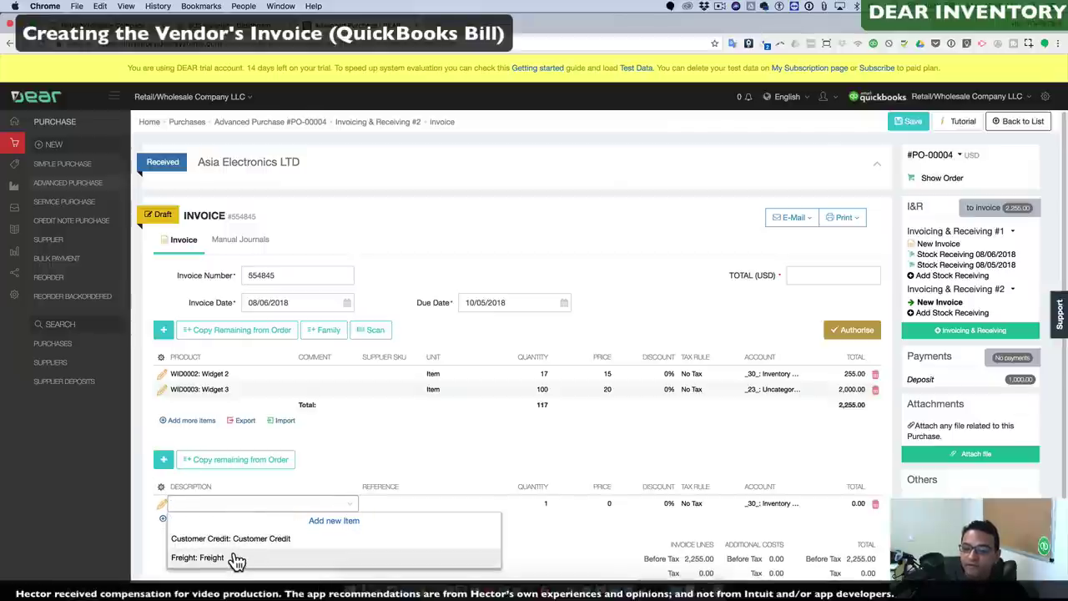
click(238, 558)
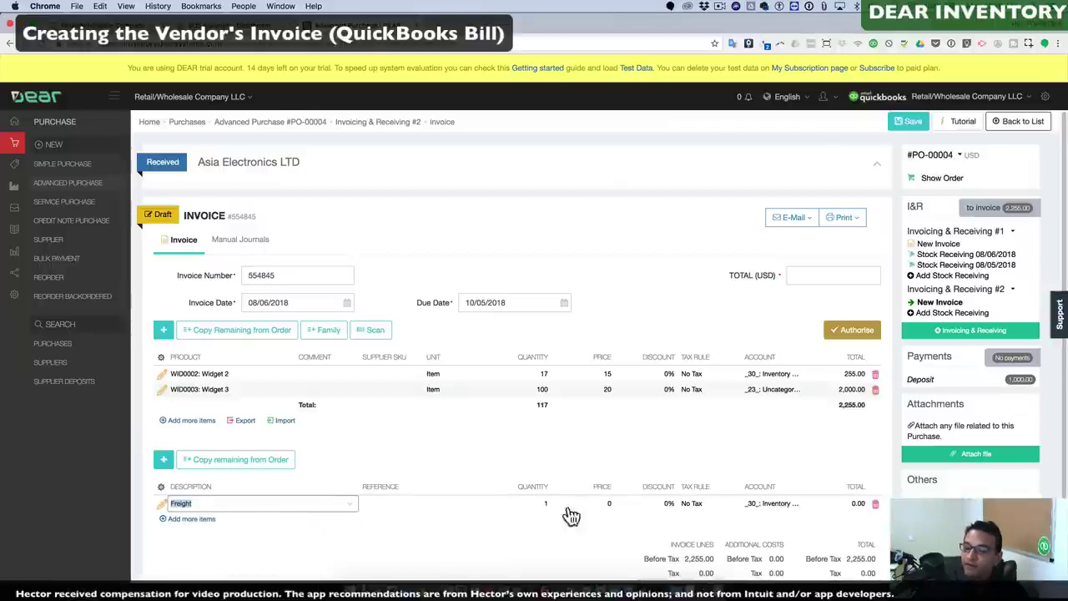
click(603, 505)
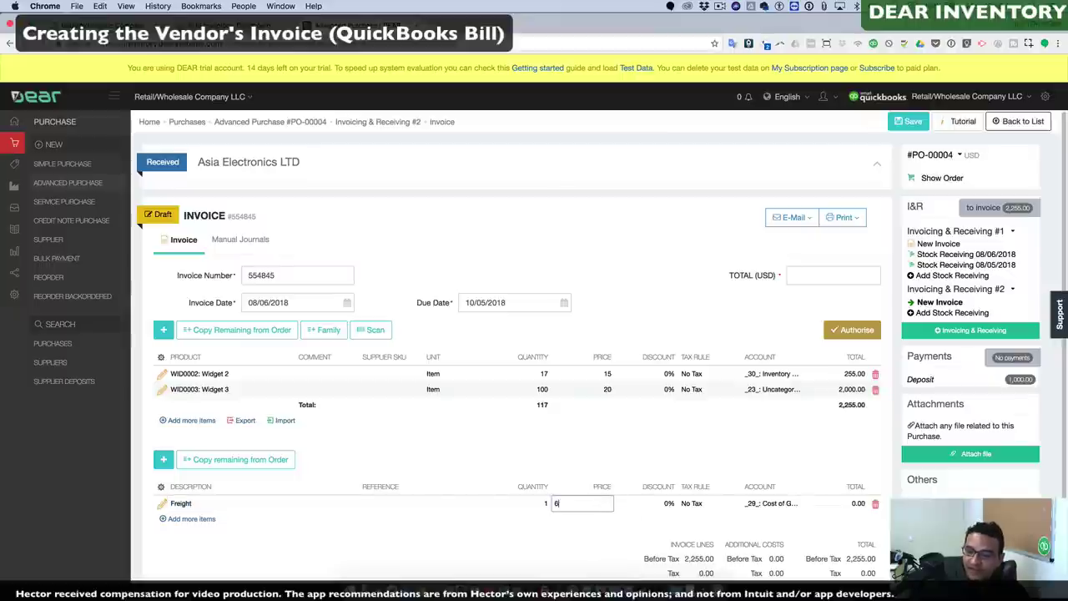
key(Tab)
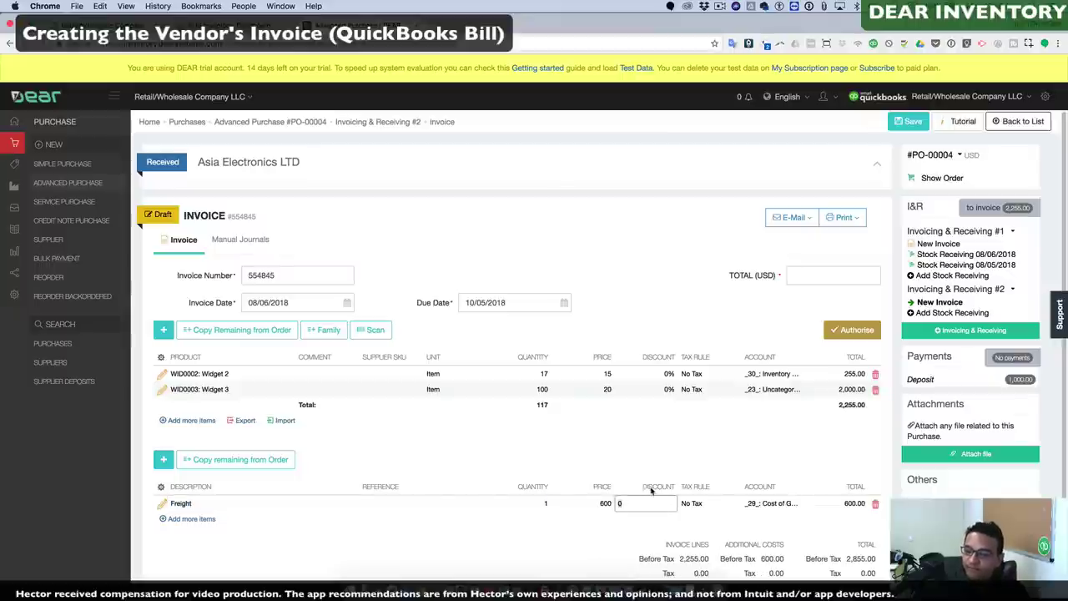
scroll(801, 470, down, 2)
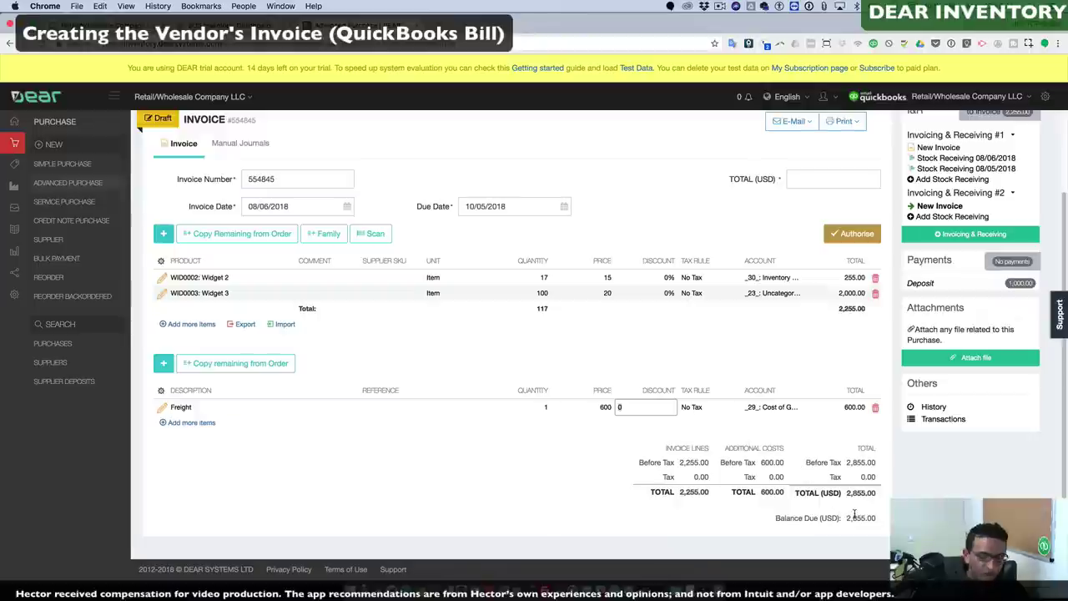
Step: Set the supplier invoice's total to 2,855.00 to match its balance due
drag(815, 518, 874, 517)
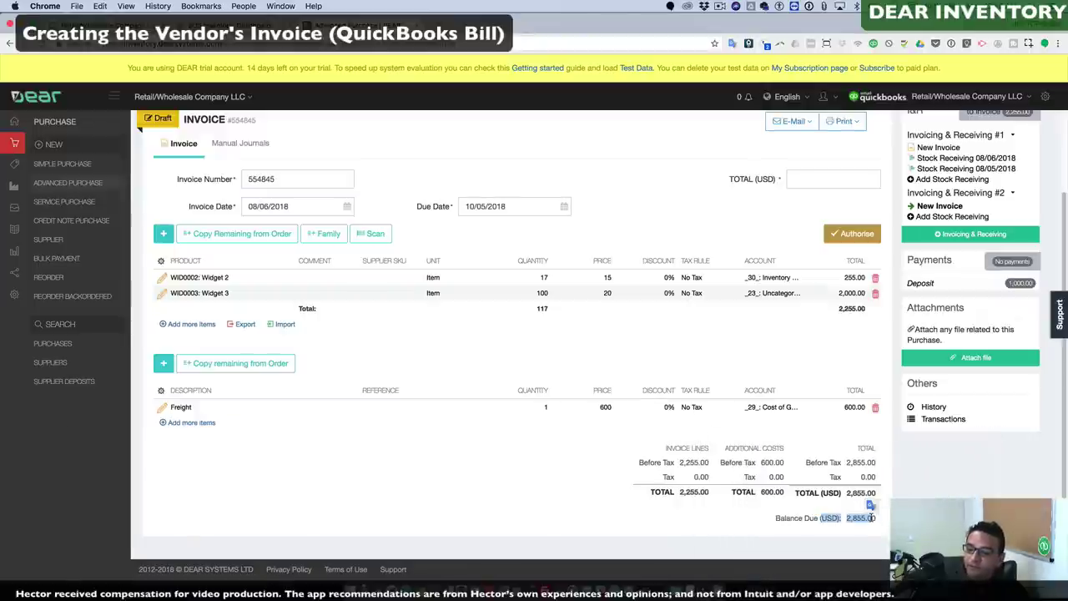
scroll(870, 517, up, 2)
click(825, 282)
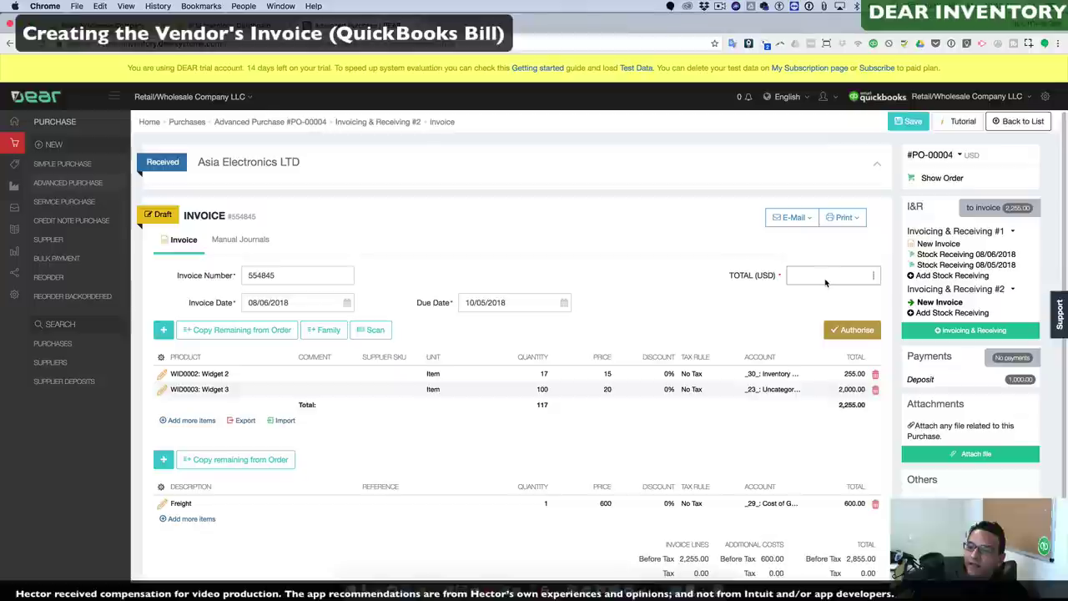
text(2,855.00)
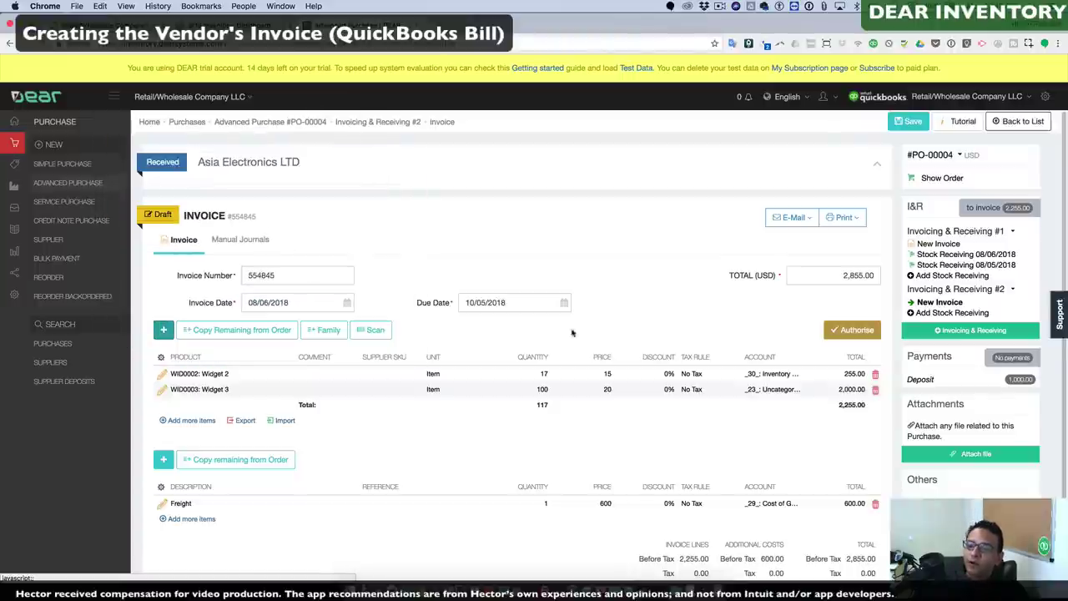
Step: Authorise the supplier invoice with the unused supplier deposit allocated to it, and check the supplier's balance in the supplier list
click(860, 332)
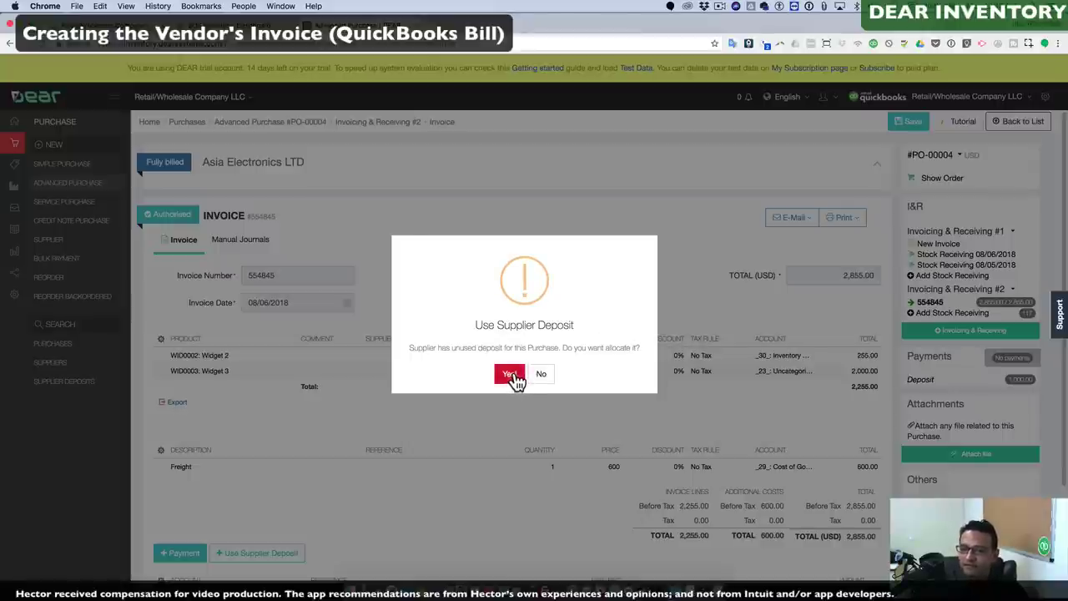
click(511, 374)
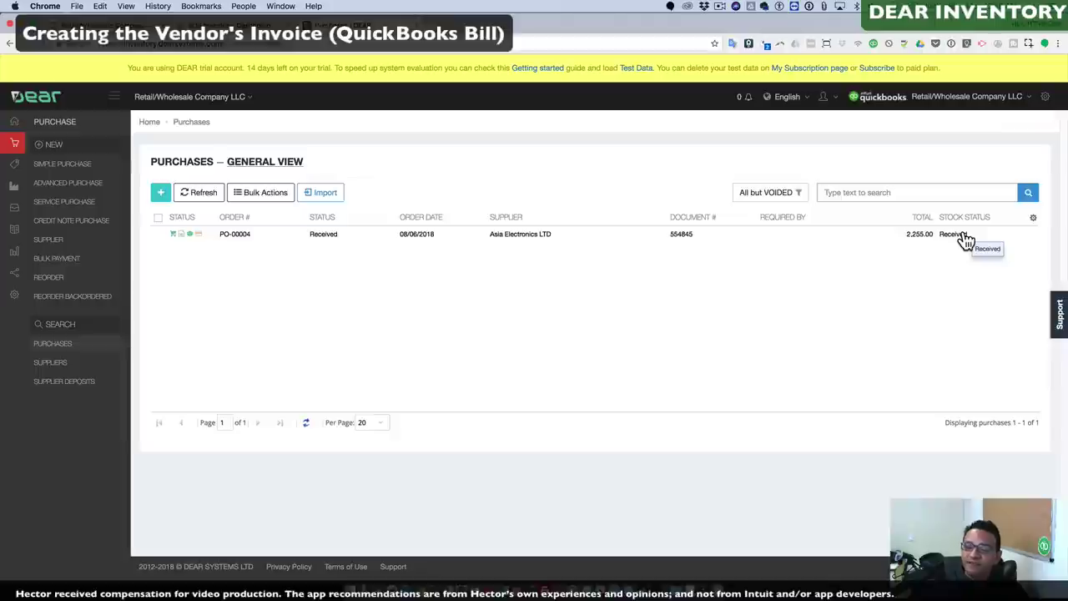
click(65, 367)
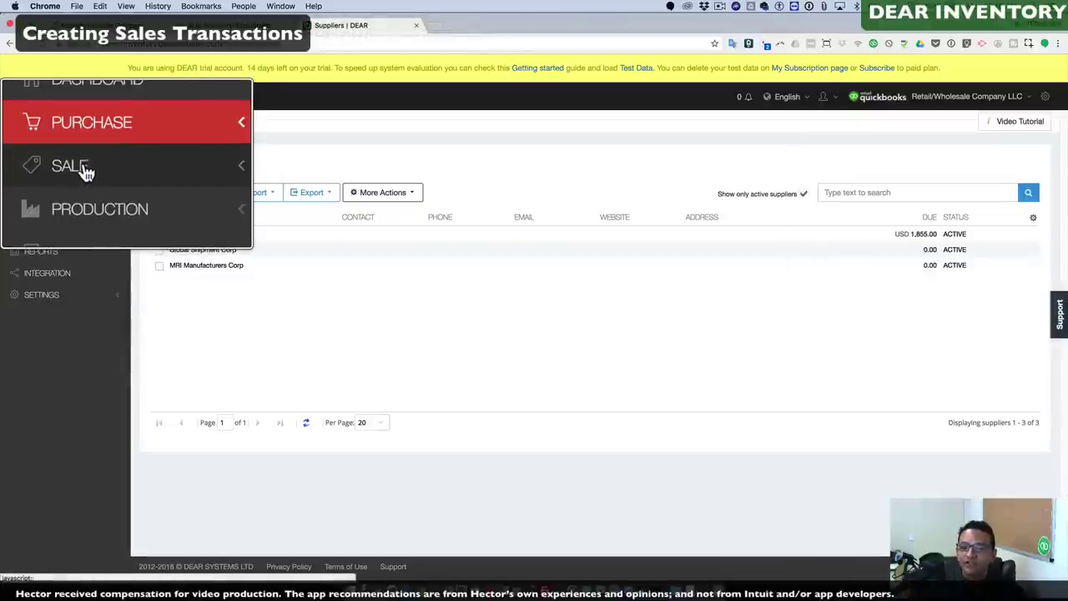
Step: Start a new simple sale for B2B Customer XYZ LLC
click(43, 165)
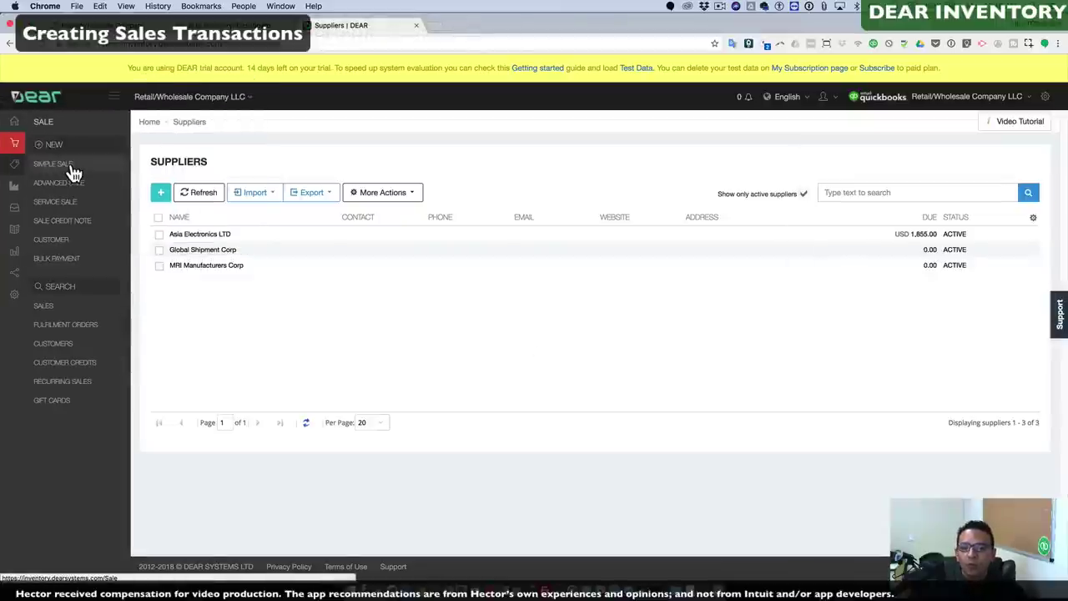
click(63, 169)
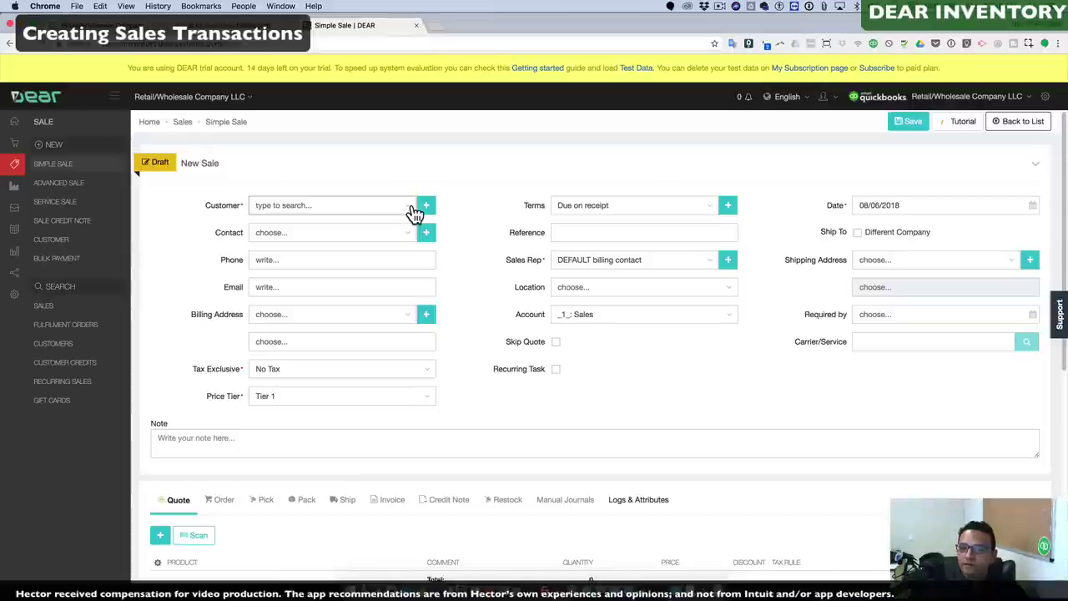
click(411, 211)
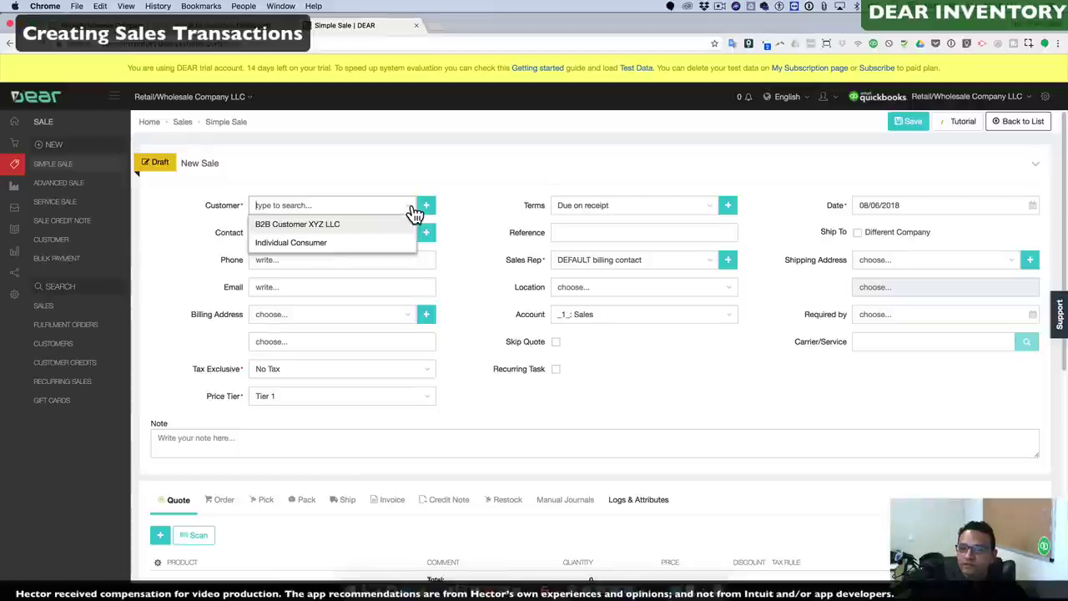
click(302, 227)
Step: Add Widget 2 (WID0002) to the sale's quote lines with a quantity of 20
scroll(369, 384, down, 5)
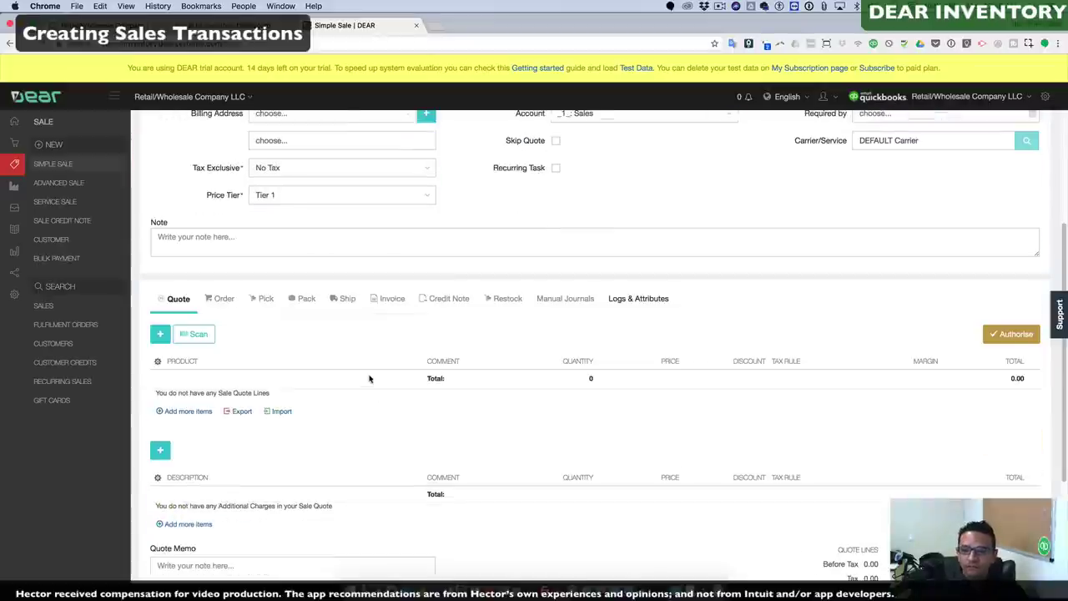
click(160, 336)
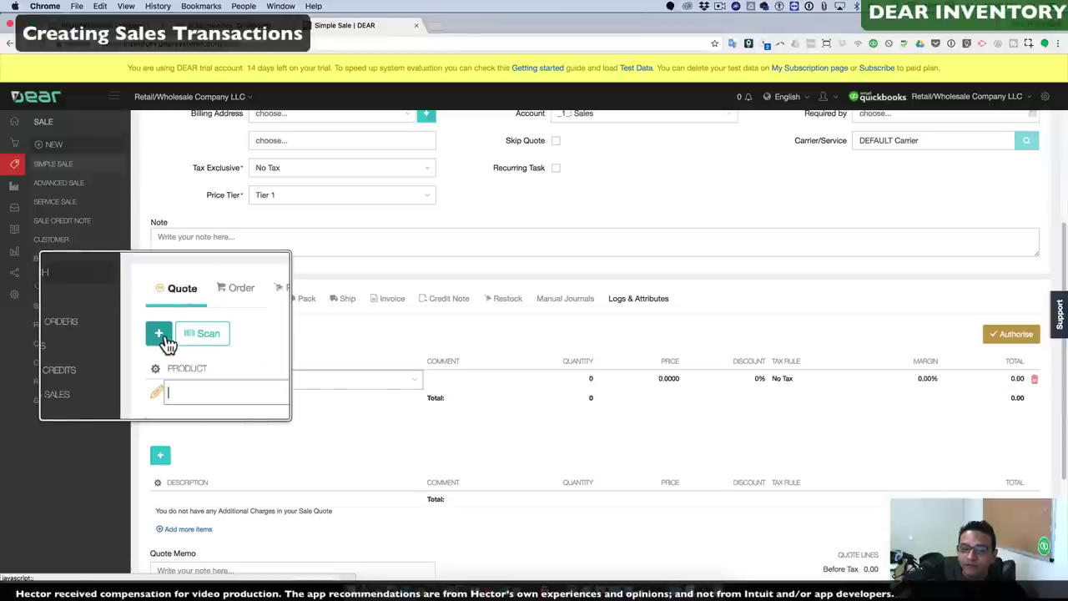
click(414, 384)
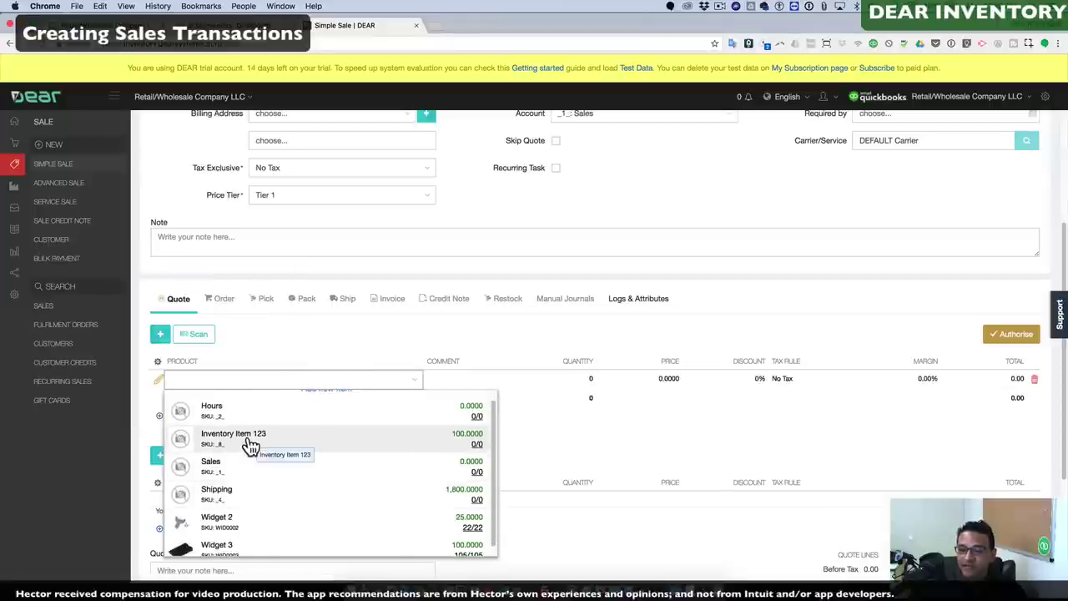
scroll(247, 446, down, 1)
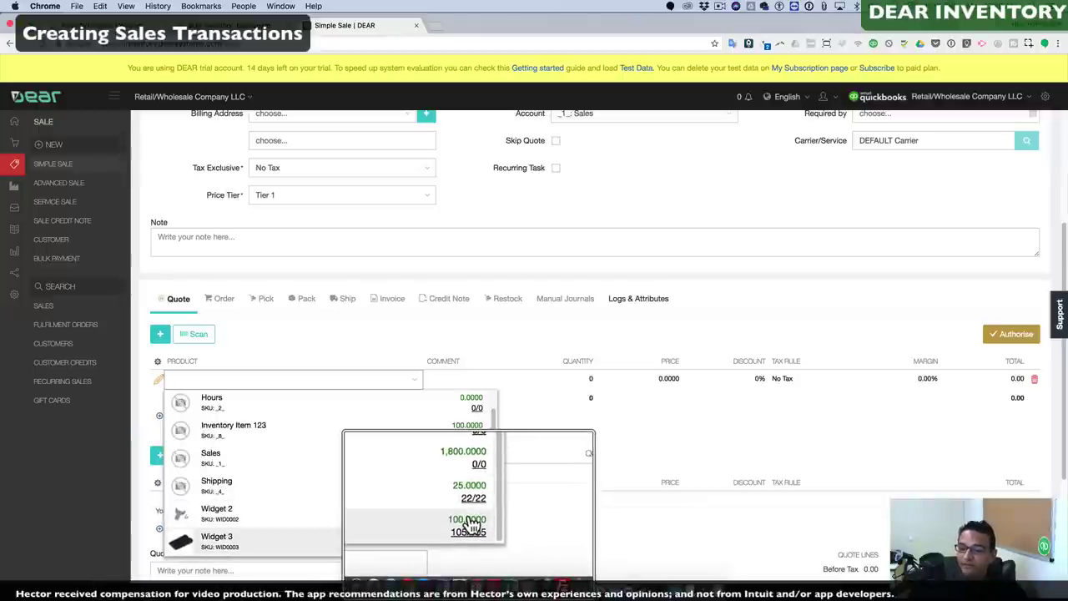
click(227, 513)
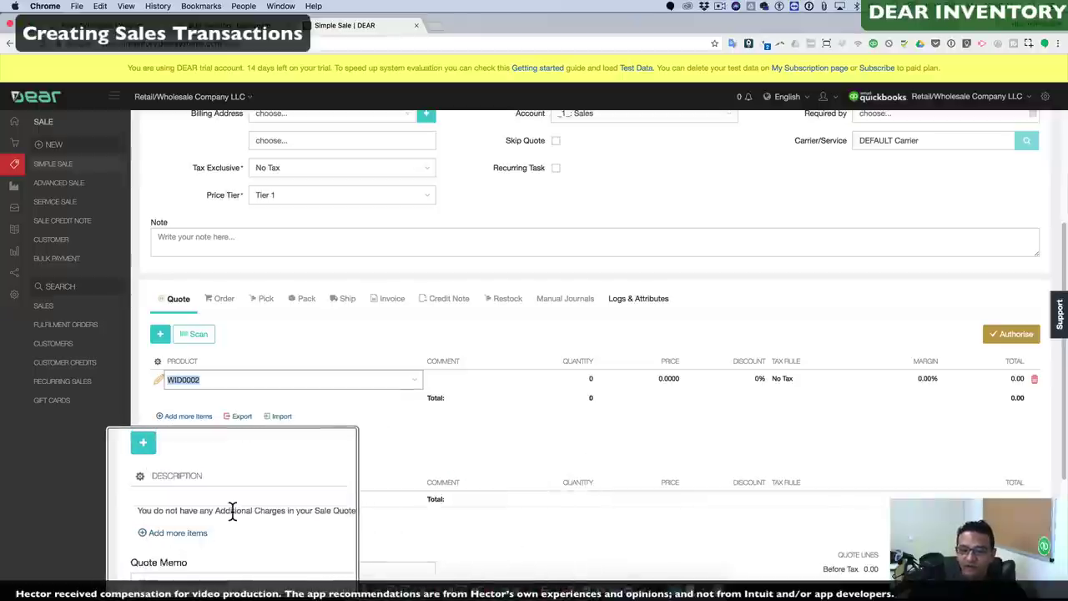
click(585, 380)
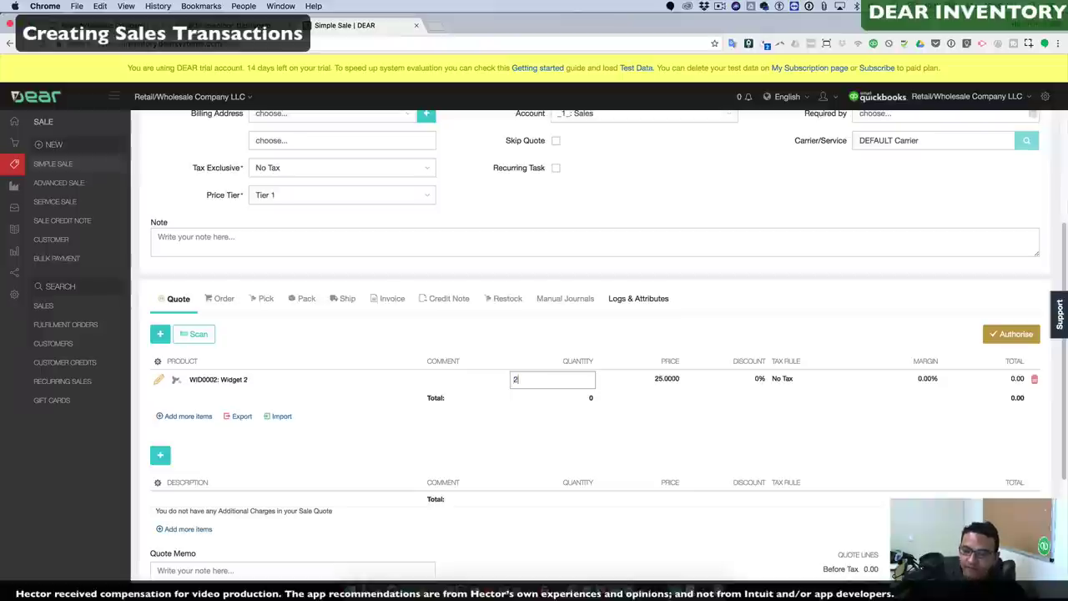
key(Tab)
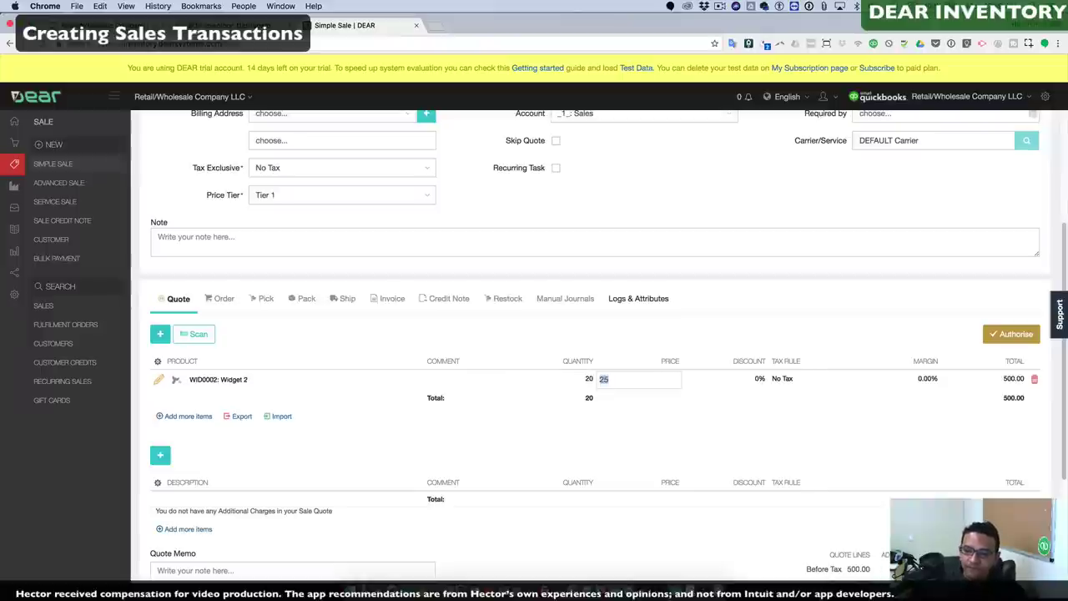
Step: Scan three units of WID0003 into the quote and save the sale
click(201, 335)
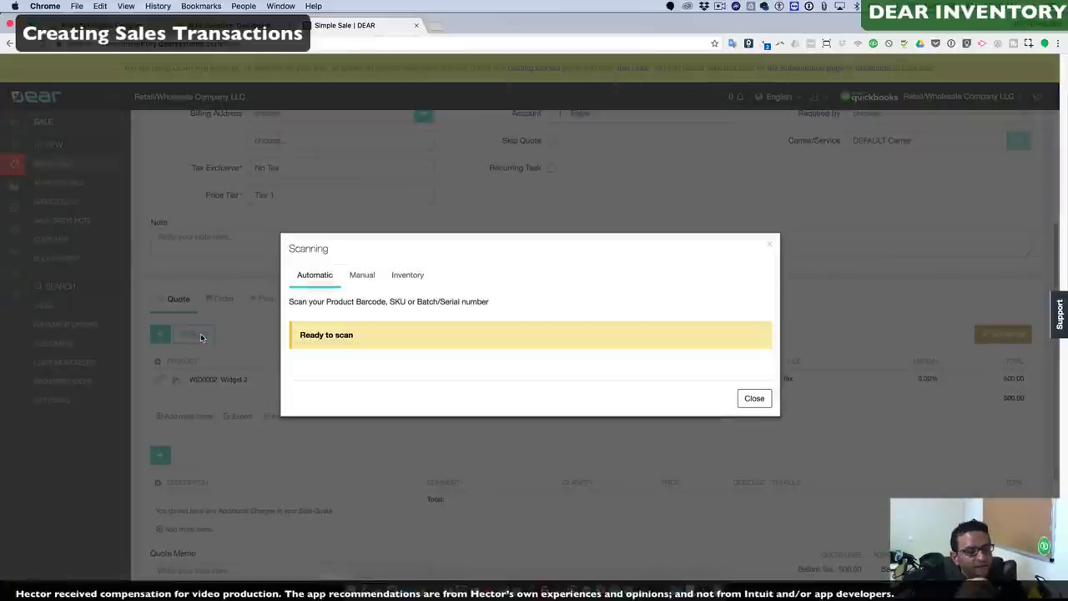
text(WID0003)
key(Return)
text(WID0003)
key(Return)
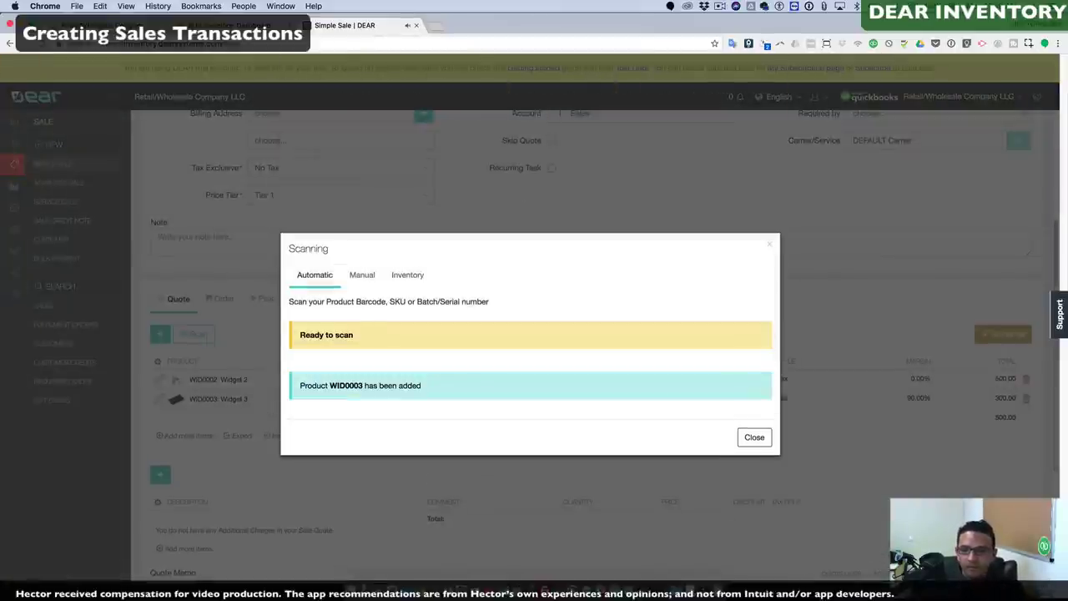
key(Escape)
click(589, 399)
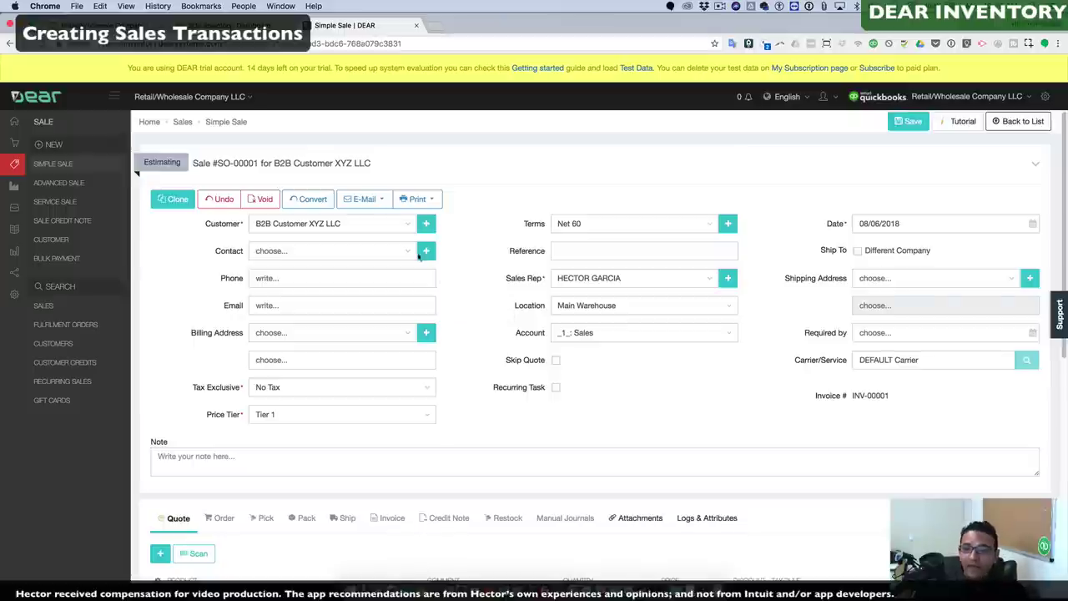
Step: Review which sale documents can be e-mailed and authorise the quote
click(391, 207)
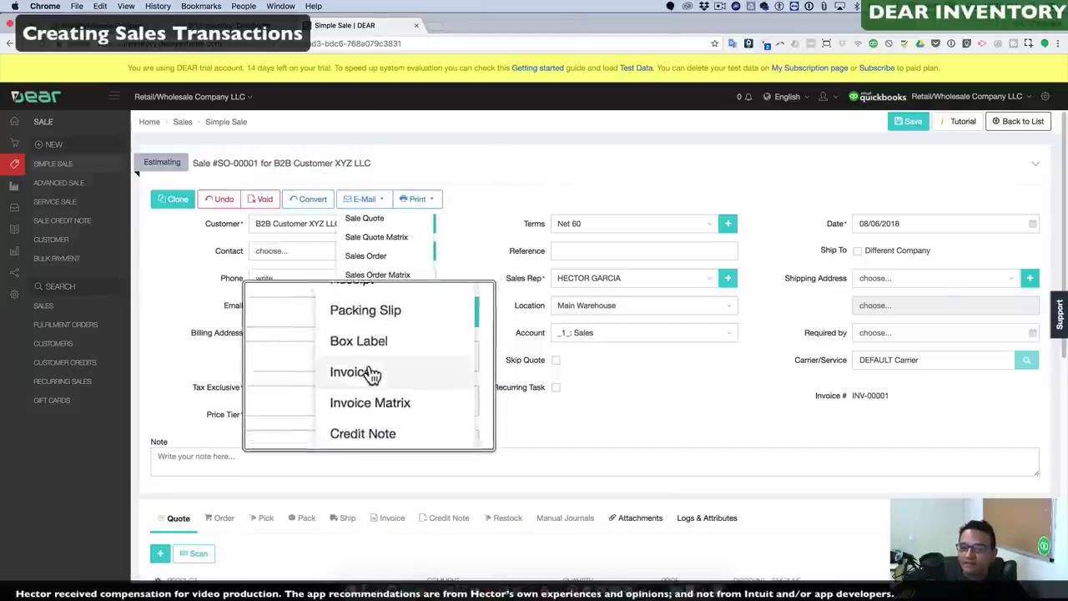
click(369, 375)
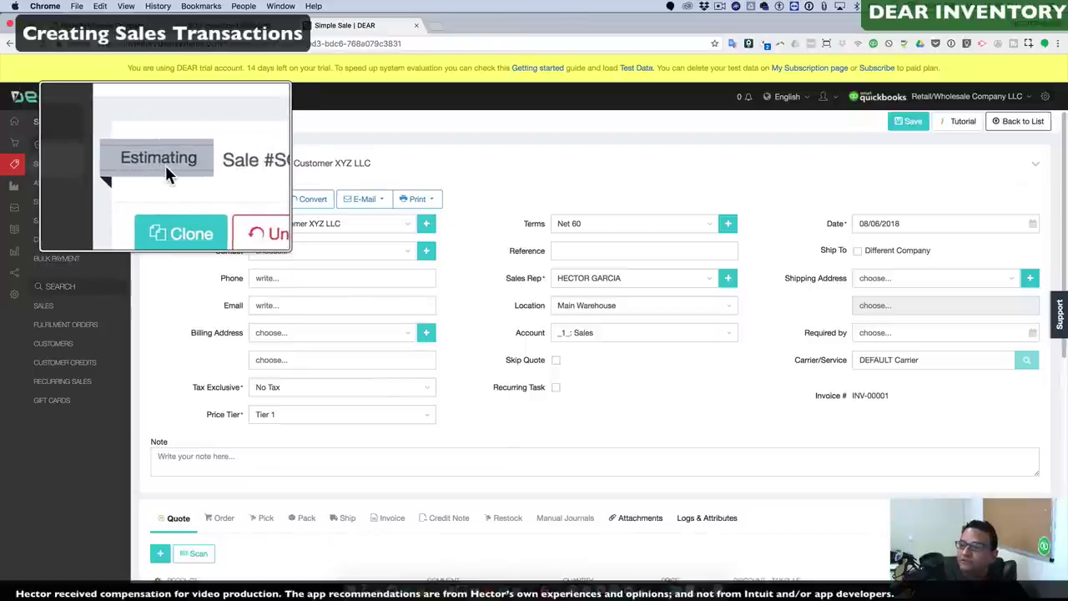
scroll(250, 334, down, 5)
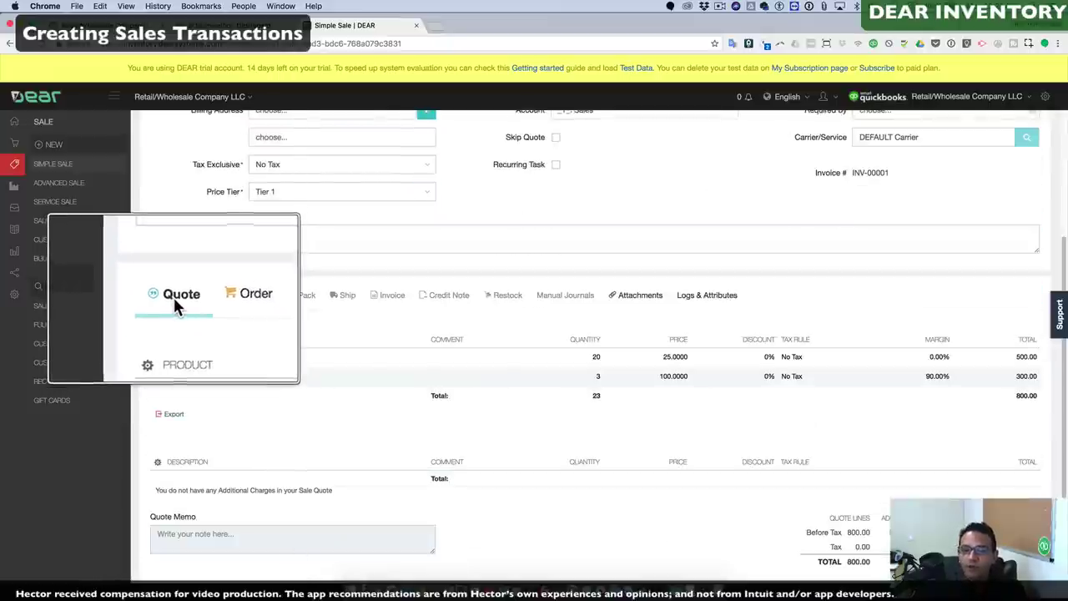
Step: Copy the quote's Widget 2 and Widget 3 lines into the sale order and authorise the order
click(221, 296)
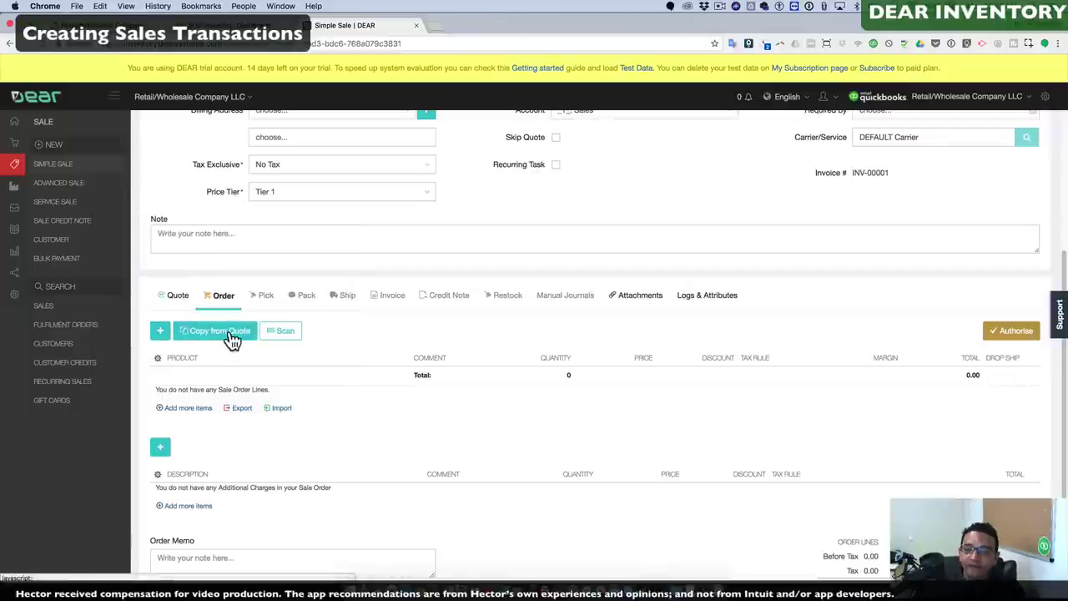
click(221, 331)
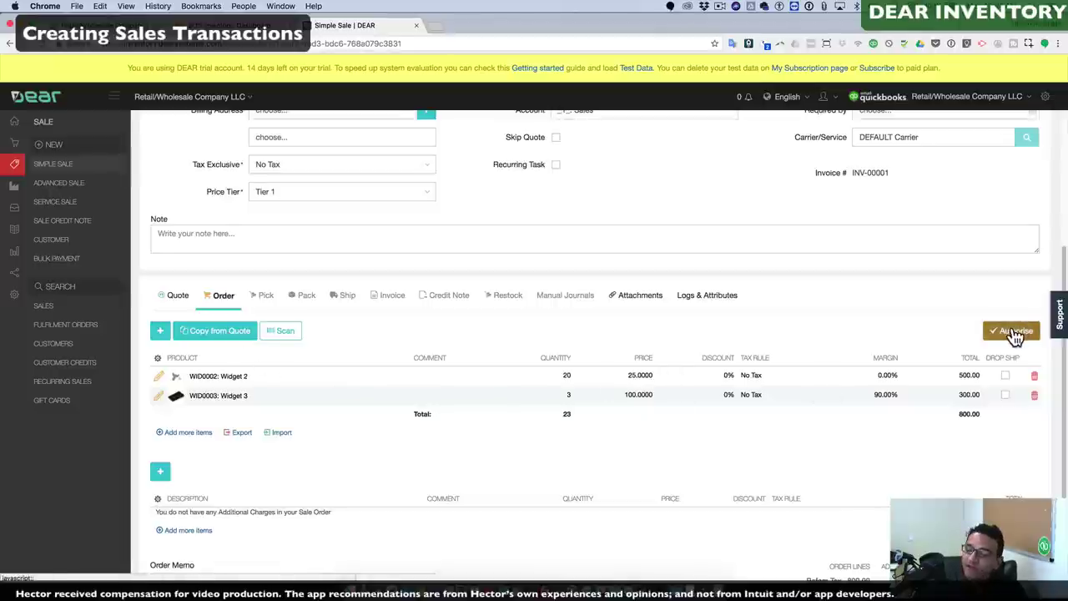
click(978, 335)
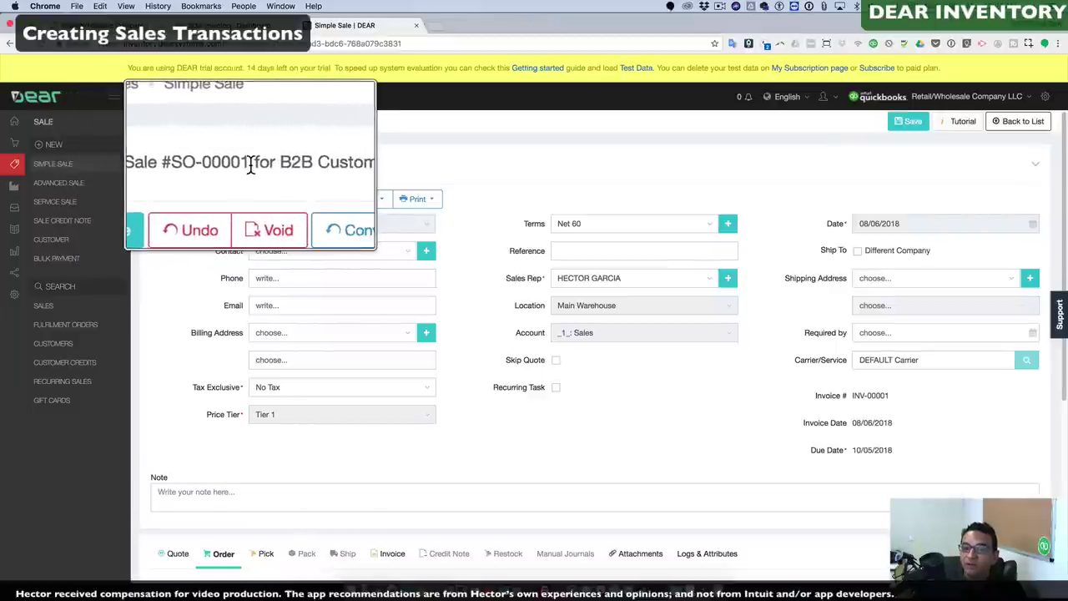
Step: Check the sale's picking and order stages, and authorise its invoice for the Widget 2 and Widget 3 lines
scroll(223, 417, down, 4)
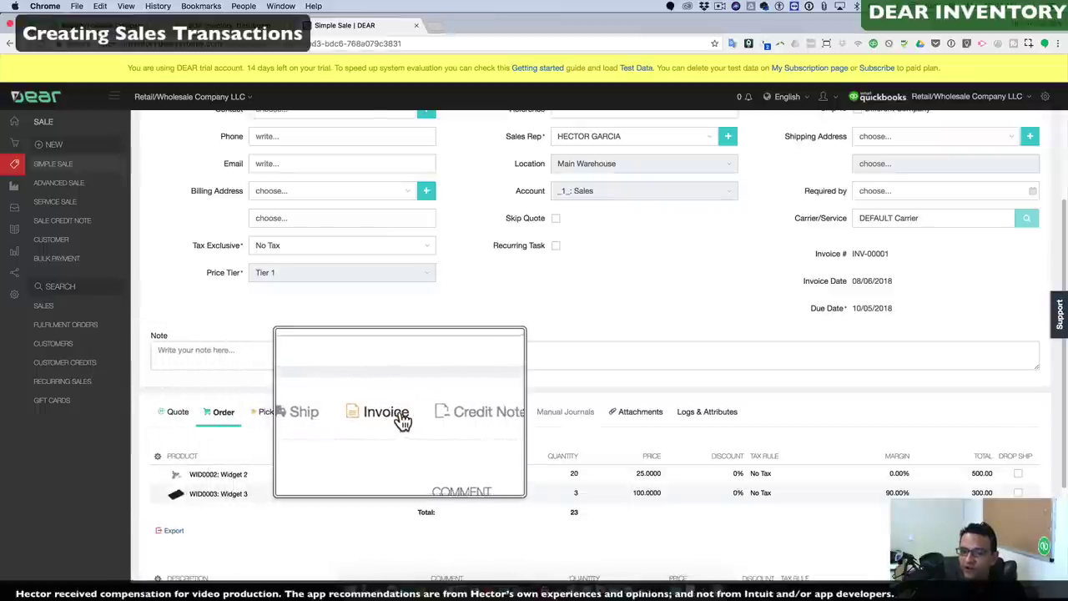
click(268, 418)
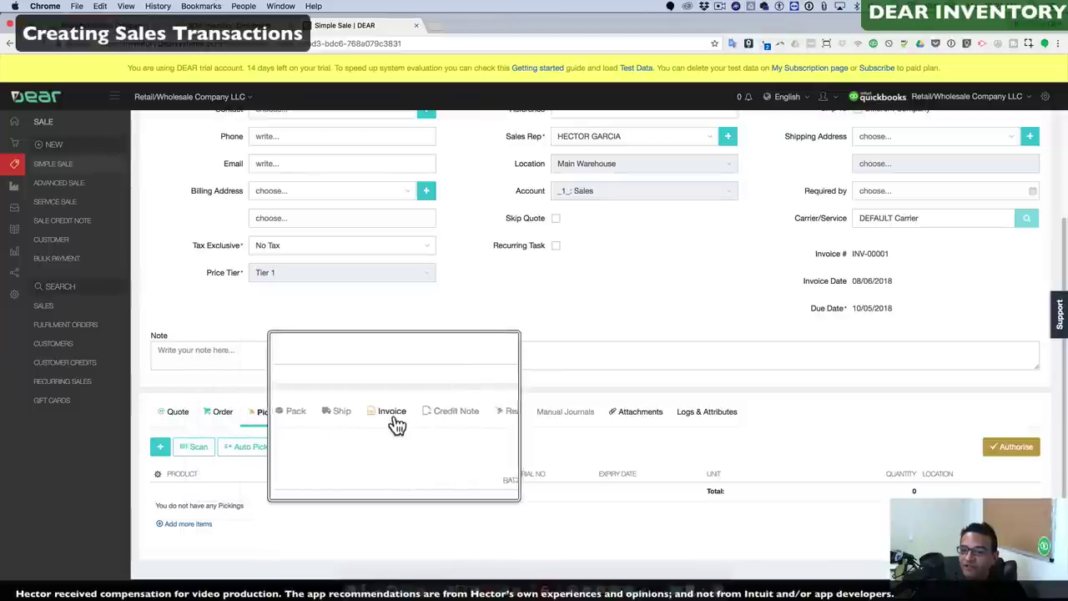
click(228, 412)
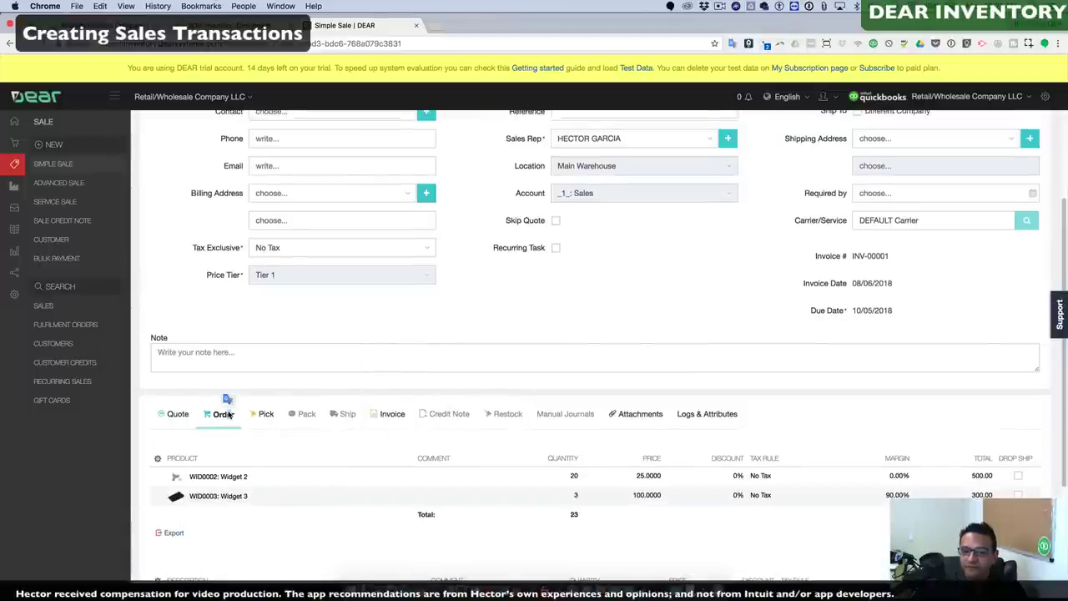
click(393, 415)
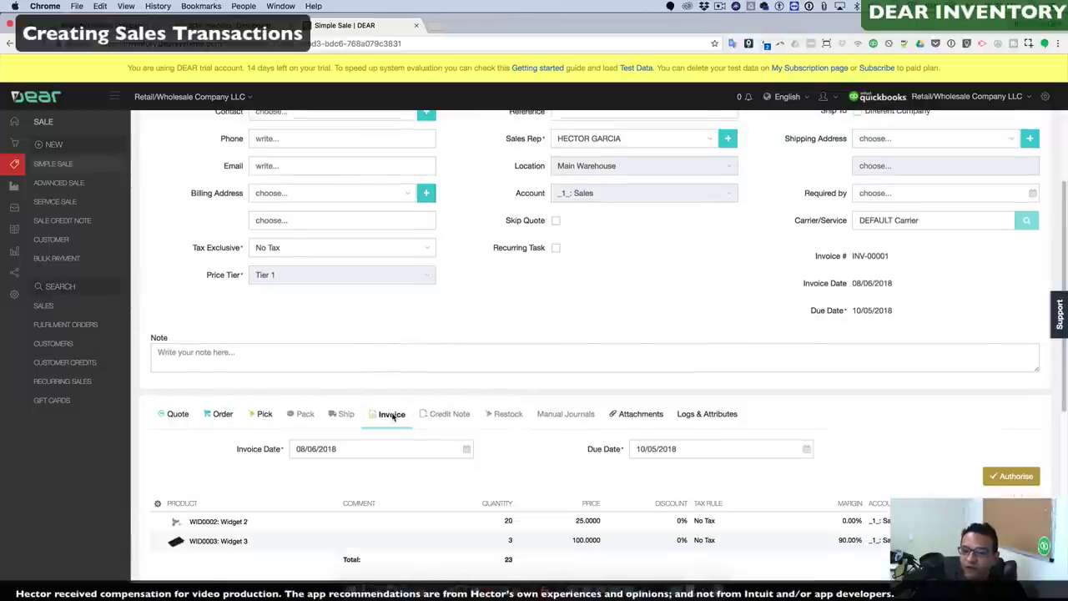
scroll(390, 417, down, 5)
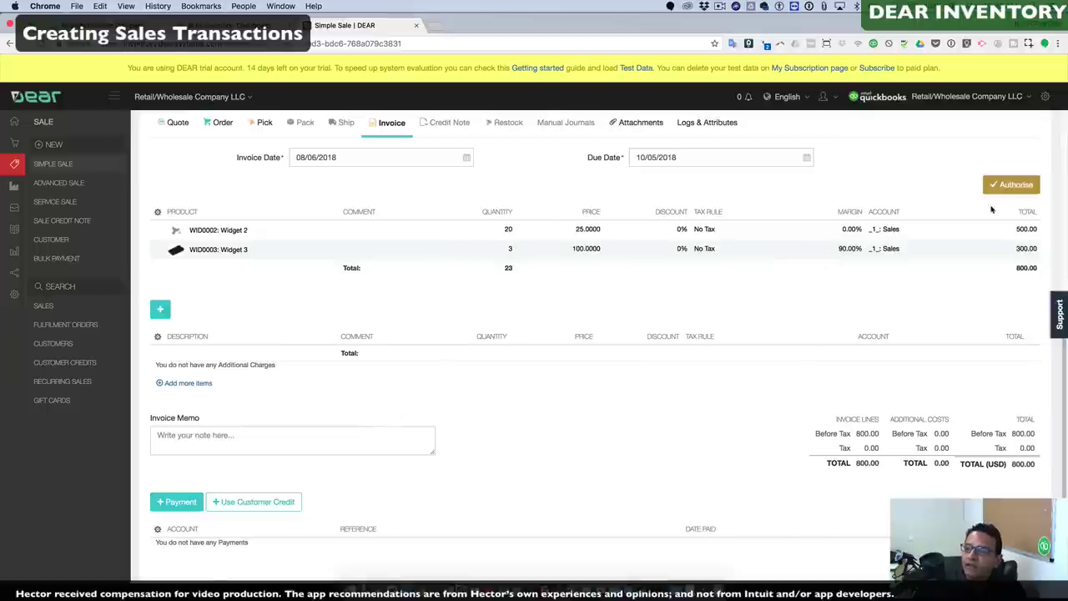
click(1010, 185)
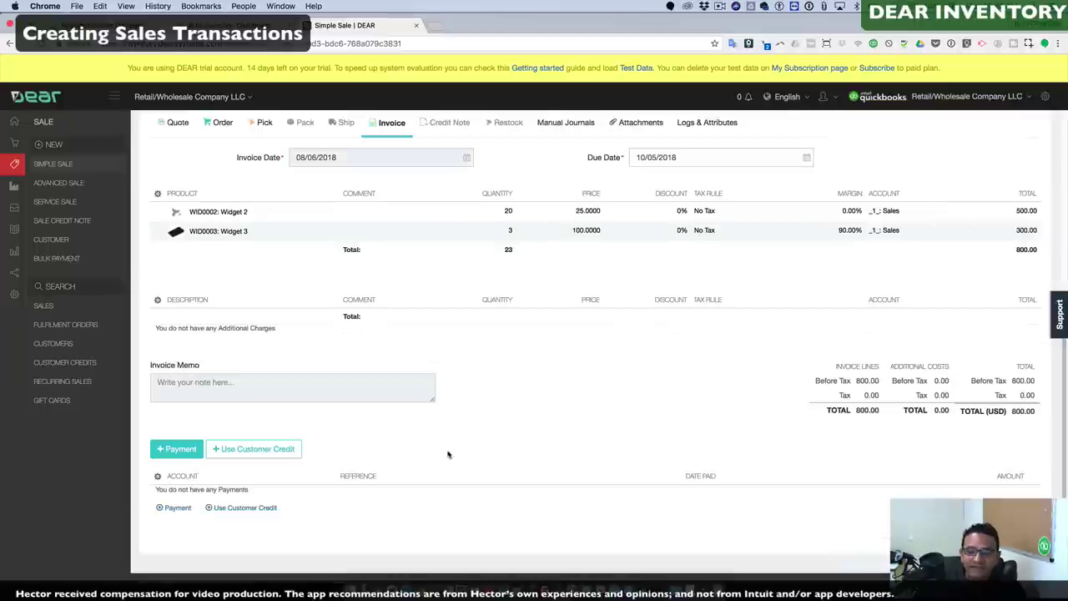
Step: Record a 500 payment to Undeposited Funds on the sale invoice and return to the dashboard
click(178, 454)
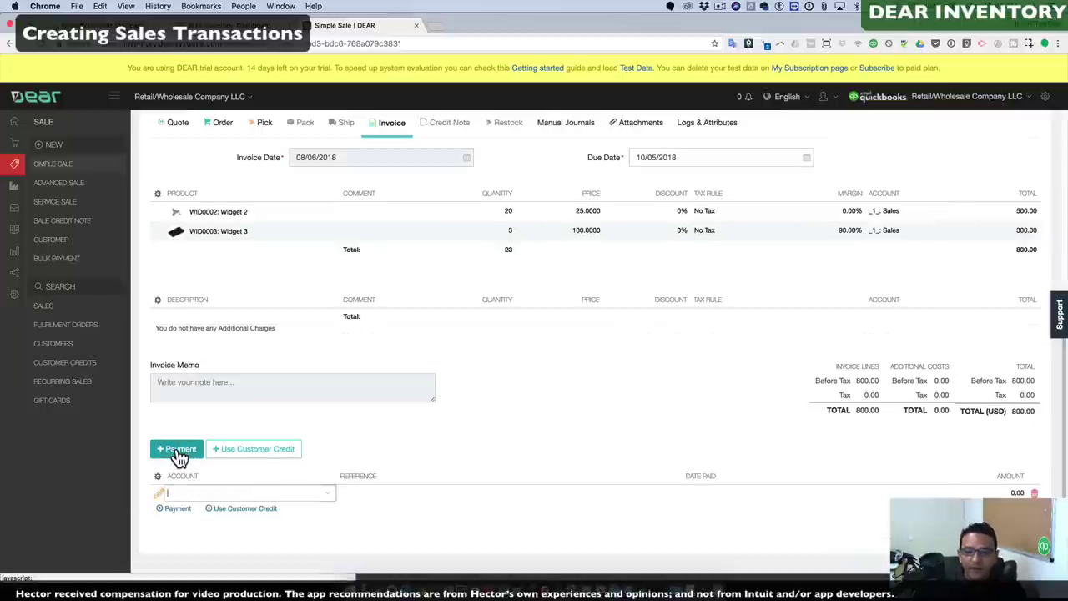
click(333, 499)
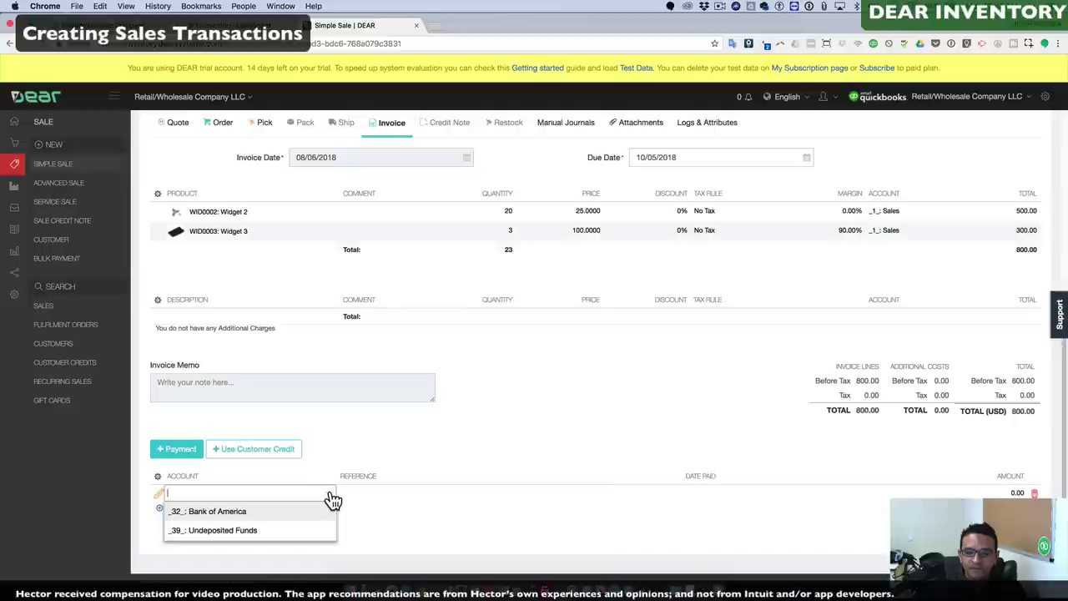
click(232, 537)
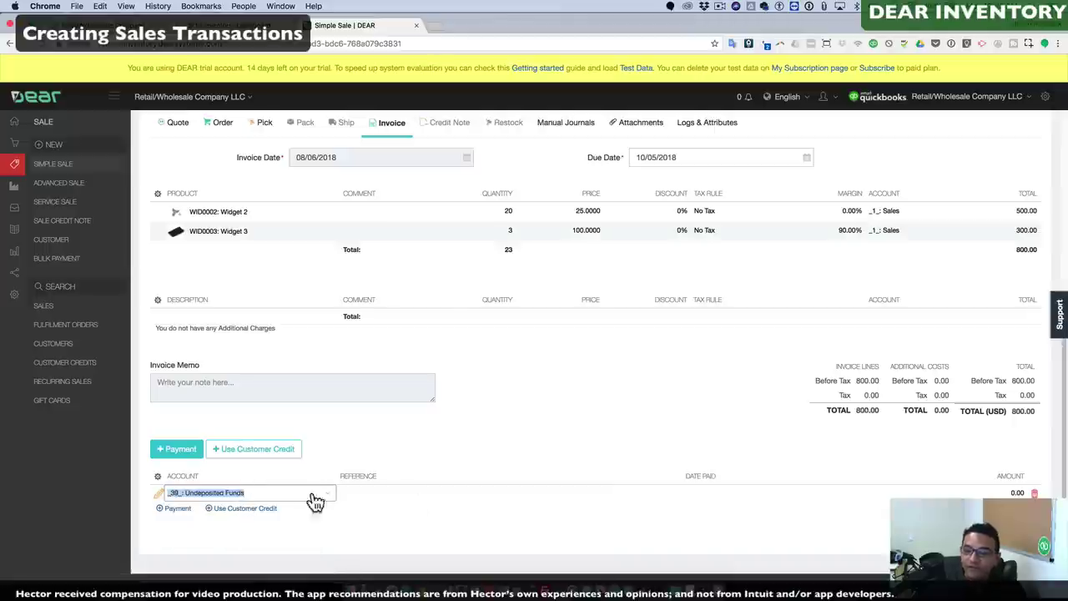
click(996, 495)
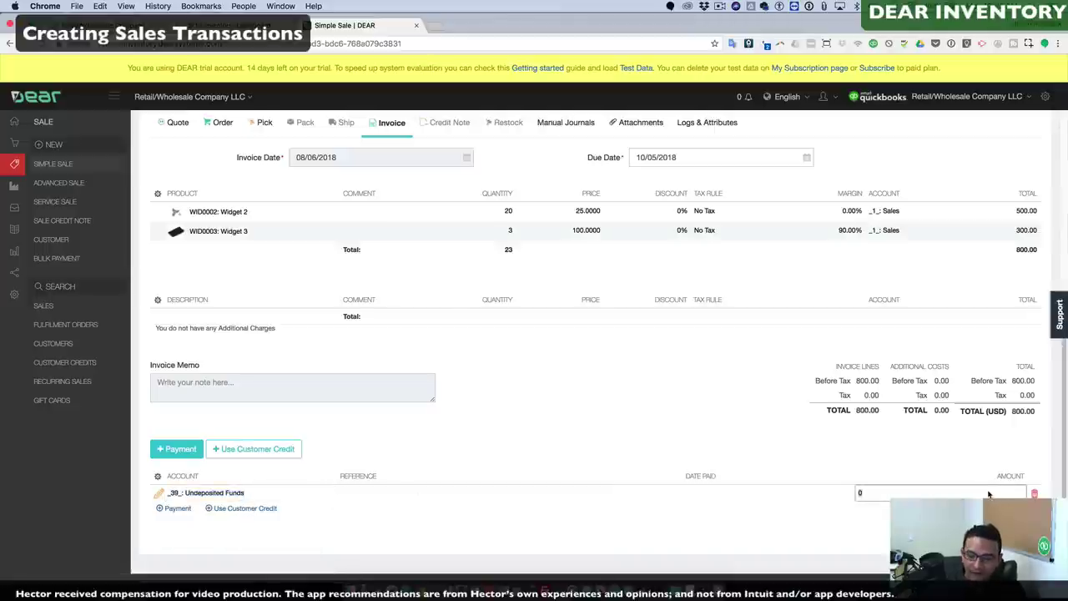
text(500)
click(604, 420)
click(15, 127)
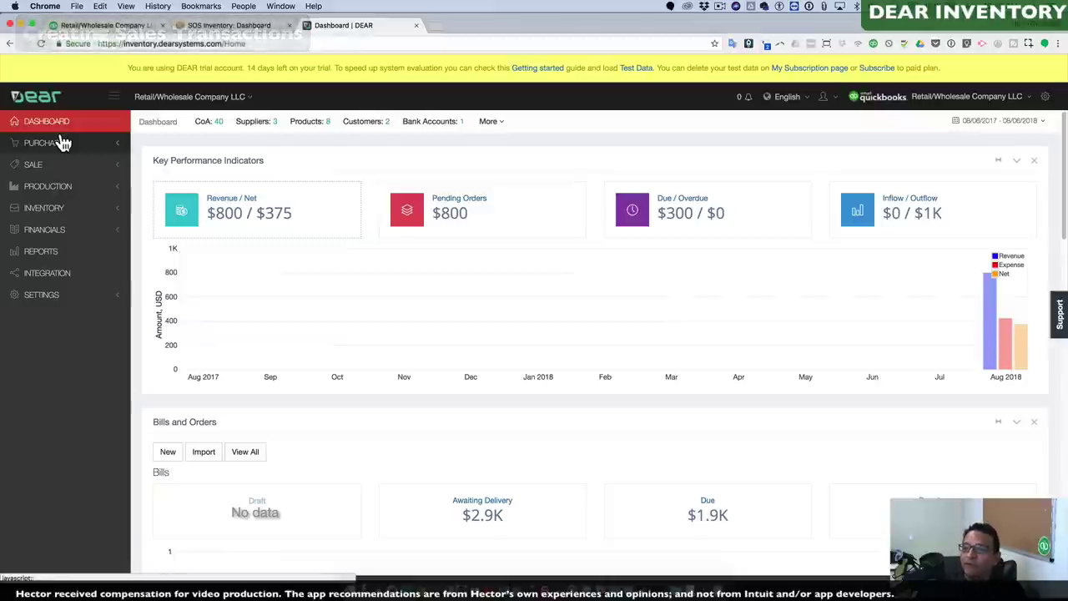
Step: Switch to QuickBooks Online and review the Asia Electronics LTD purchase order from the recent transactions
key(ctrl+Tab)
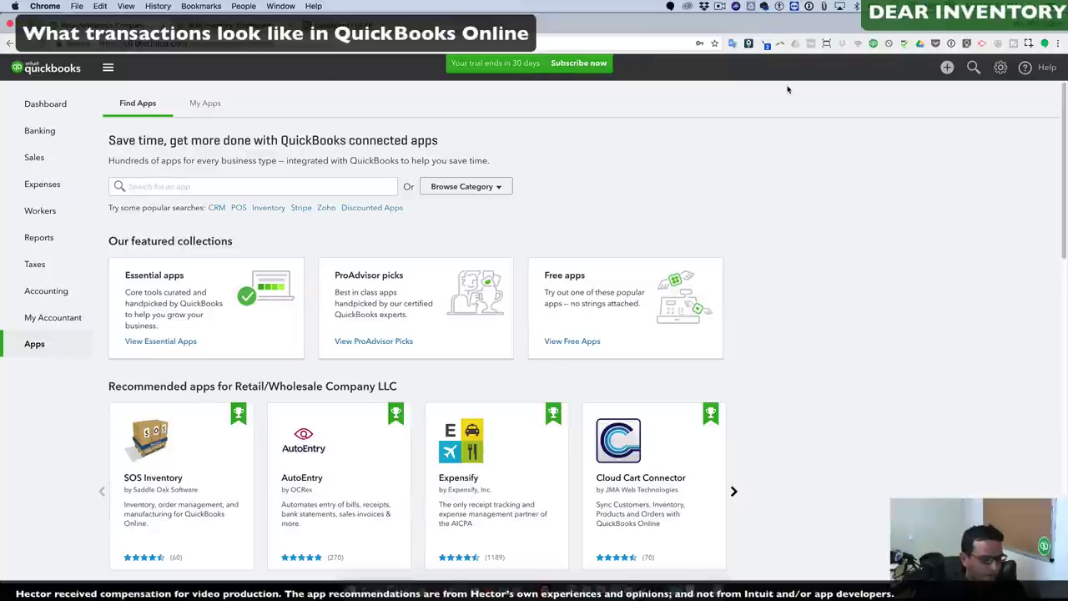
click(974, 69)
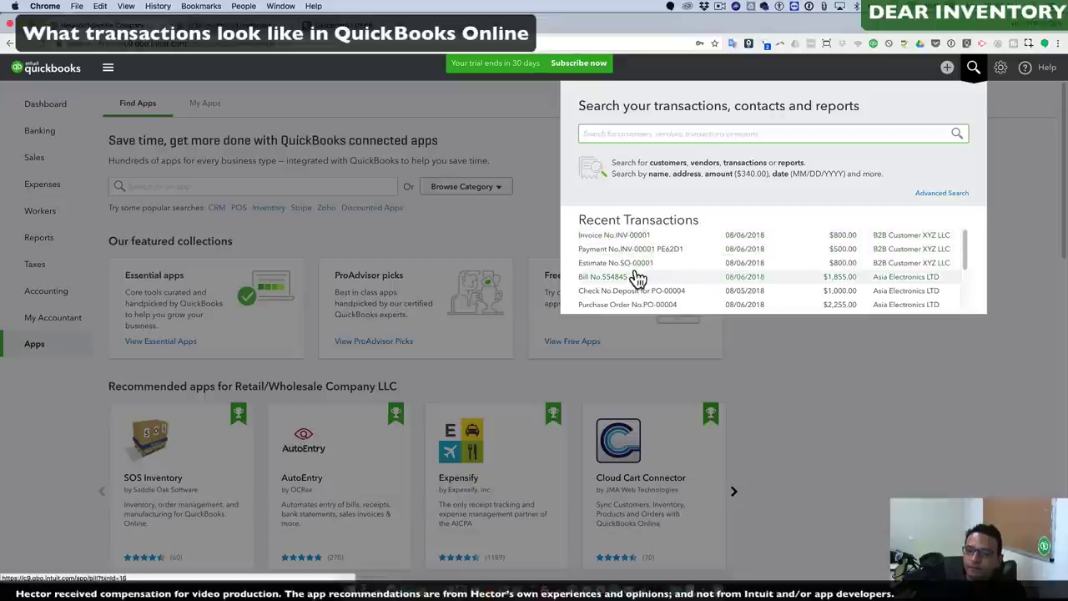
scroll(636, 284, down, 1)
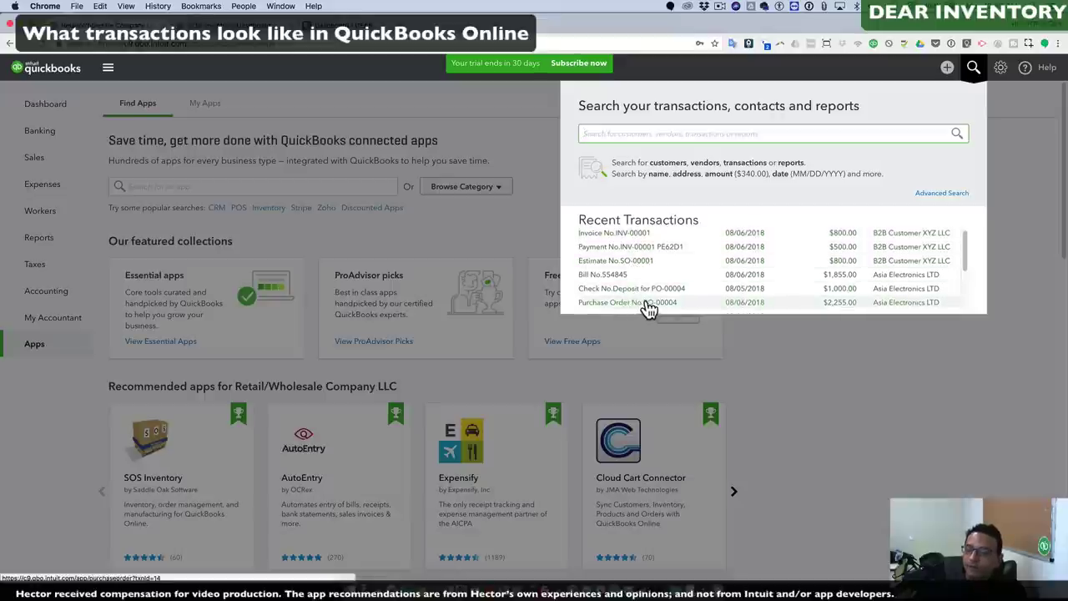
click(646, 304)
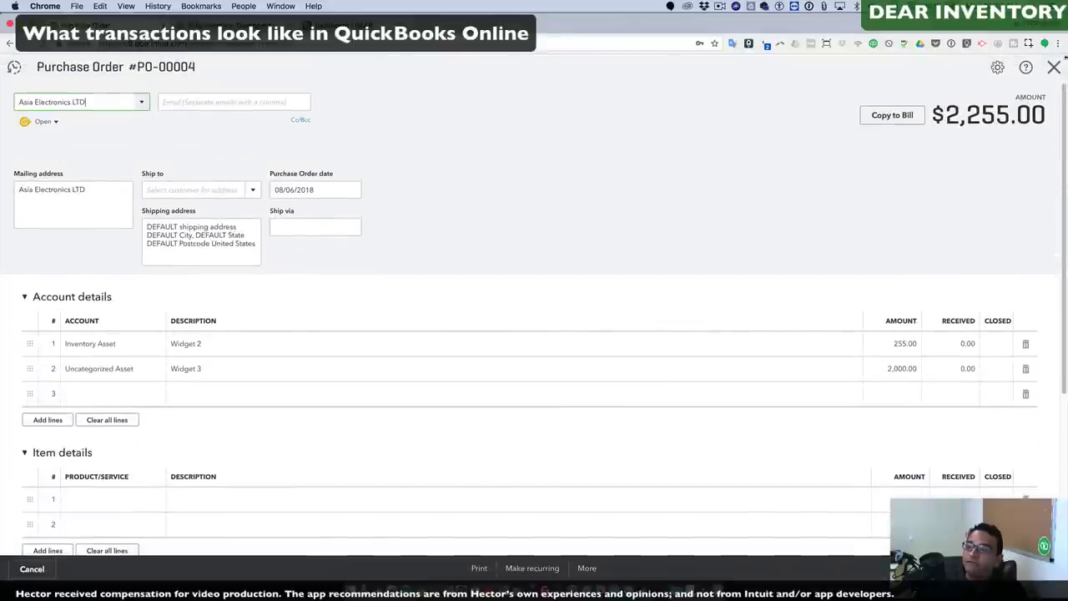
click(1054, 69)
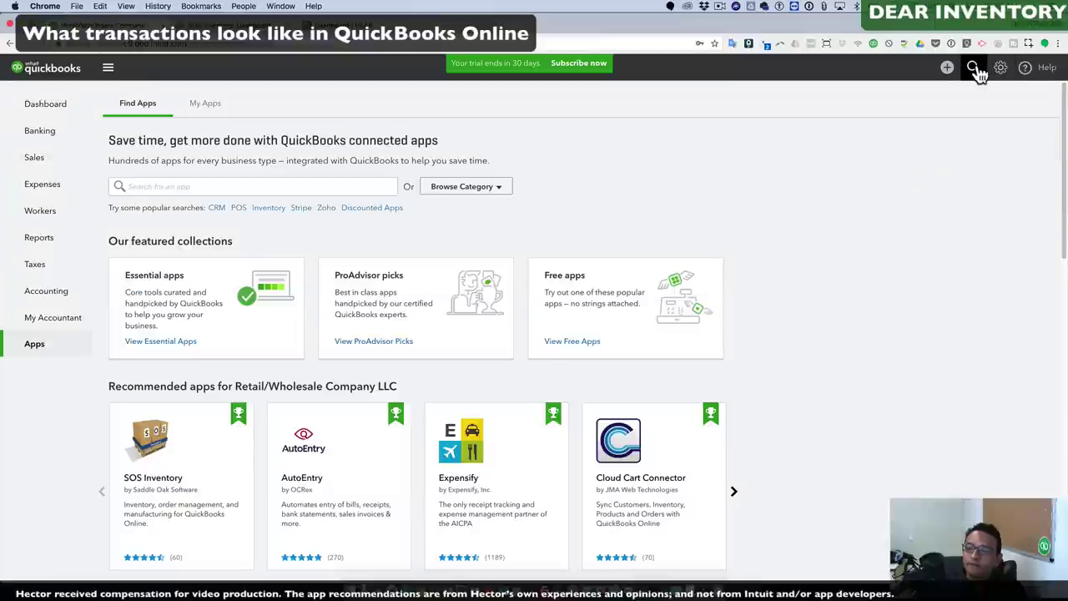
Step: Open the Asia Electronics LTD bill, change the Widget 3 line's account to Inventory Asset and save the bill
click(975, 68)
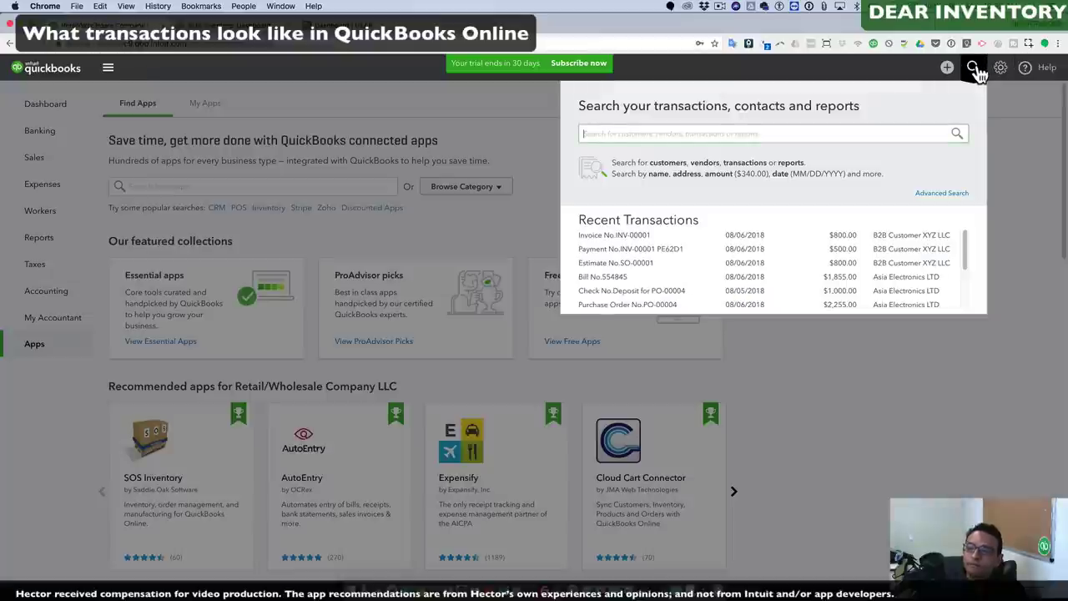
click(617, 278)
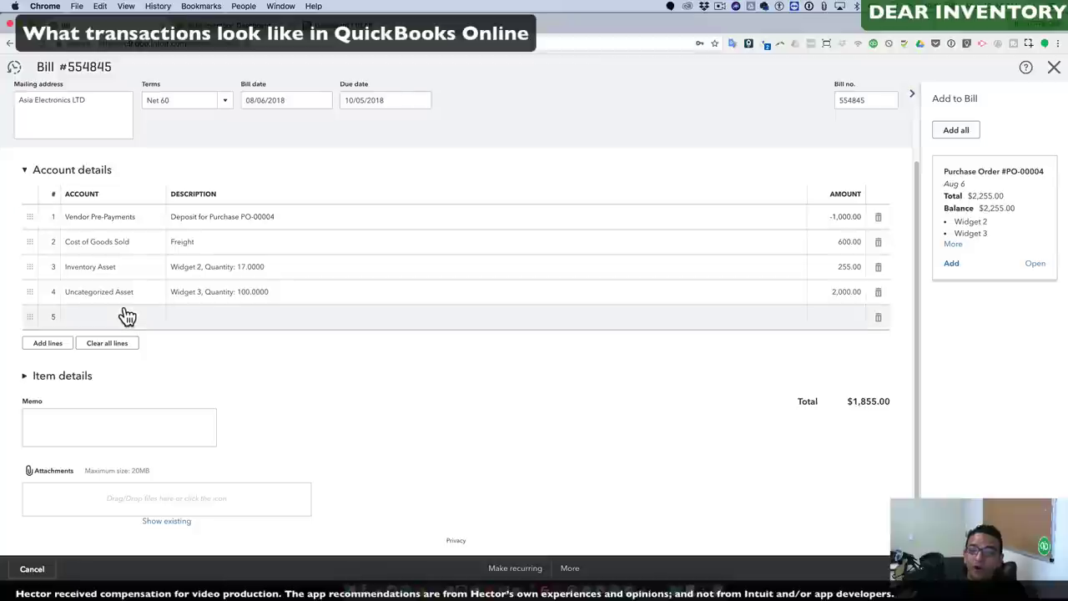
scroll(127, 317, up, 3)
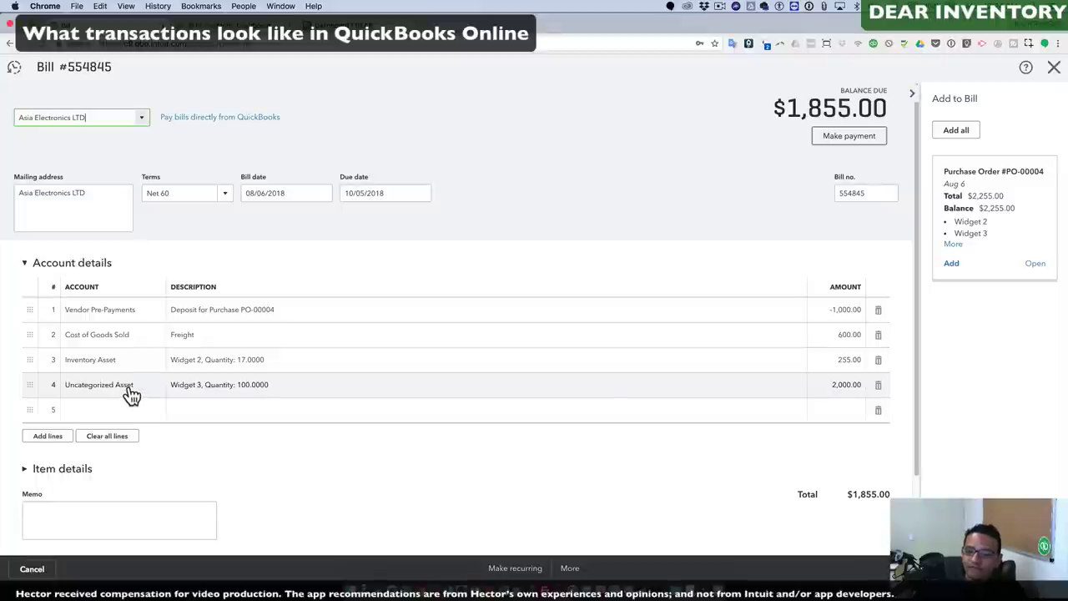
click(131, 392)
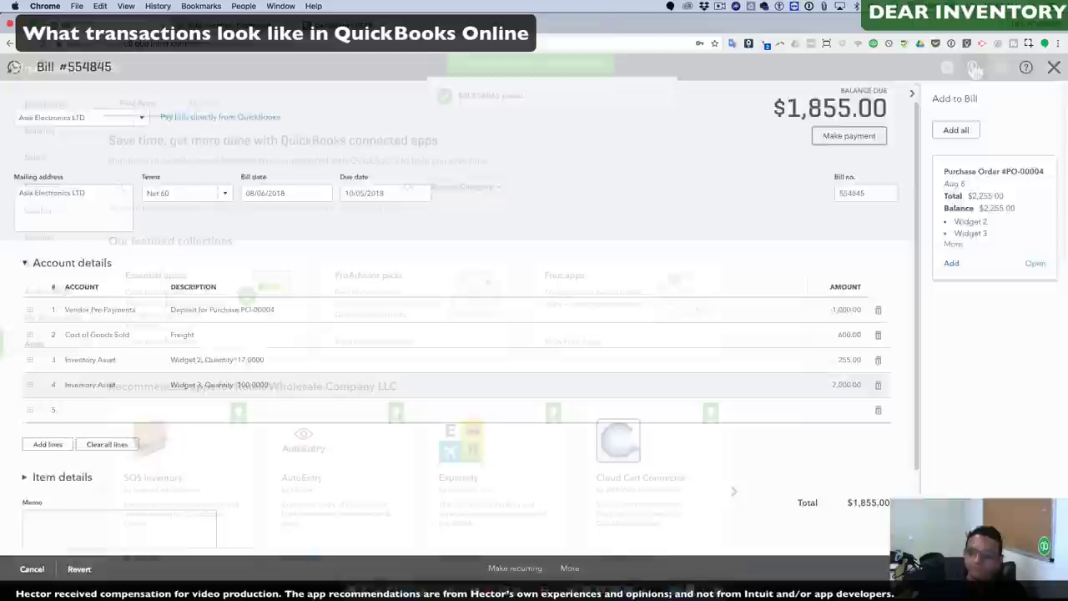
Step: Open the B2B Customer XYZ LLC invoice and check its Widget 2 product item and the payment applied
click(974, 68)
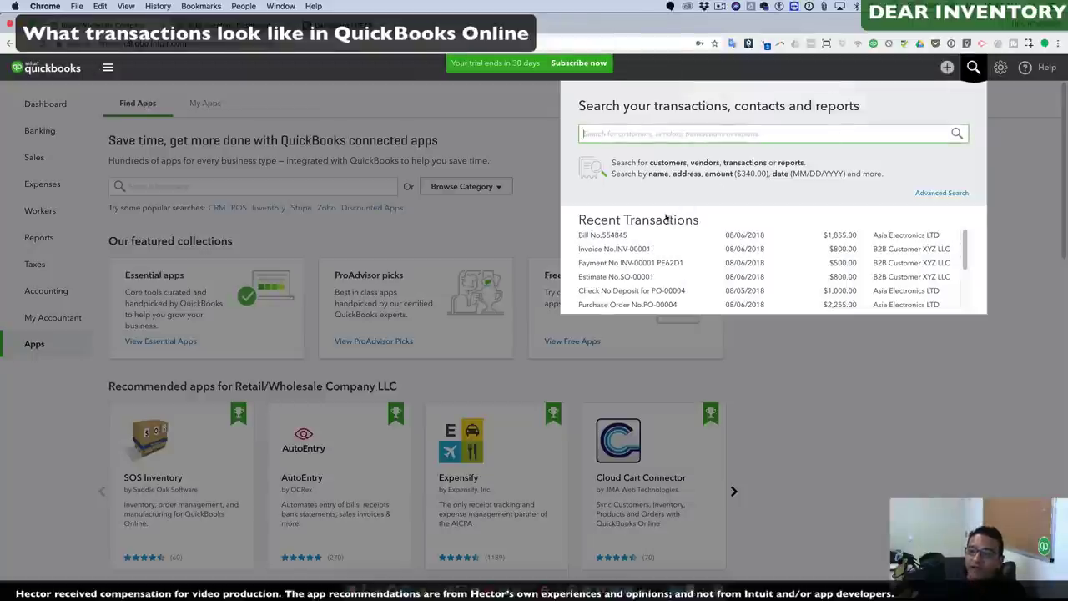
click(632, 251)
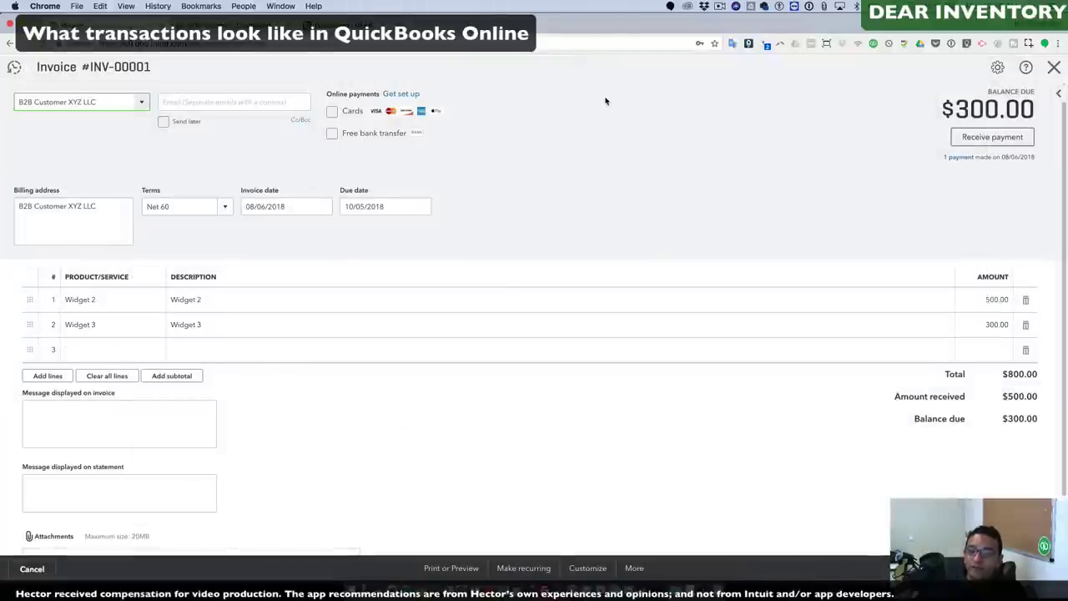
click(155, 306)
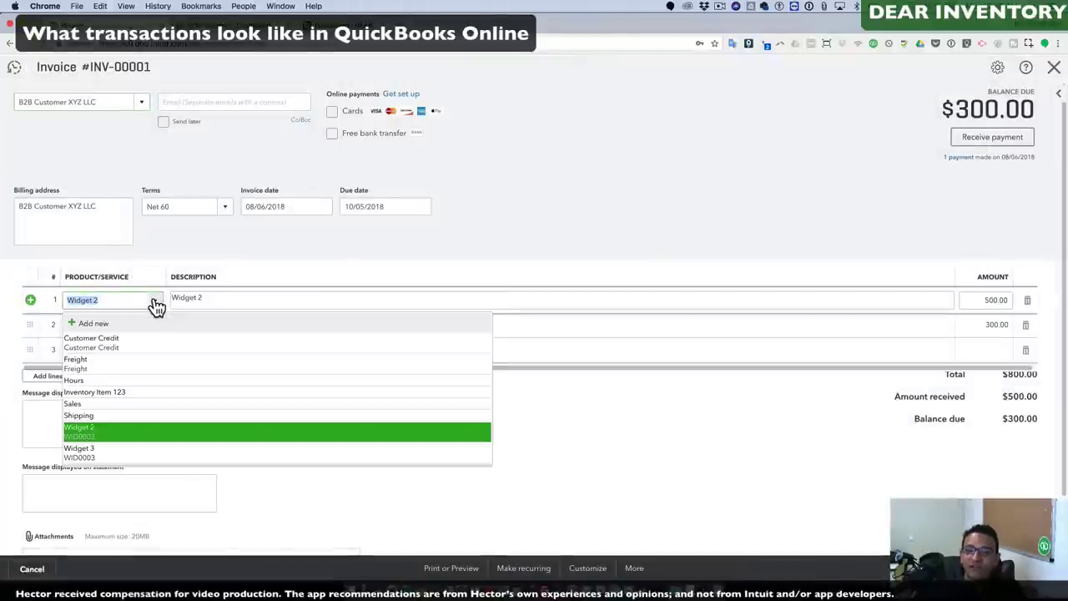
click(332, 246)
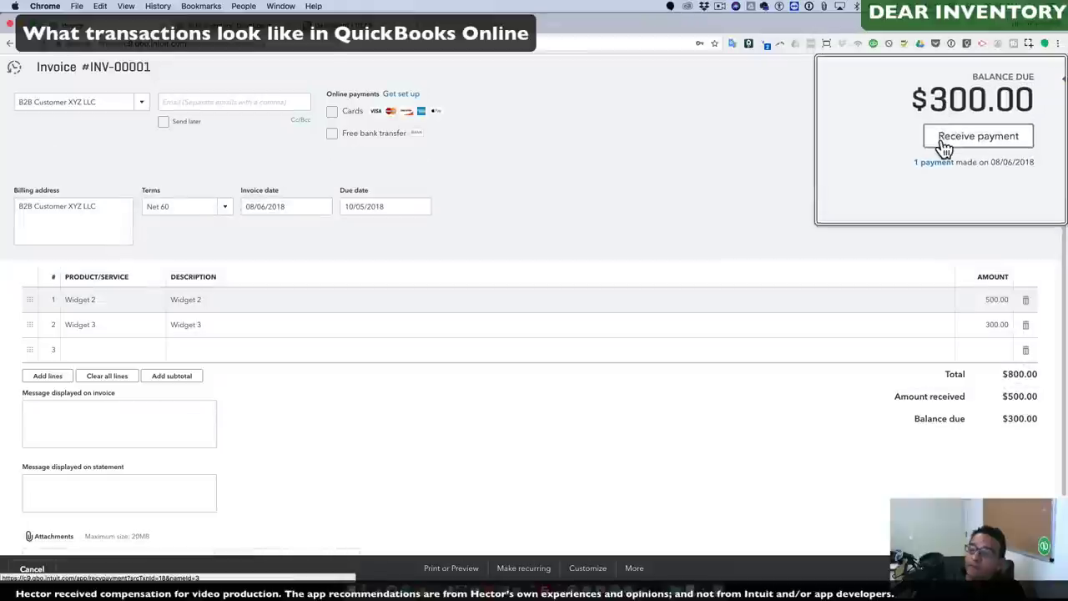
click(942, 161)
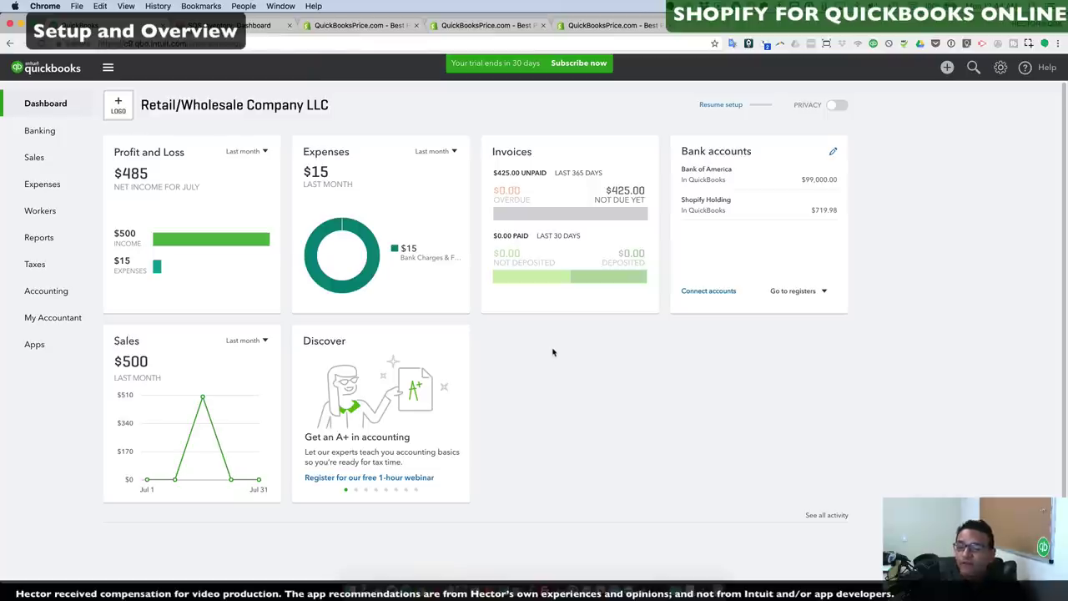
Step: Search the QuickBooks app centre for "shopi" and open the Shopify for QuickBooks Online app
click(37, 347)
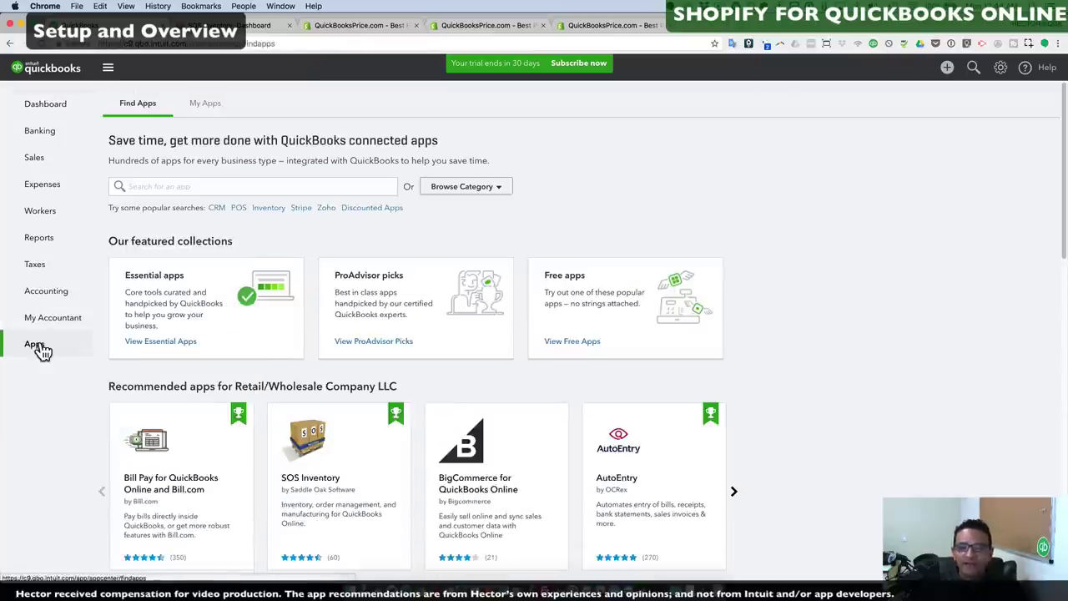
click(167, 185)
text(sh)
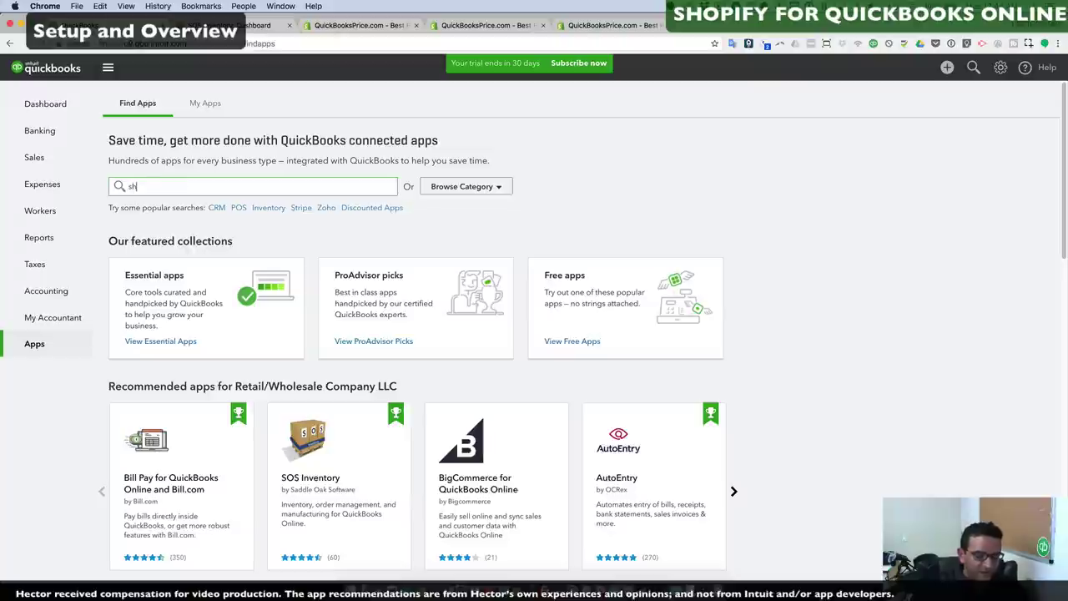
text(opi)
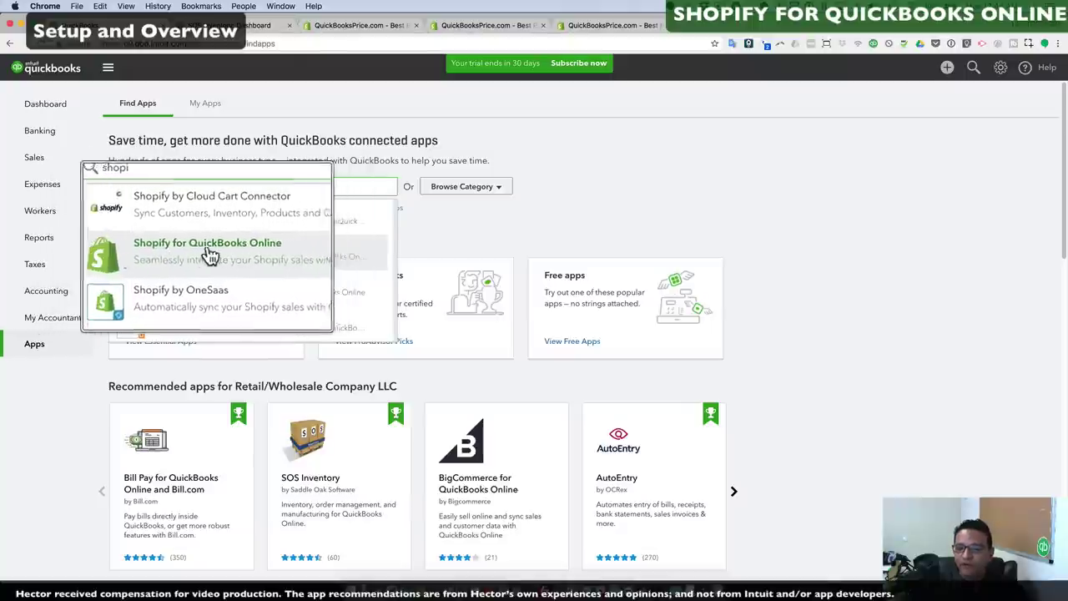
click(216, 252)
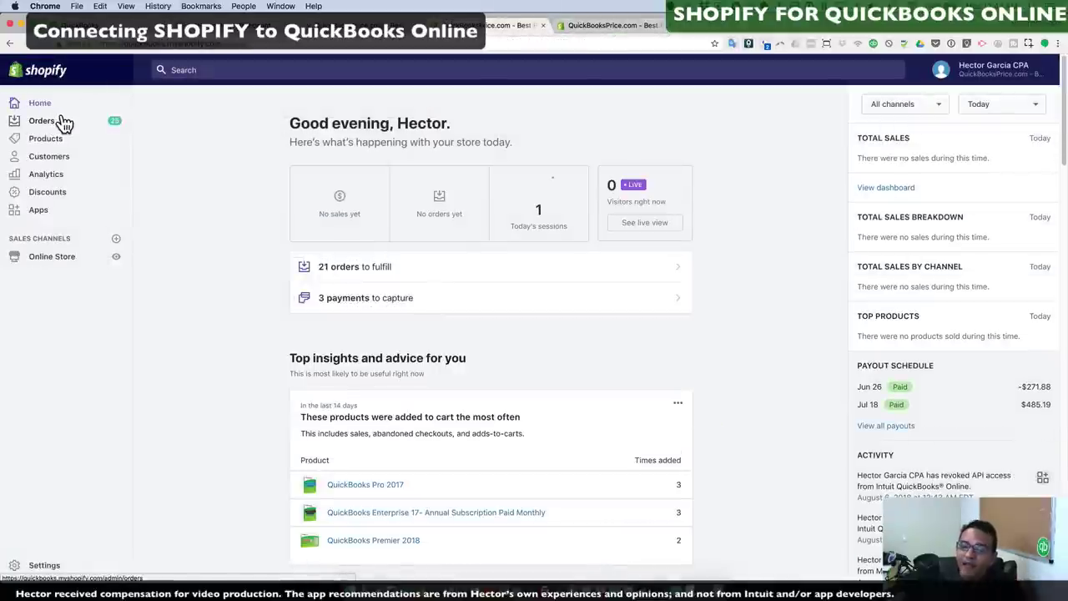
Step: In the Shopify admin, search the Shopify App Store for "quickbooks" and get the Intuit QuickBooks Online app
click(42, 213)
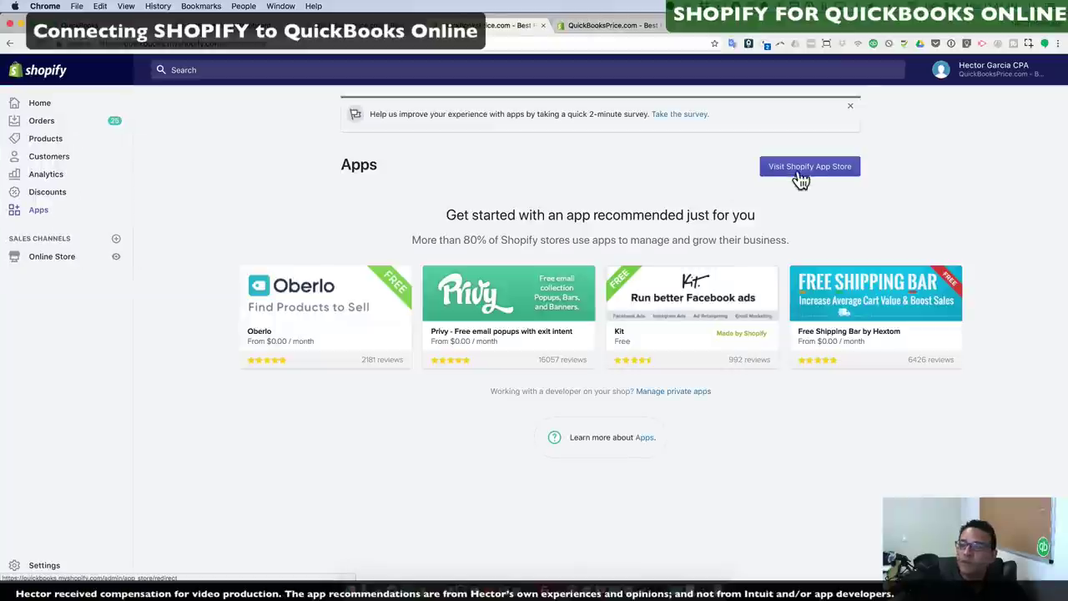
click(814, 171)
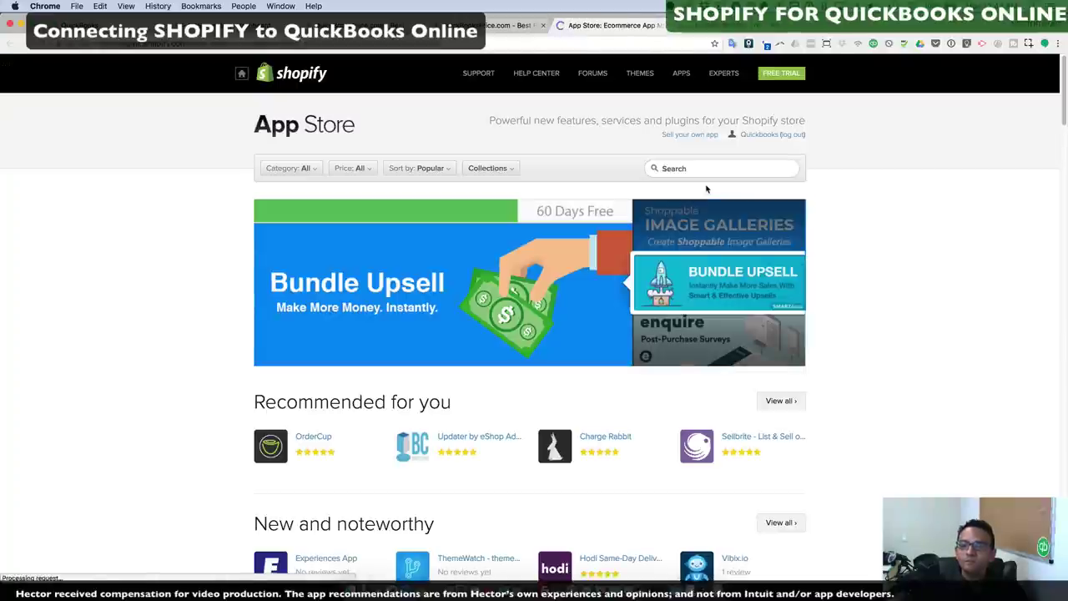
click(707, 168)
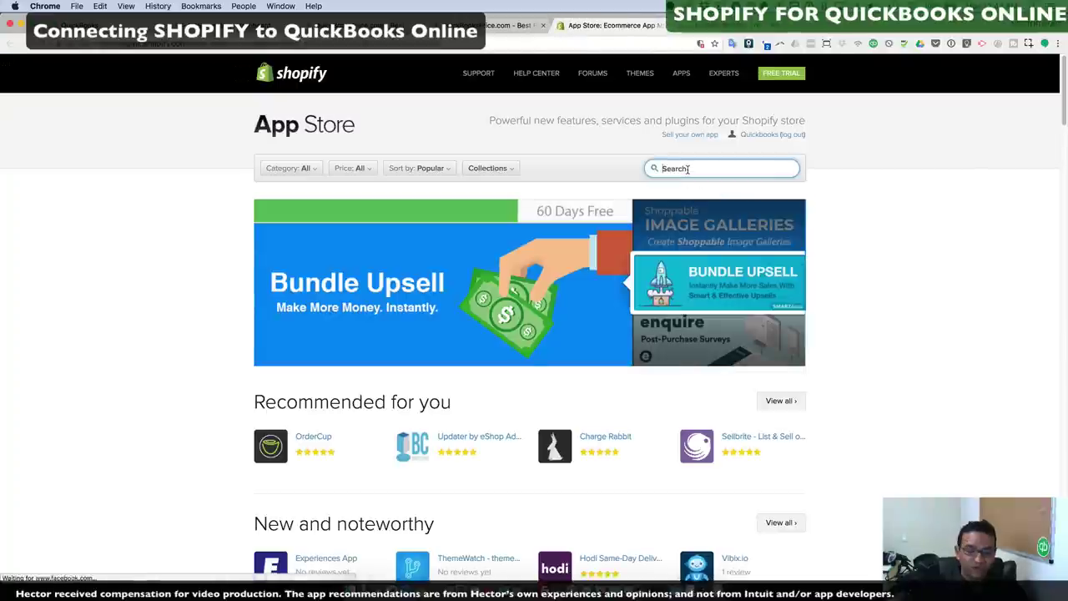
text(quickbooks)
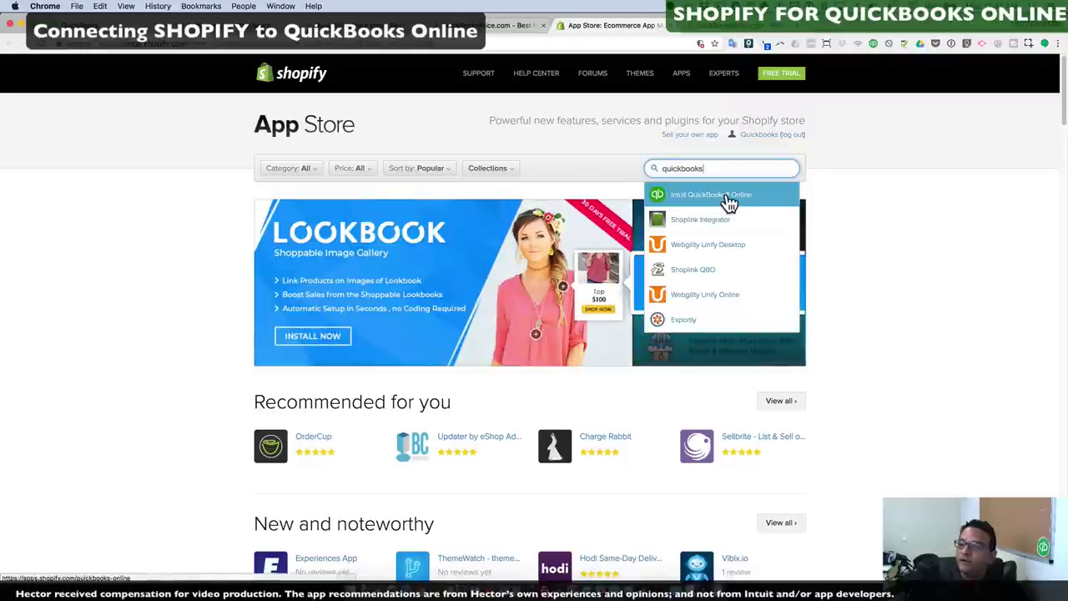
click(728, 203)
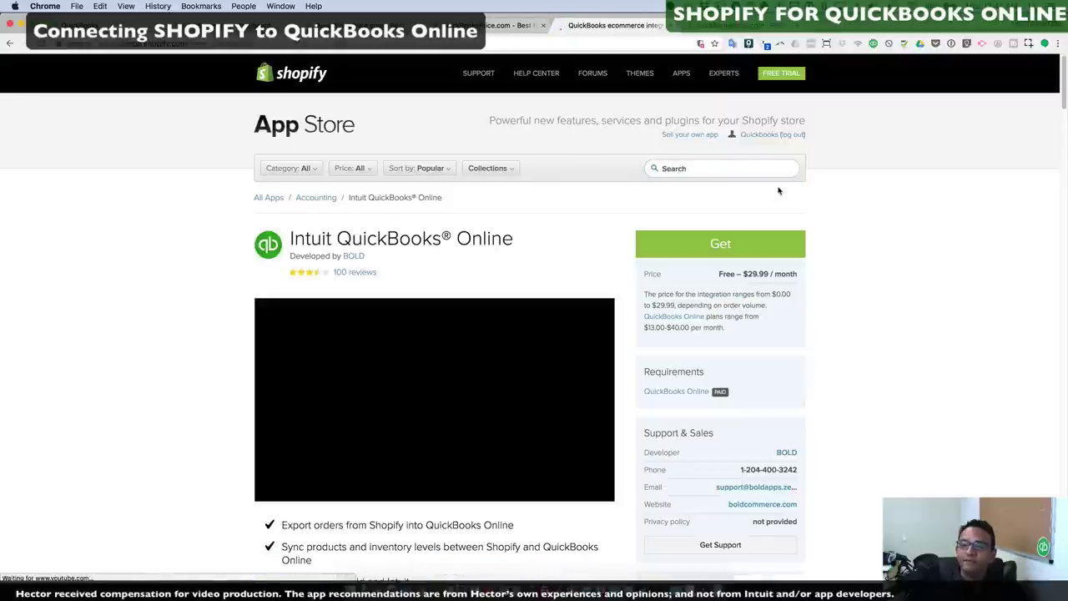
click(727, 253)
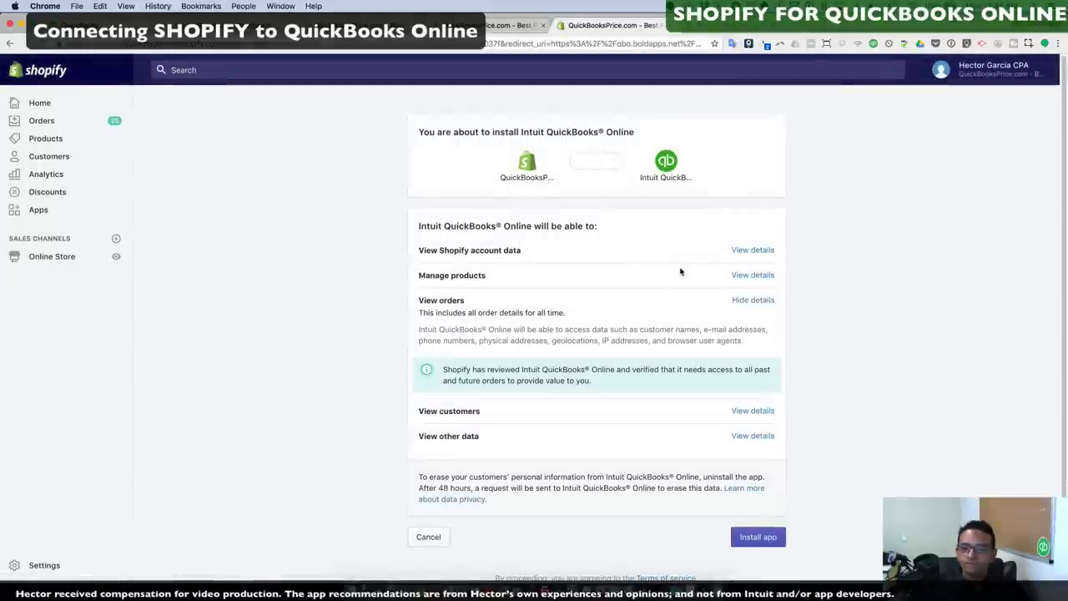
Step: Review the access details for account data, products, orders, customers and other data, and install the Intuit QuickBooks Online app
click(754, 250)
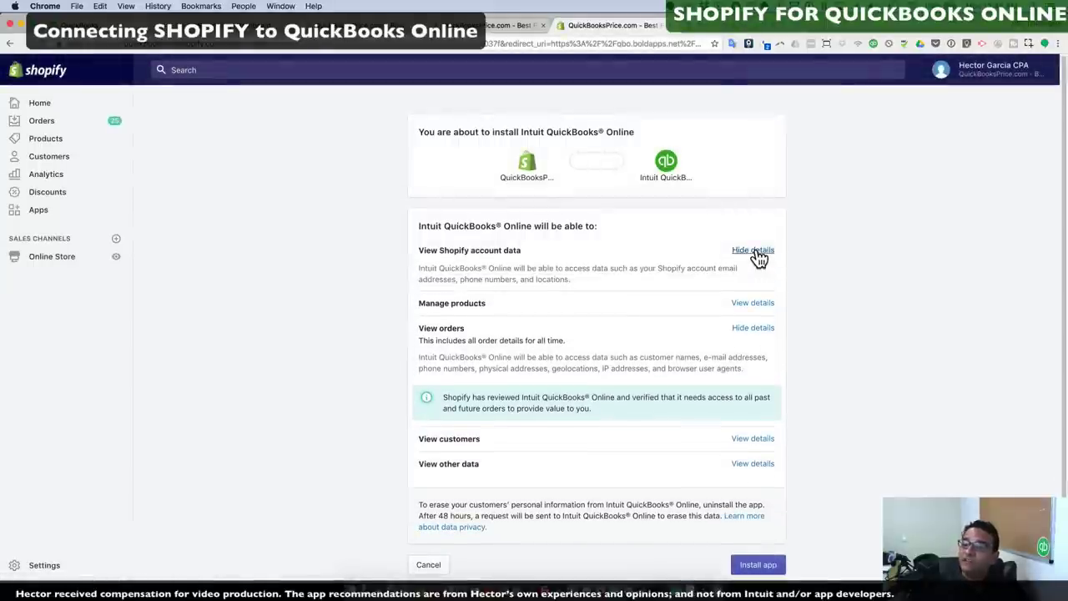
click(756, 305)
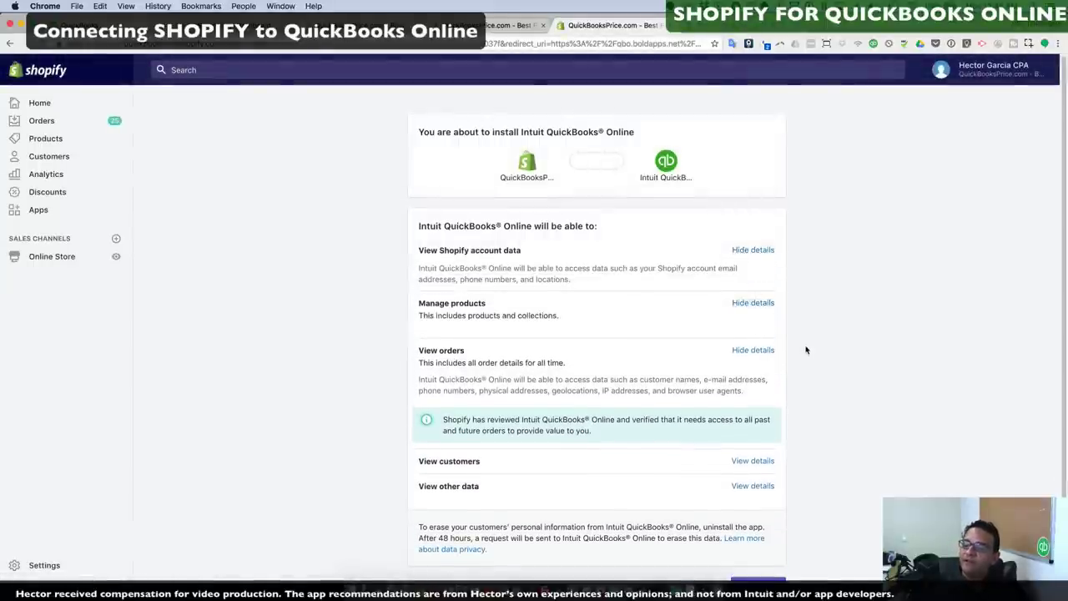
scroll(806, 350, down, 2)
click(757, 377)
click(756, 450)
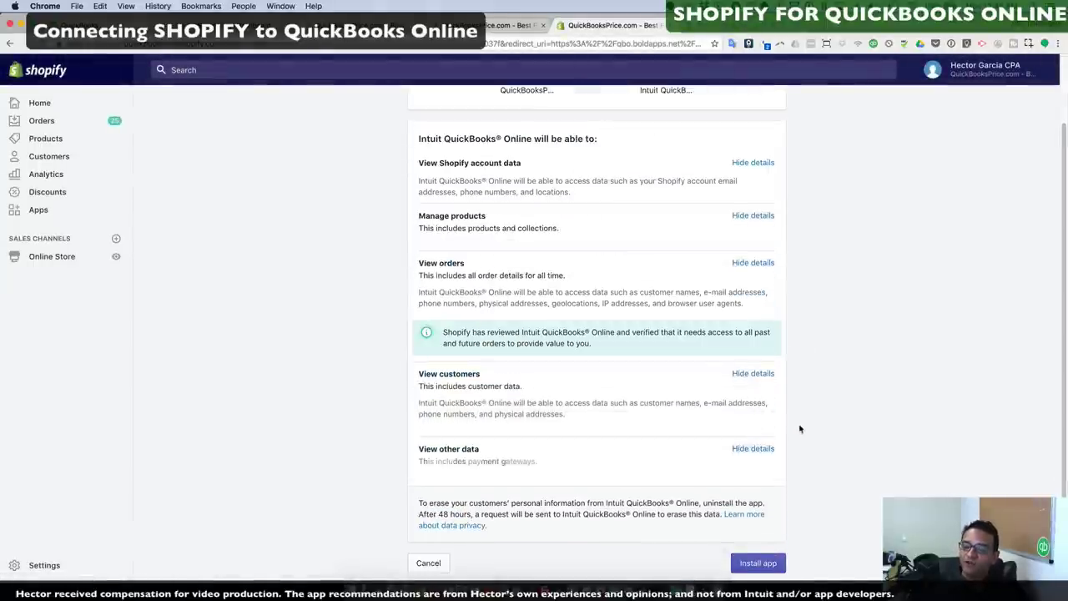
scroll(801, 426, up, 2)
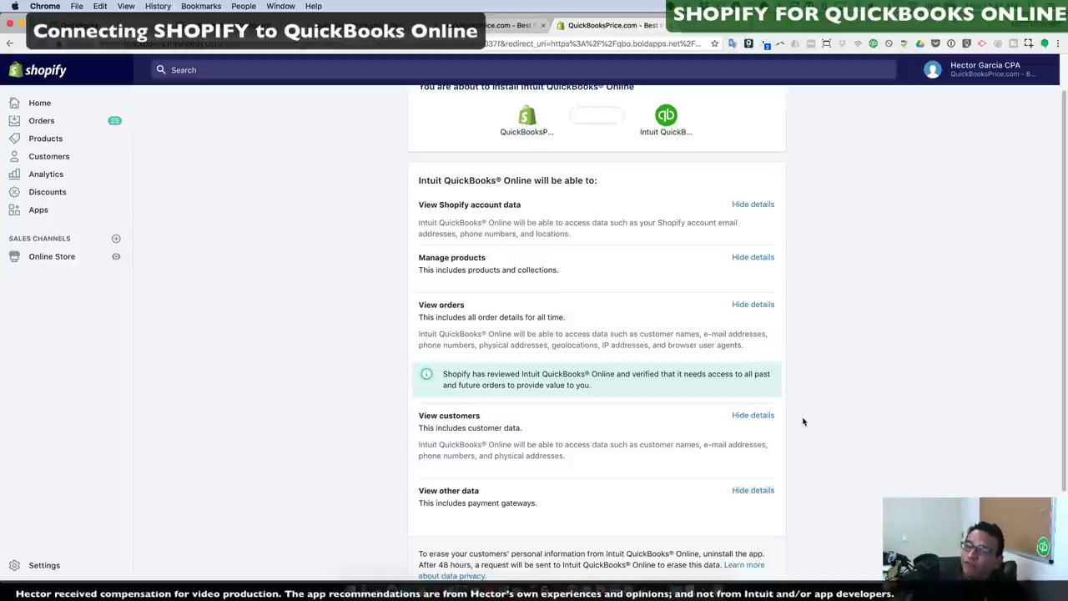
scroll(668, 489, down, 3)
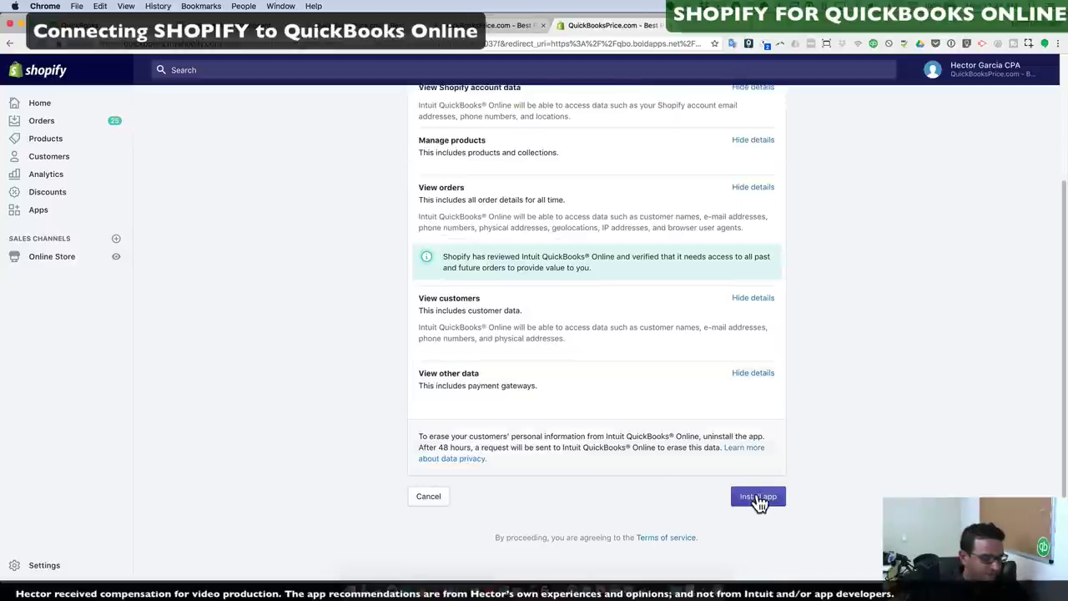
click(761, 501)
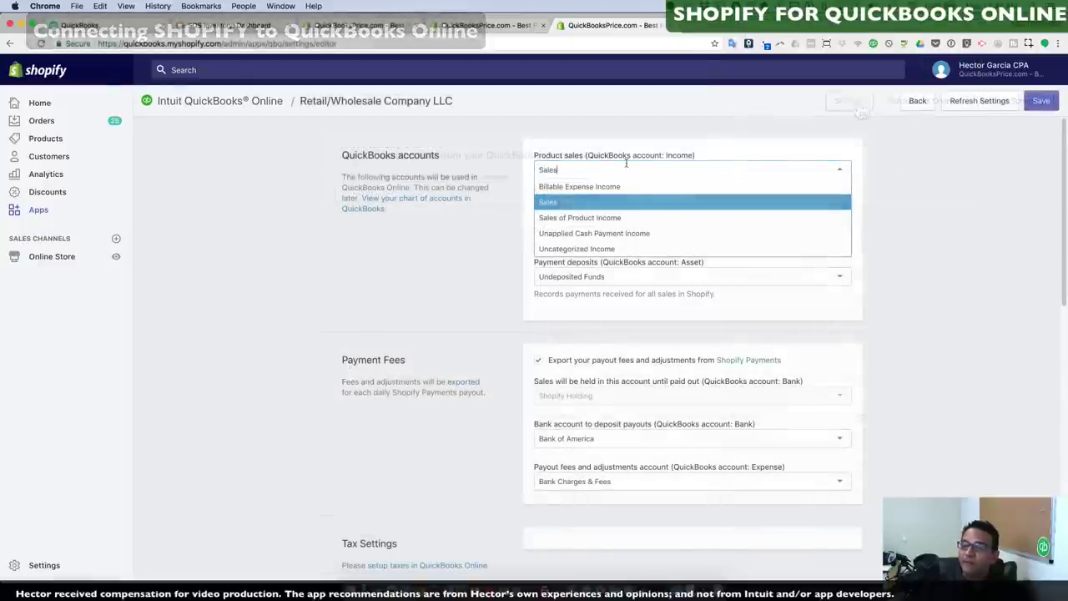
Step: Map product sales to Sales, PayPal deposits to Bank of America and payment deposits to Undeposited Funds
click(564, 203)
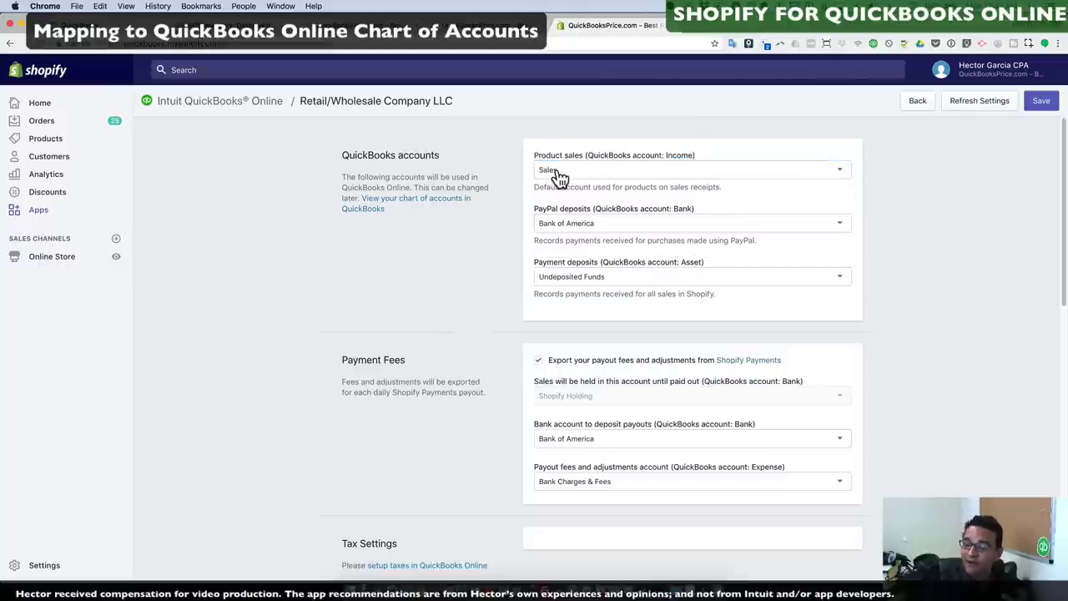
click(616, 223)
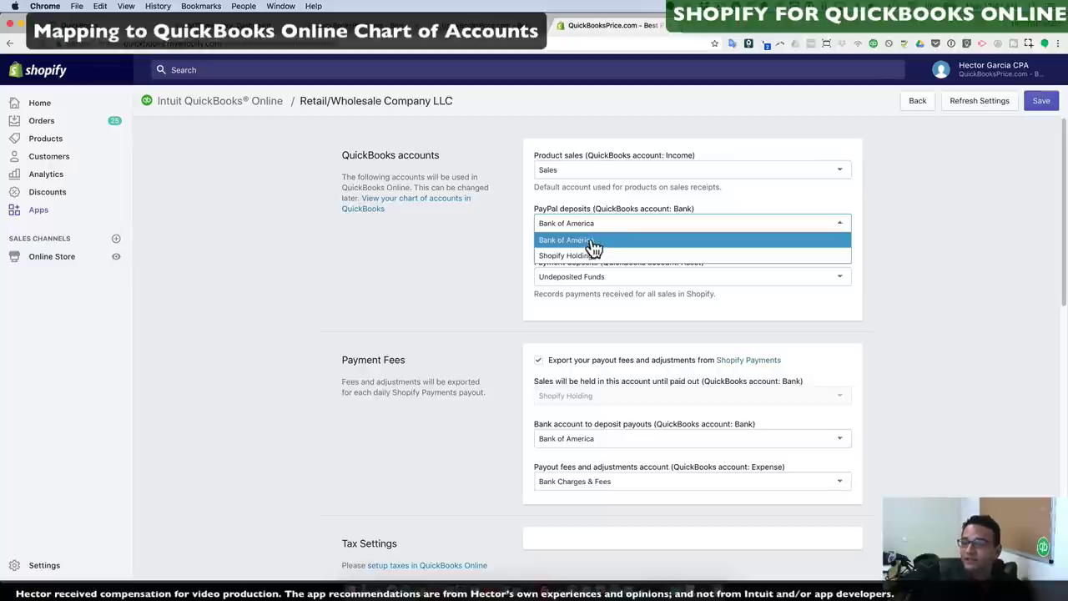
click(579, 240)
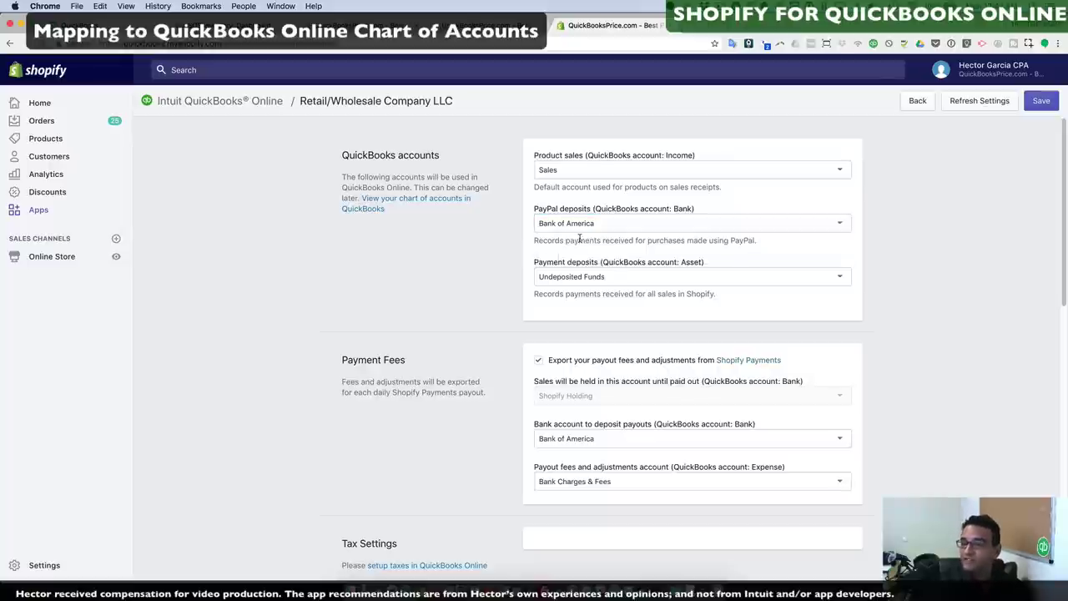
click(624, 280)
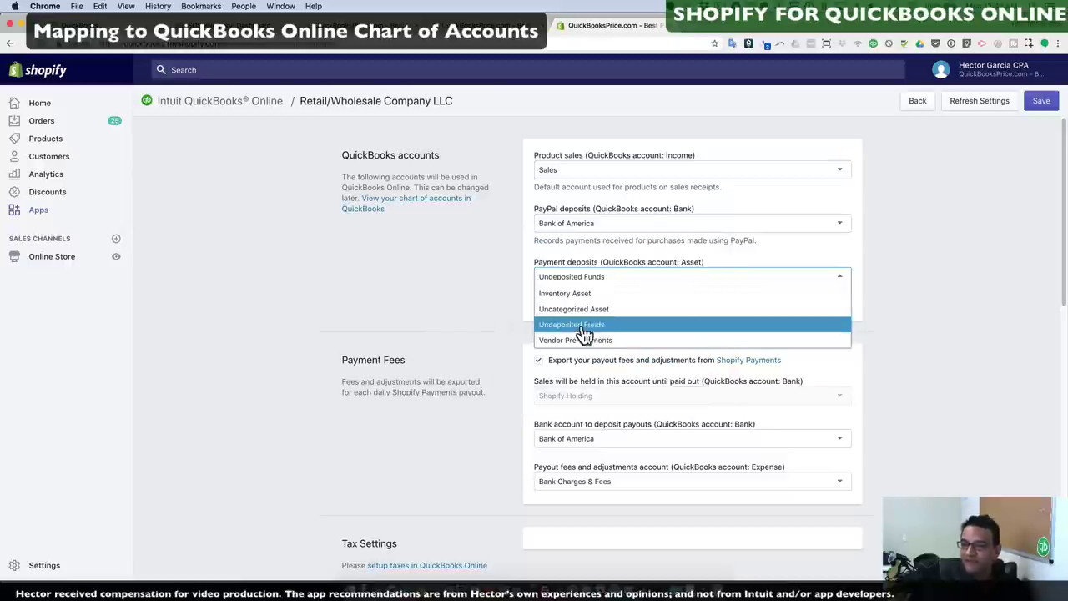
click(585, 326)
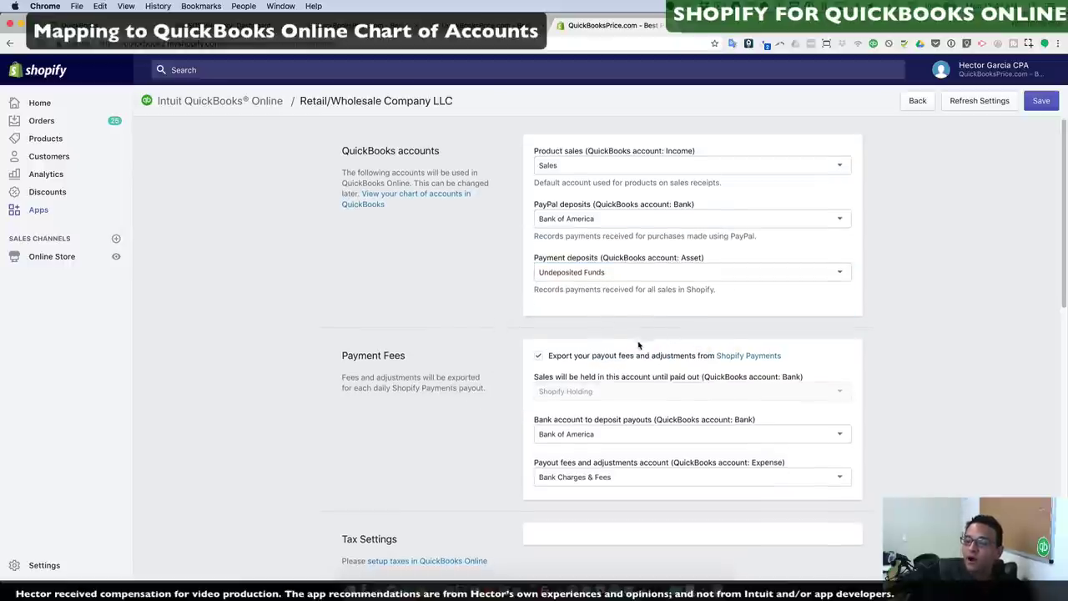
Step: Set the payout deposit account to Bank of America and the payout fees and adjustments account to Bank Charges & Fees
scroll(639, 344, down, 2)
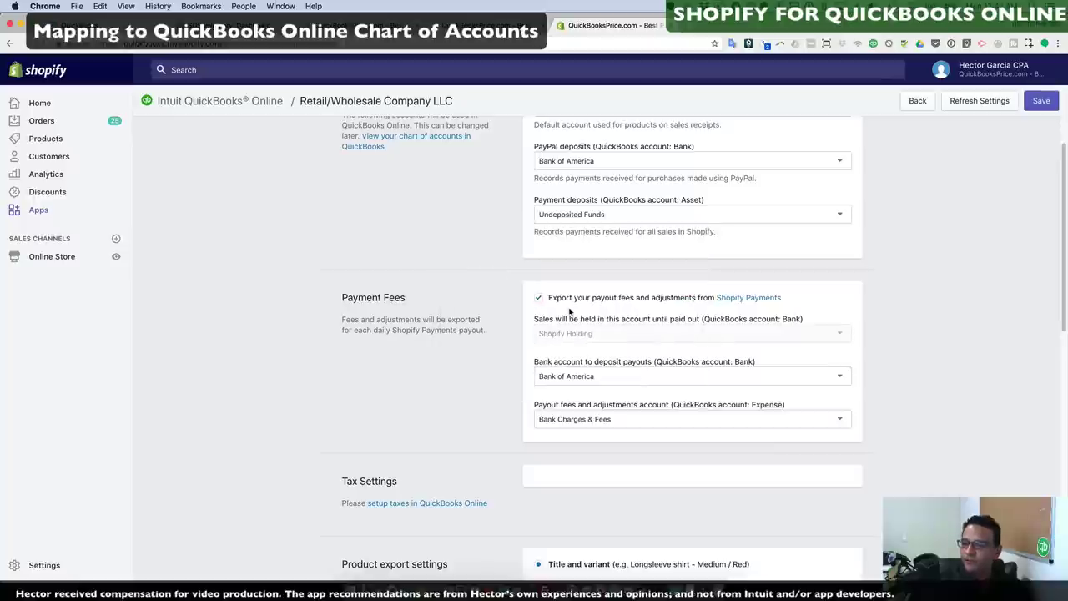
click(610, 373)
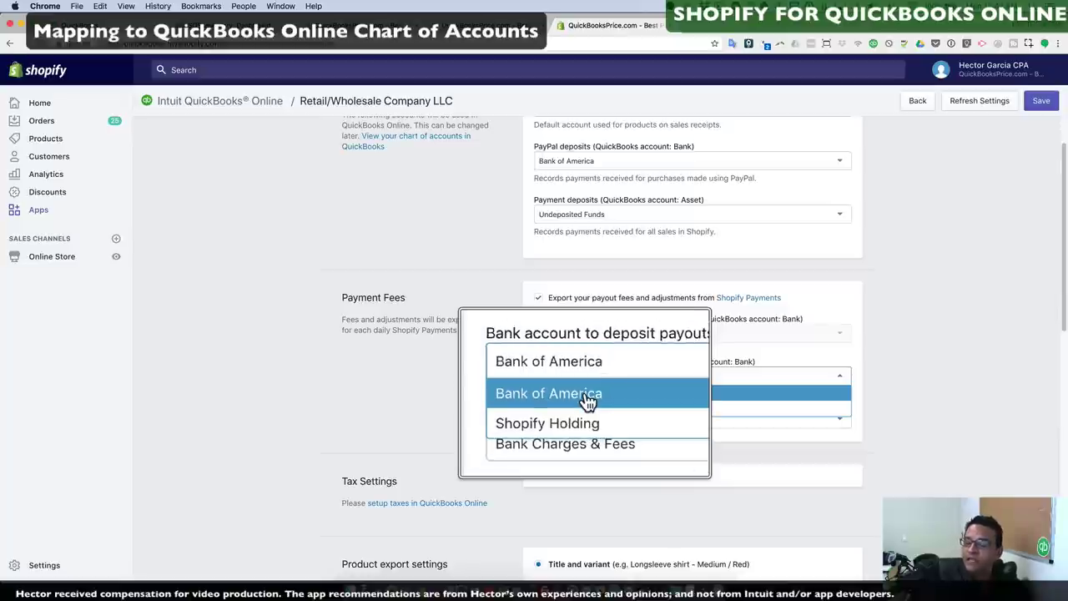
click(584, 394)
click(584, 420)
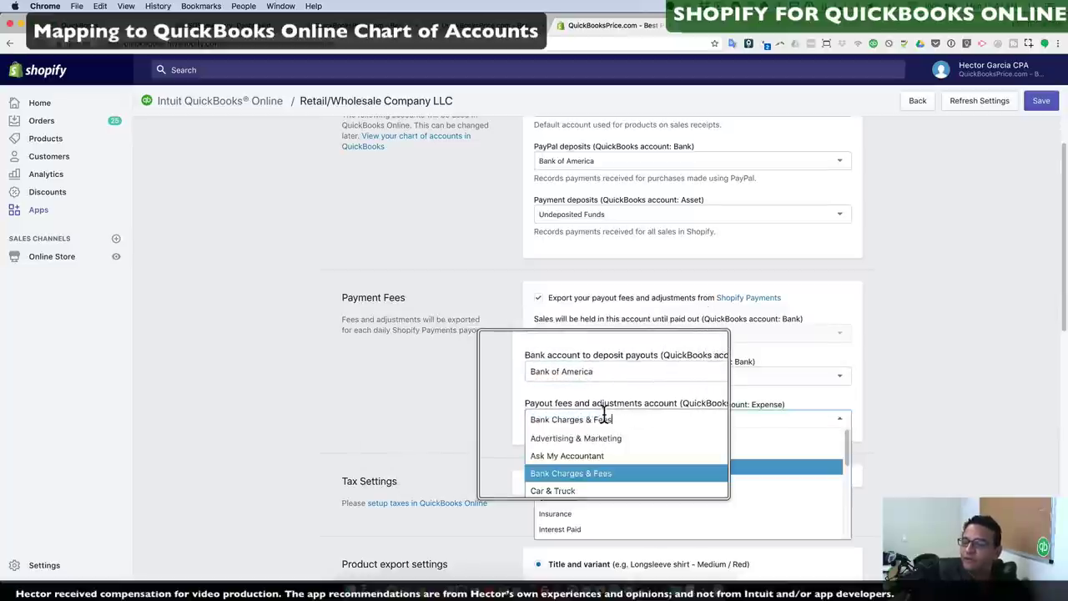
click(598, 470)
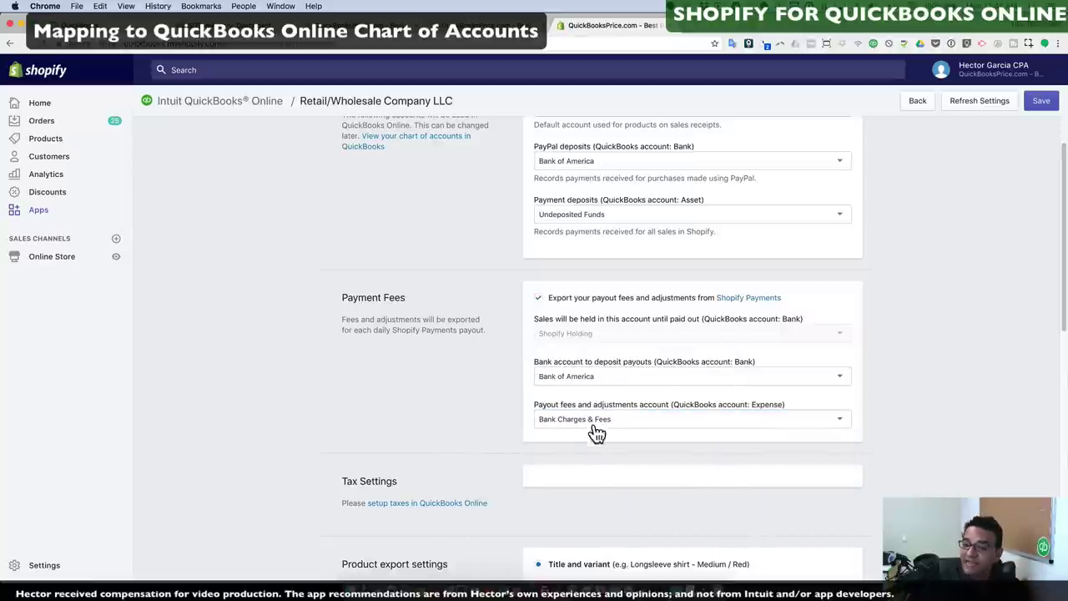
Step: Set product export to match SKU against the QuickBooks item name, leave automatic daily export off, and save the integration settings
scroll(600, 441, down, 5)
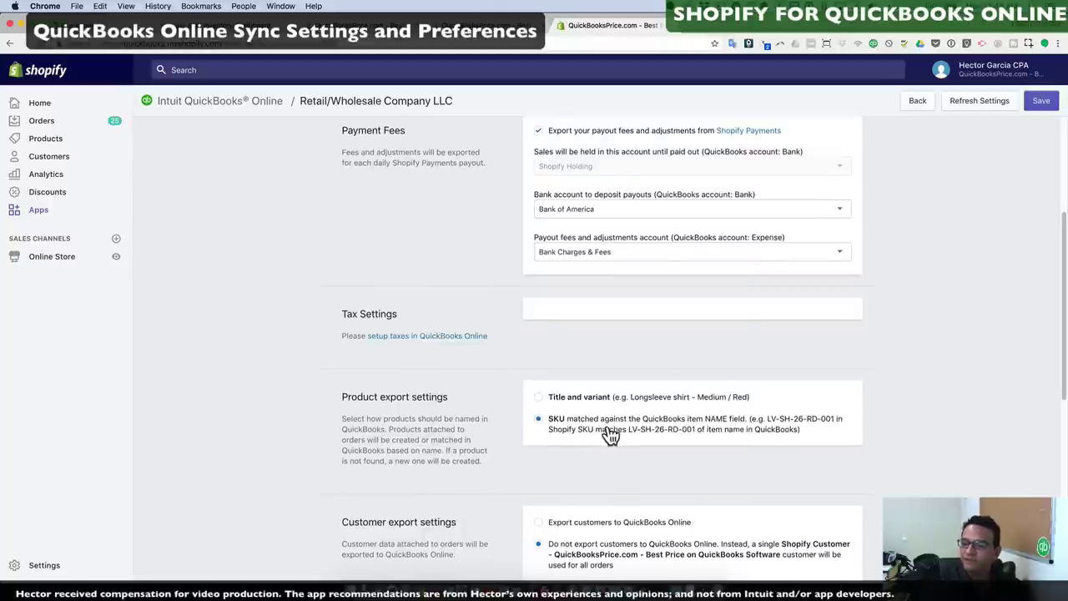
scroll(601, 434, down, 3)
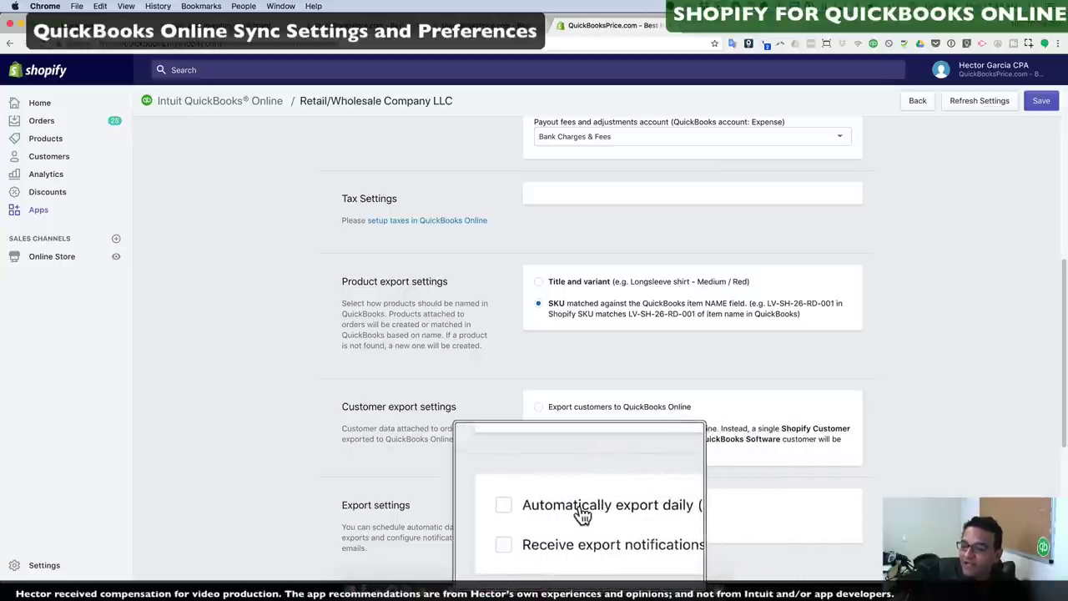
click(541, 506)
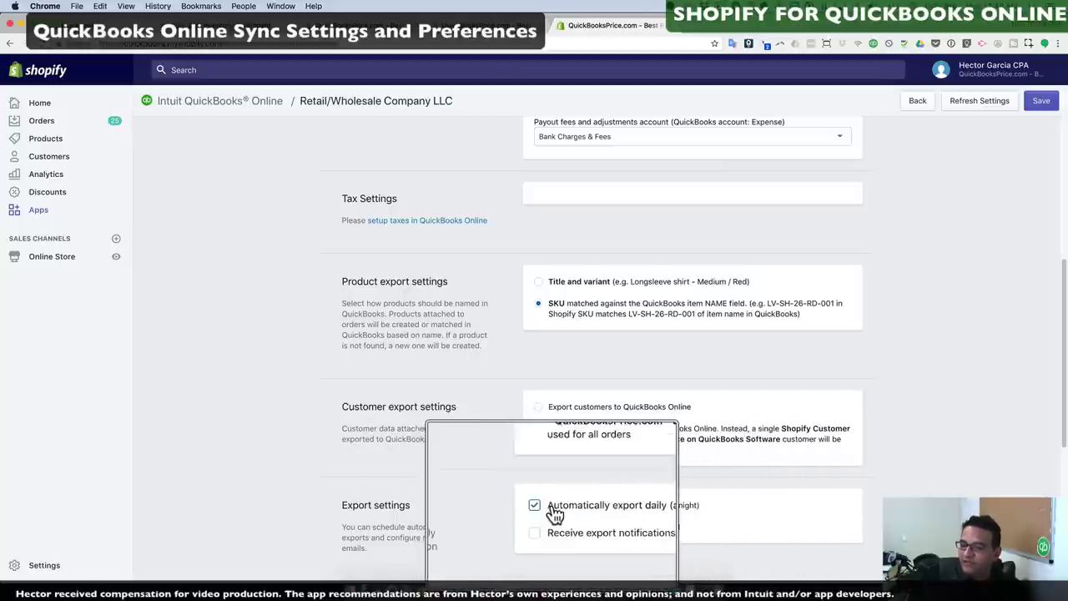
scroll(618, 501, down, 5)
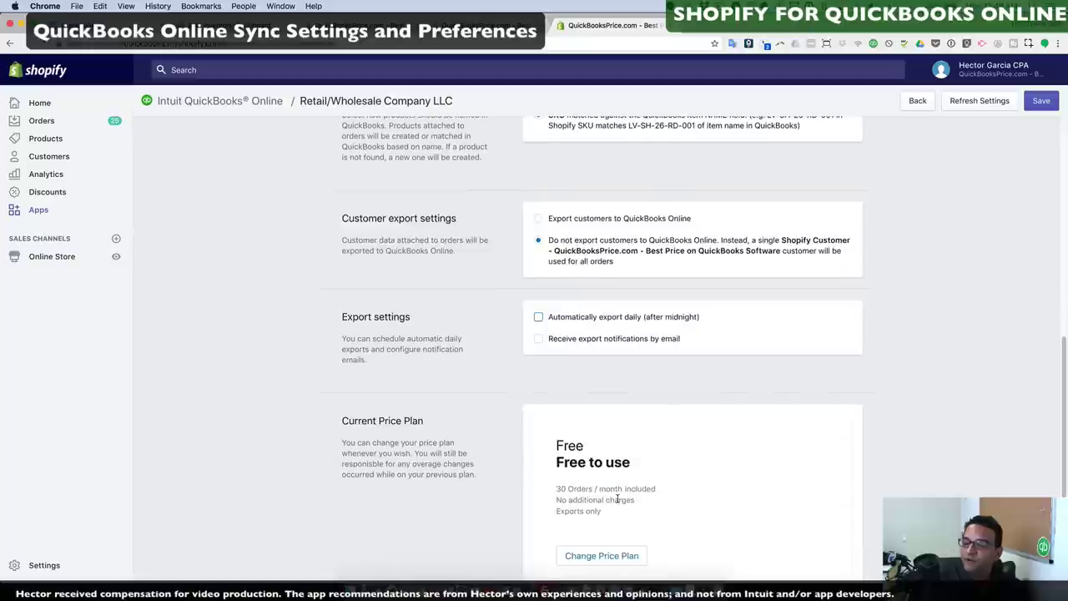
scroll(618, 499, down, 3)
click(854, 500)
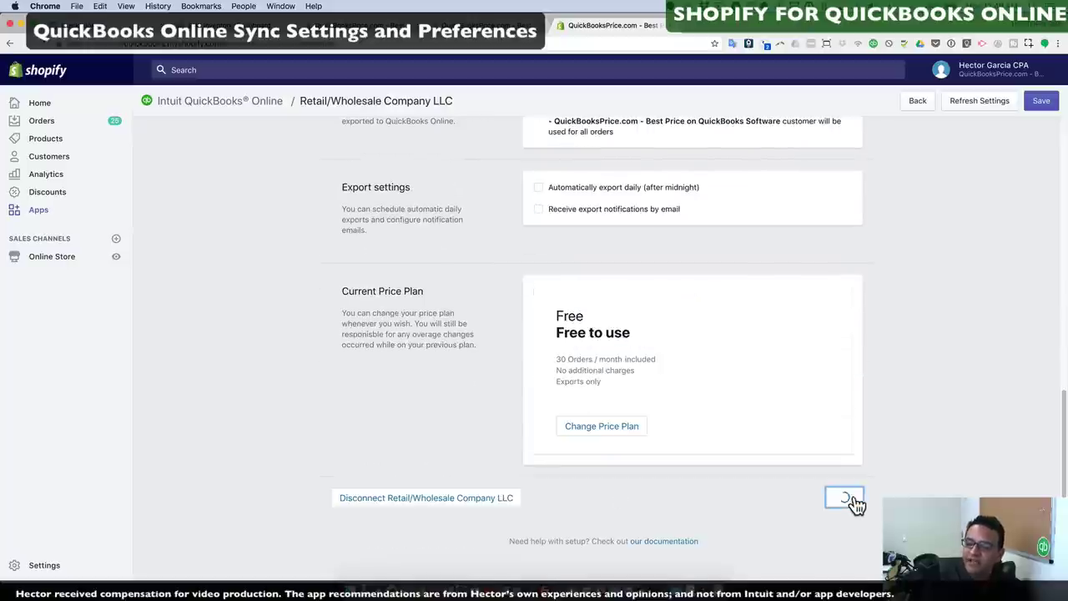
Step: Set the export start date to July 1st, 2018 and export the Shopify data through August 6th, 2018 to QuickBooks Online
click(423, 199)
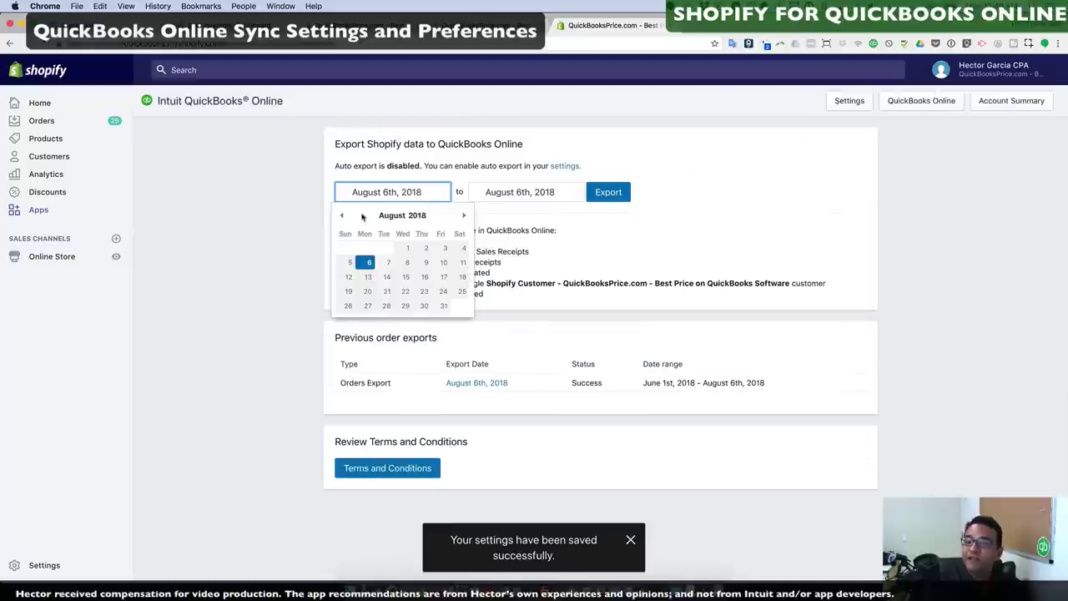
click(340, 219)
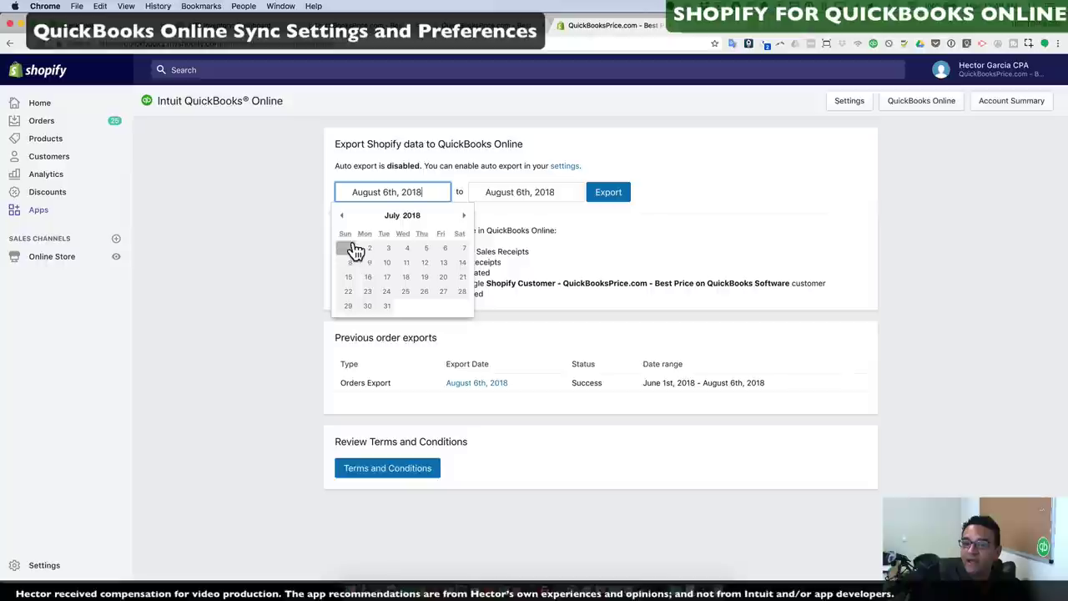
click(351, 246)
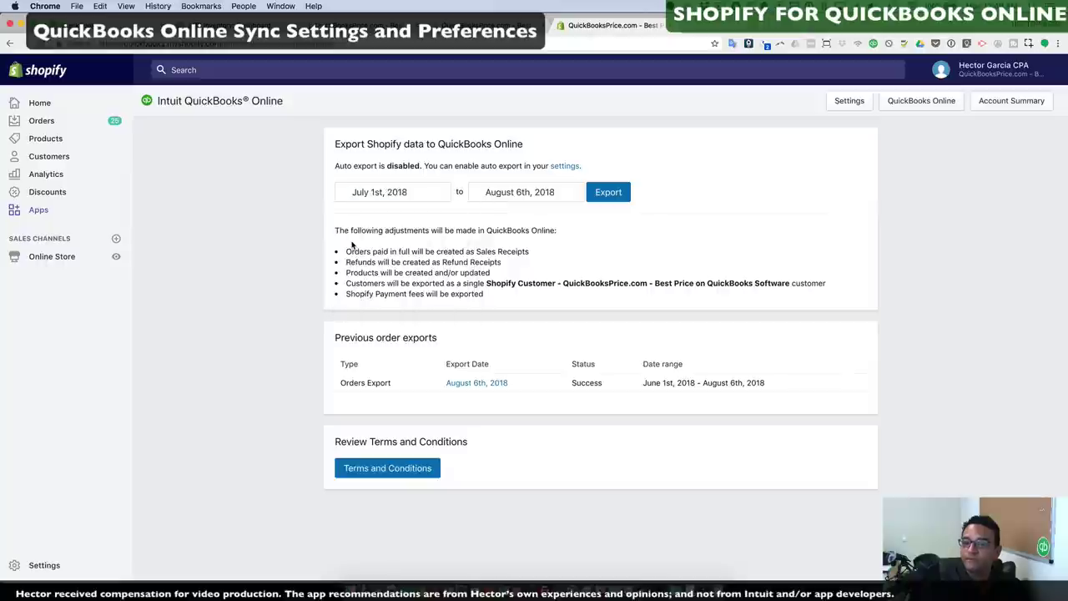
click(616, 200)
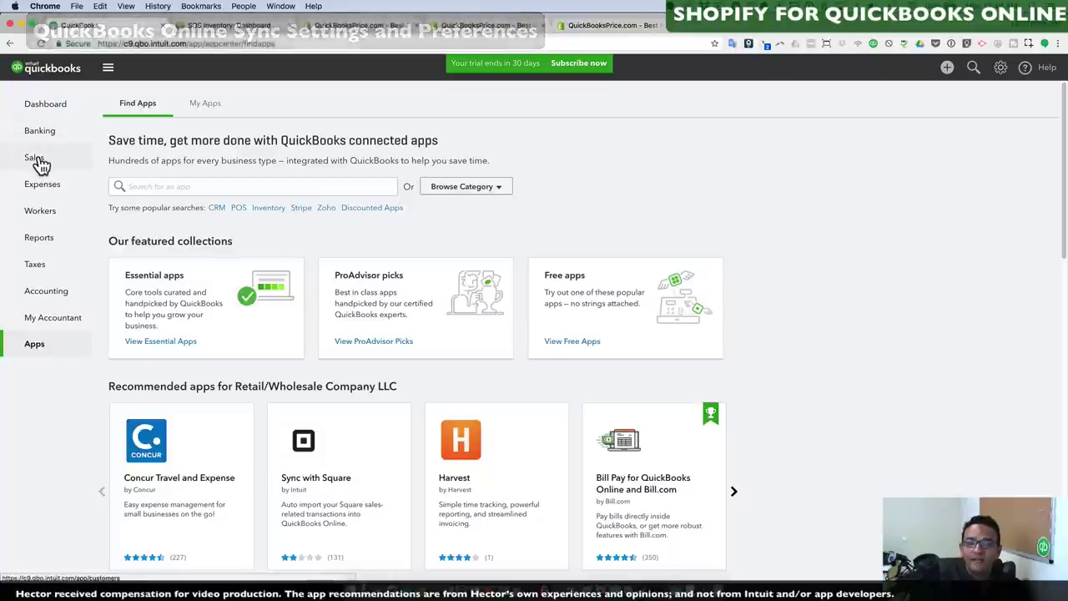
Step: In QuickBooks Online, open the Shopify Customer record under the sales customers and open its 07/17/2018 sales receipt
click(36, 159)
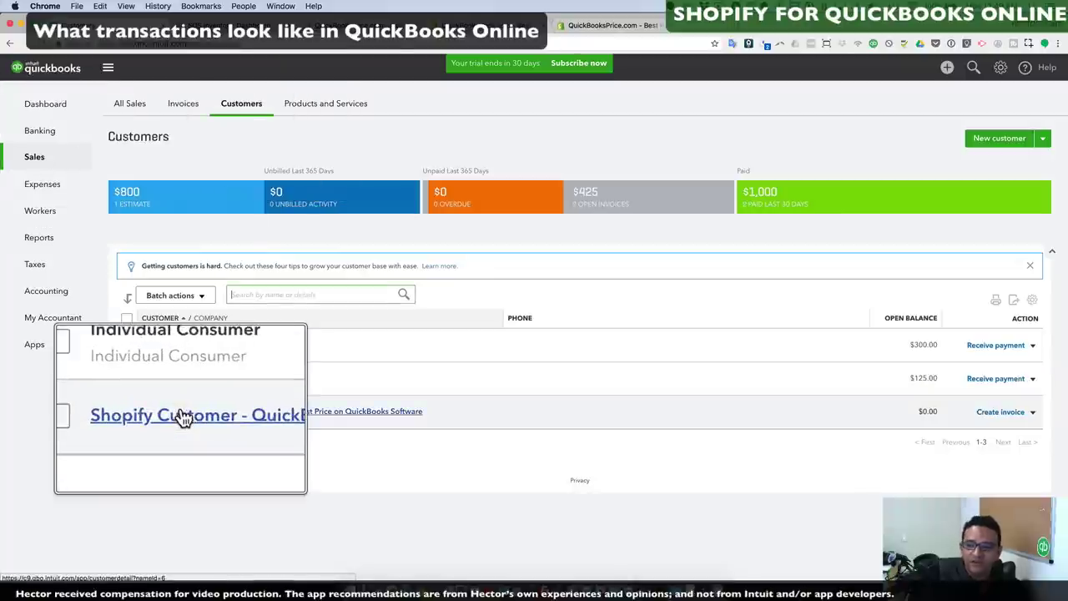
click(181, 414)
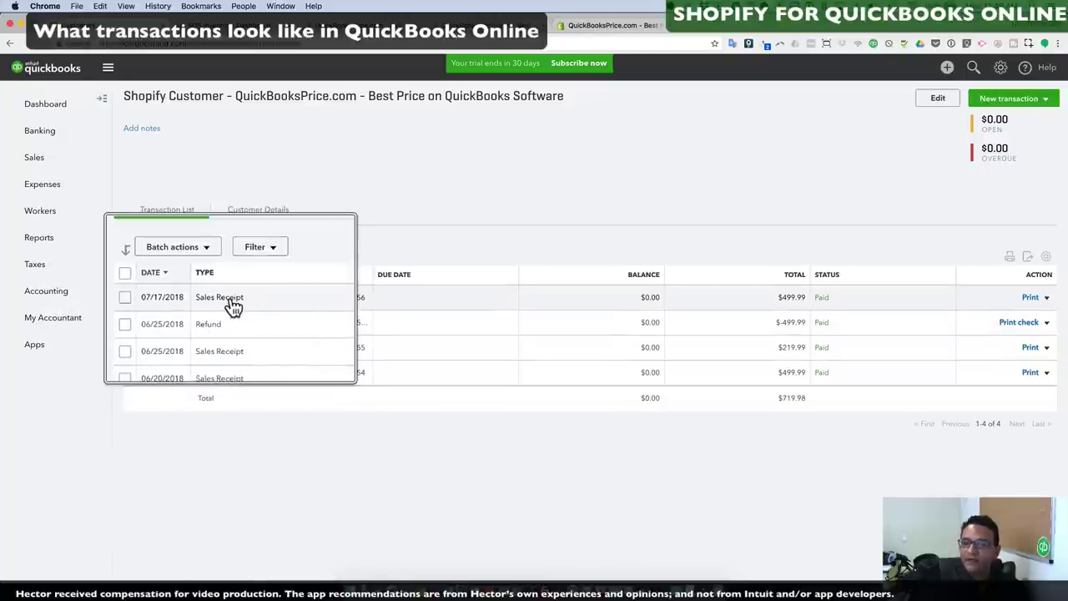
click(359, 302)
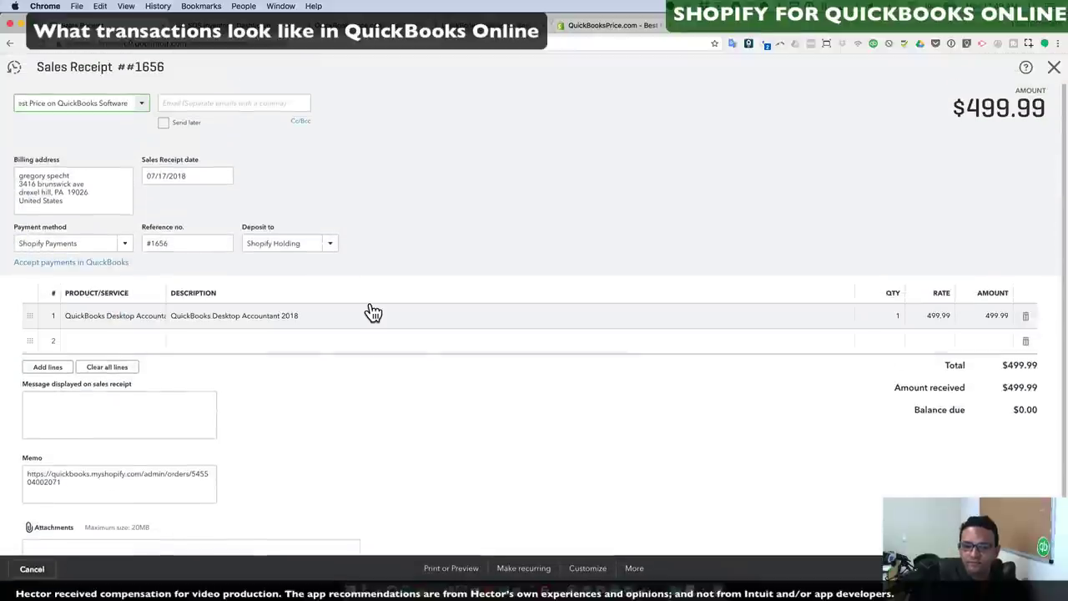
Step: Check which customer and which deposit account are assigned to the sales receipt, leaving both selections as they are
click(143, 106)
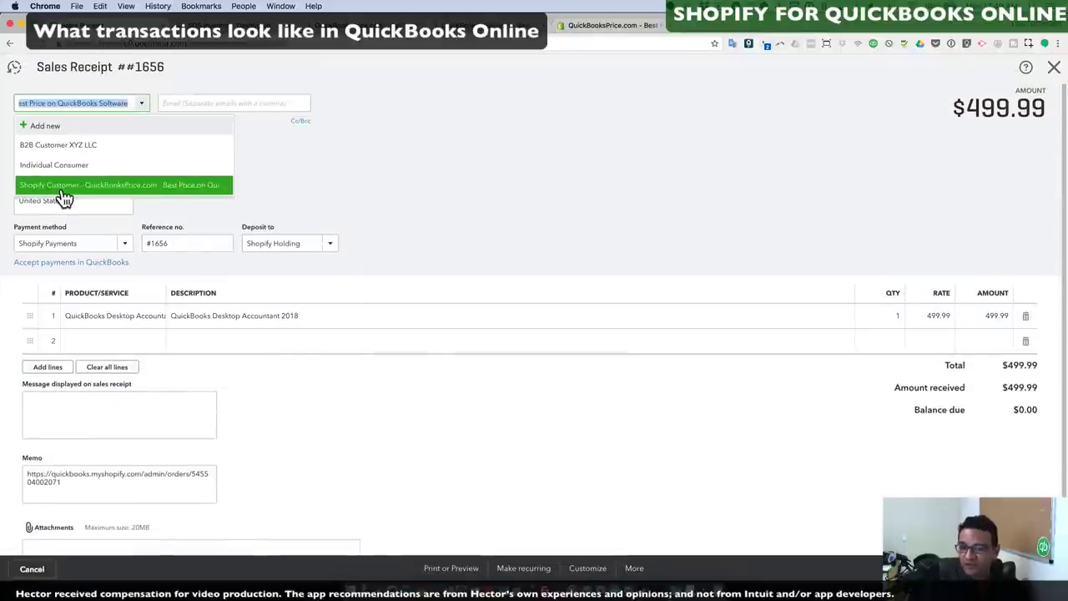
click(369, 193)
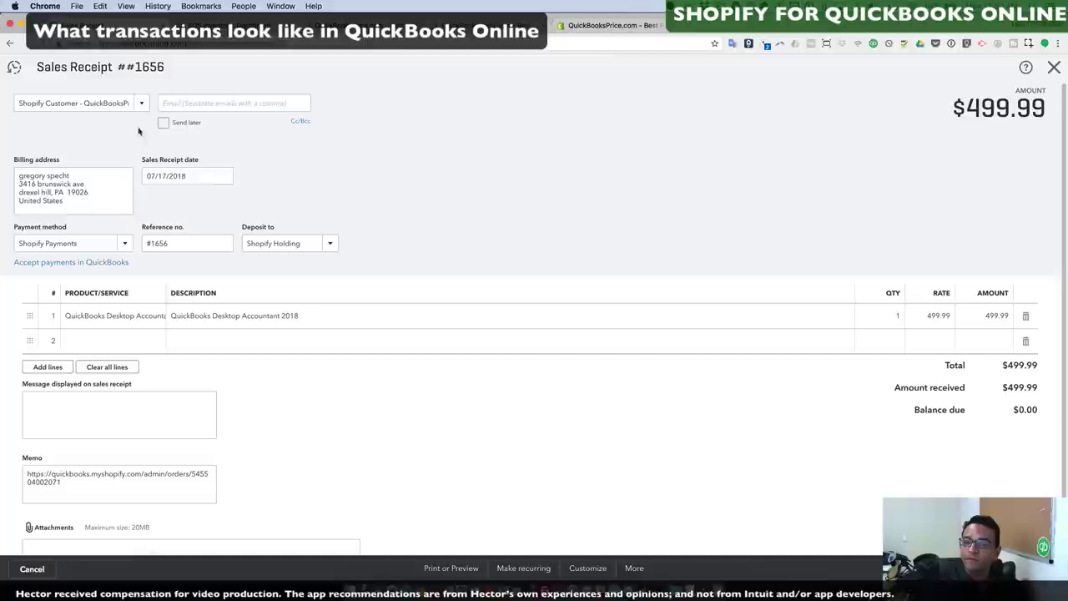
click(332, 243)
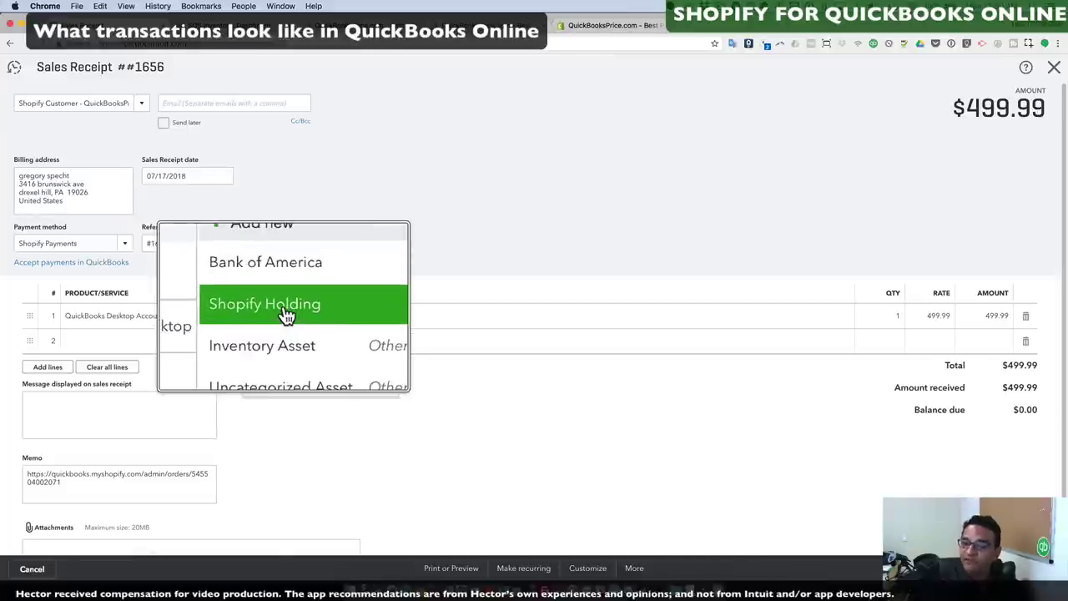
click(496, 279)
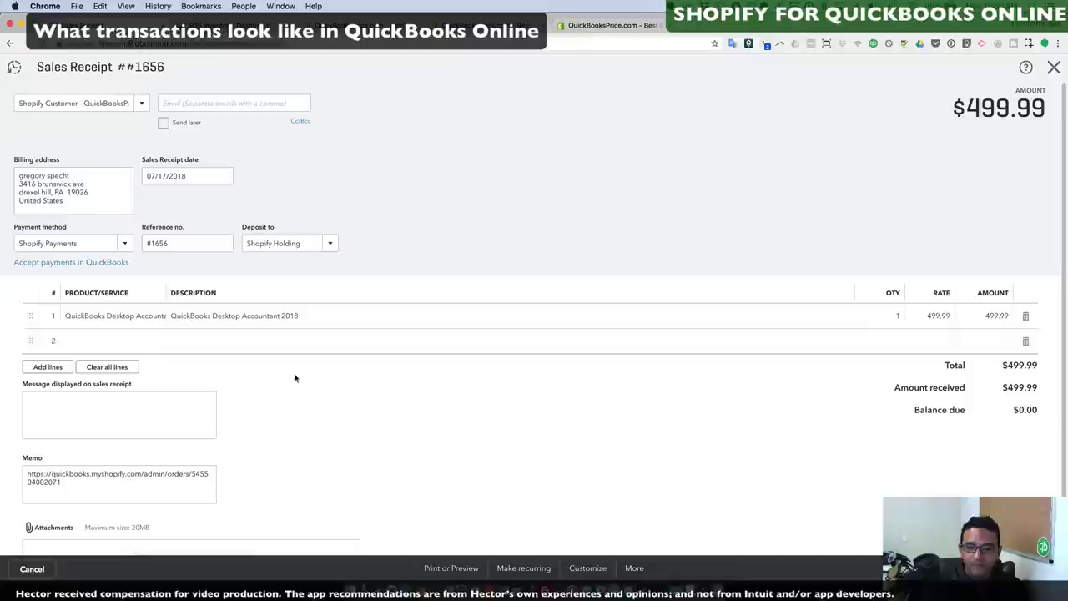
Step: Copy the Shopify order link from the receipt's memo and open it in the Shopify browser tab
right_click(38, 477)
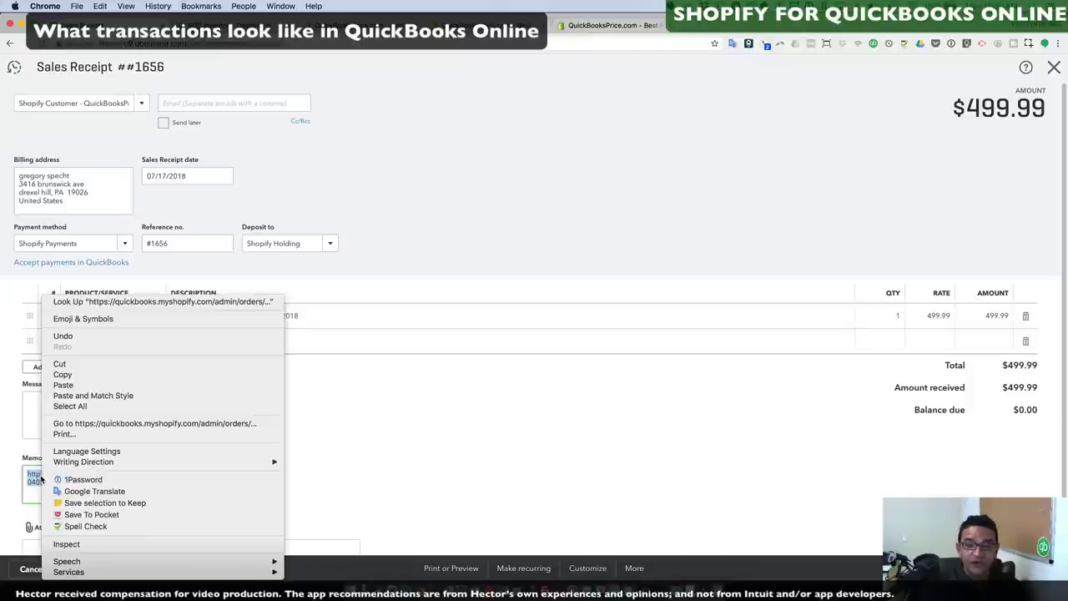
click(94, 374)
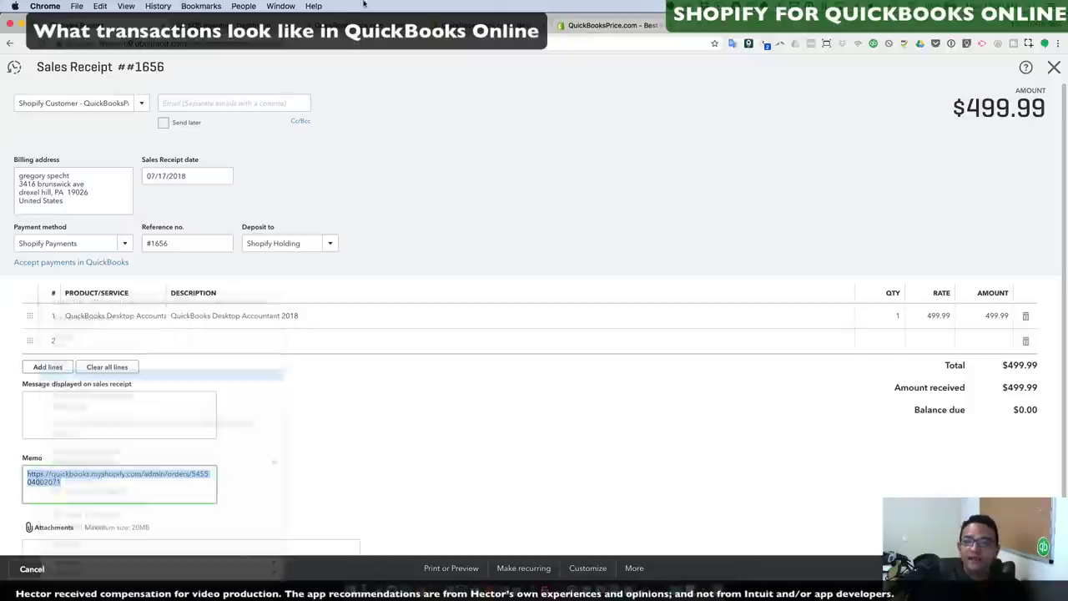
click(634, 27)
right_click(300, 46)
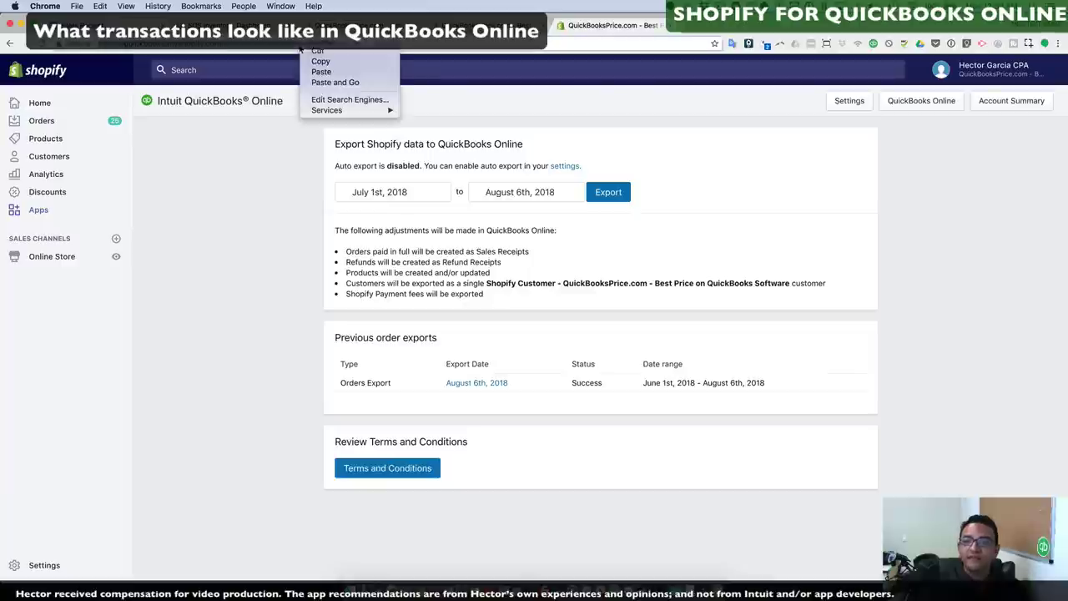
click(335, 83)
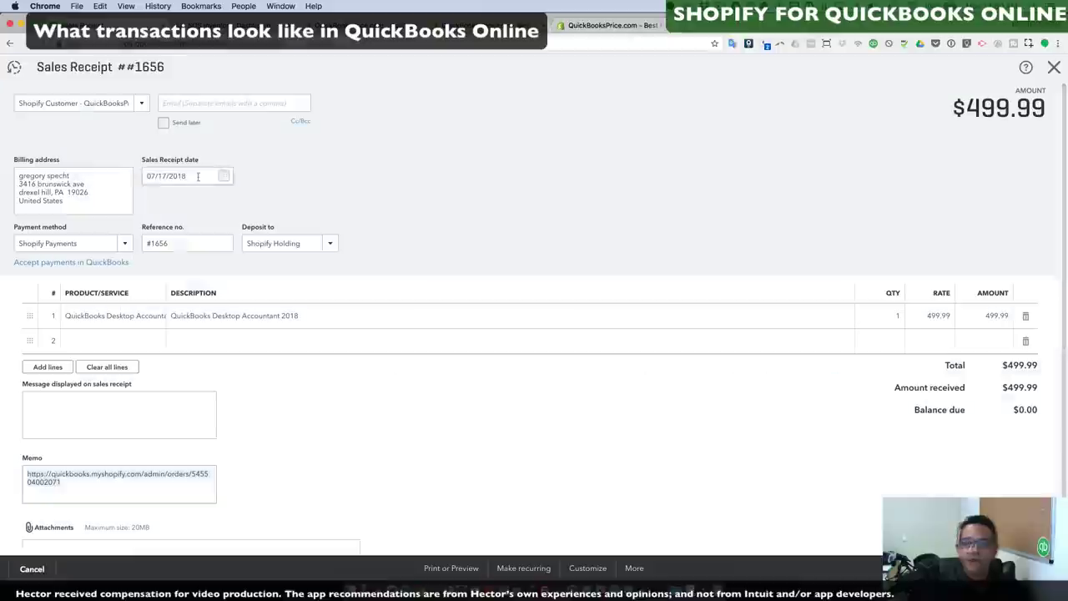
Step: Back in QuickBooks Online, save the sales receipt and open the Shopify Holding account's register from the chart of accounts
drag(187, 176, 140, 176)
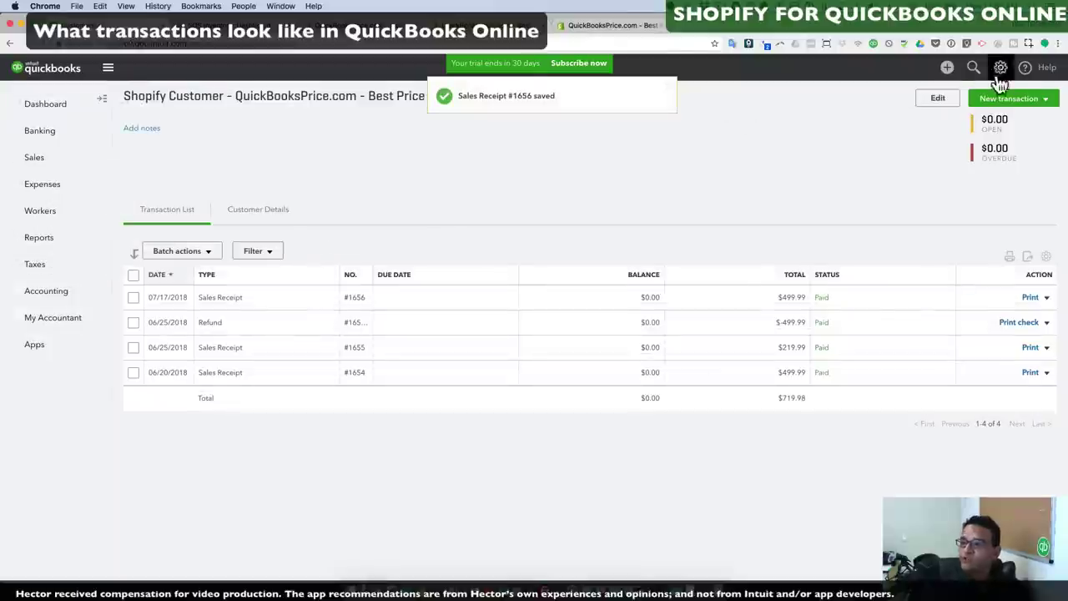
click(1001, 69)
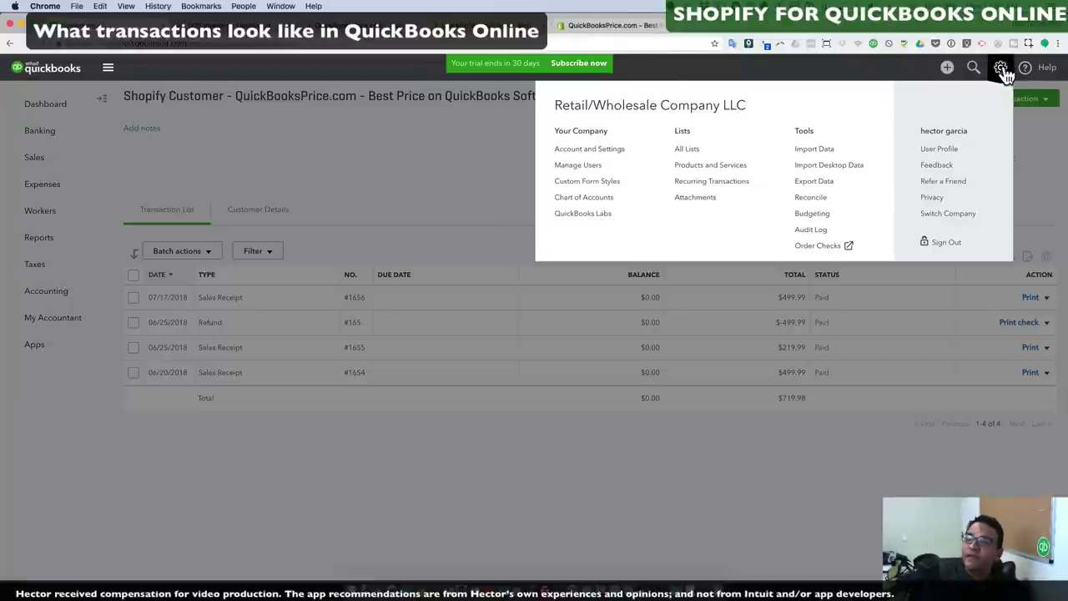
click(586, 199)
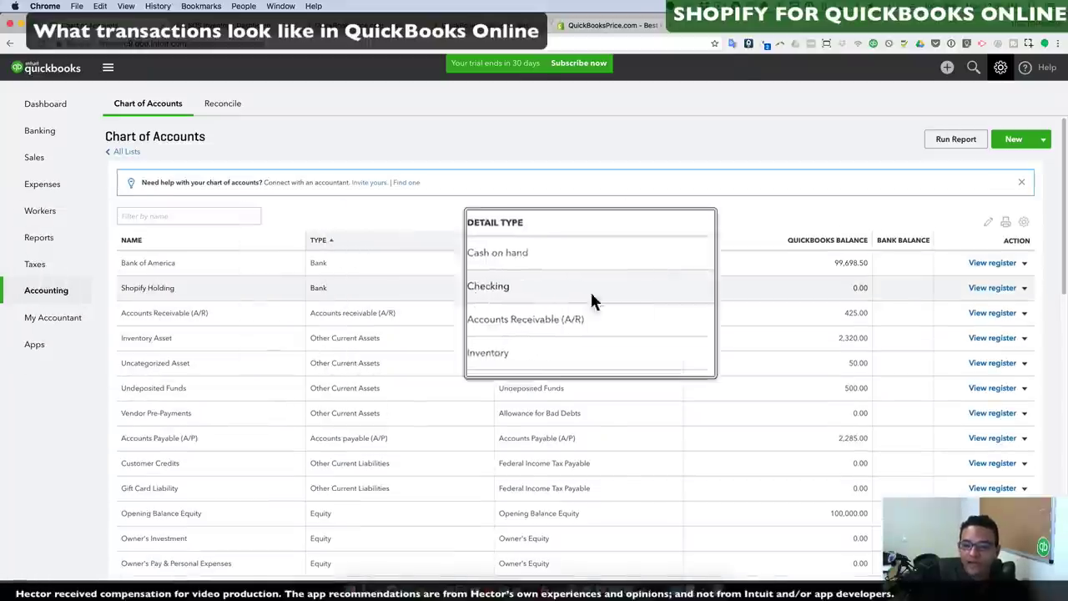
click(973, 288)
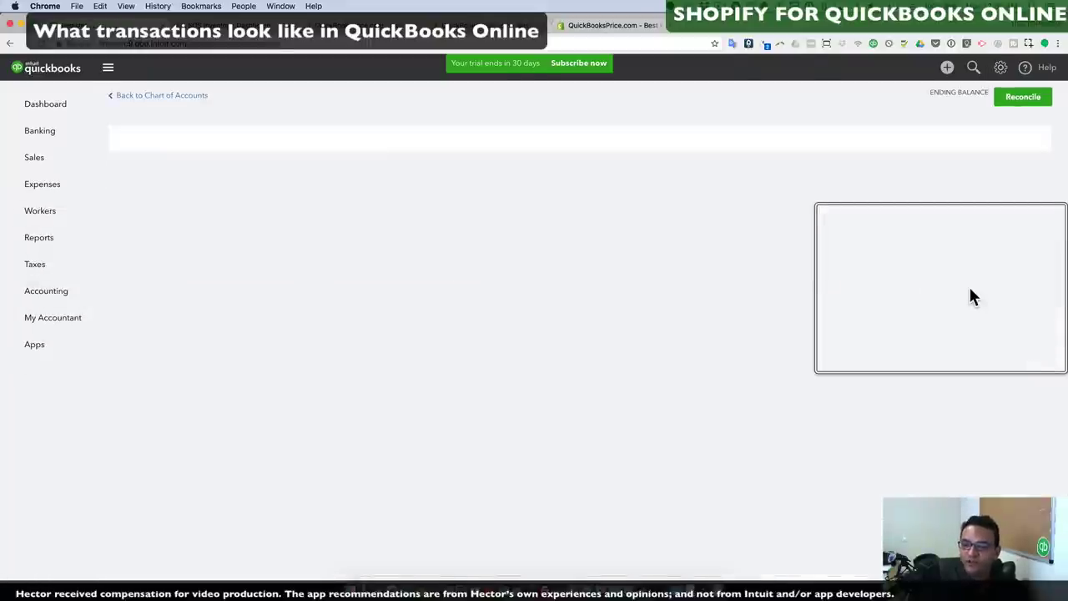